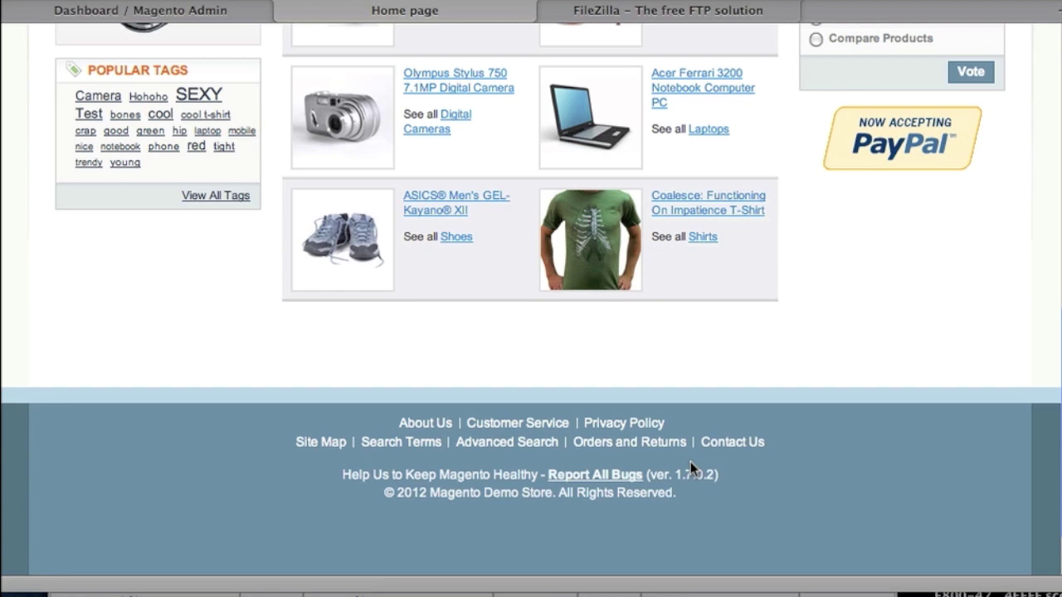
- Look over the Magento demo store's home page from the header down to the footer
{"action": "scroll", "coordinate": [690, 461], "scroll_direction": "up", "scroll_amount": 1}
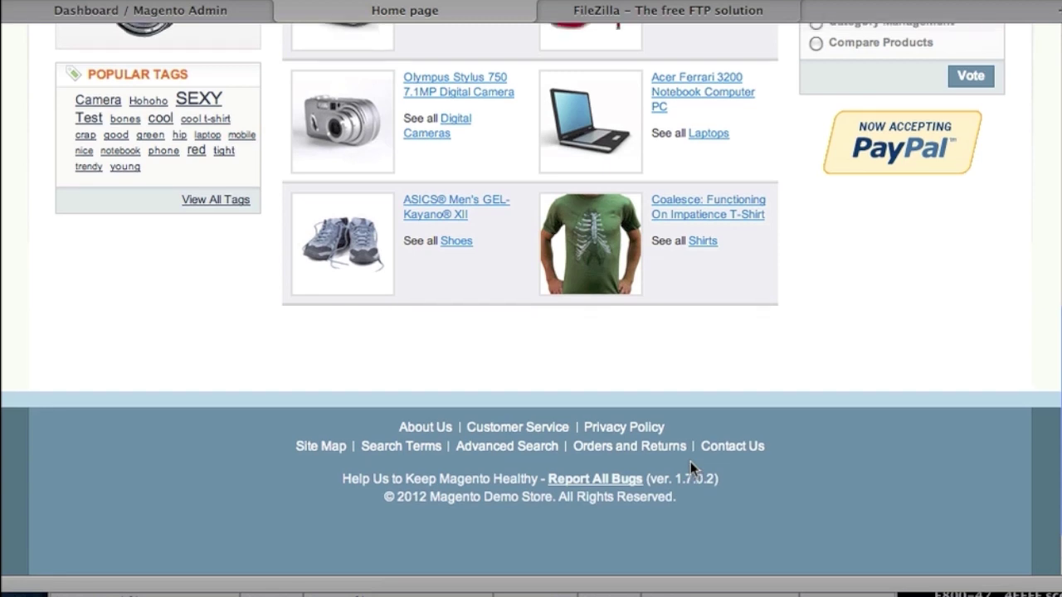
{"action": "scroll", "coordinate": [690, 462], "scroll_direction": "up", "scroll_amount": 10}
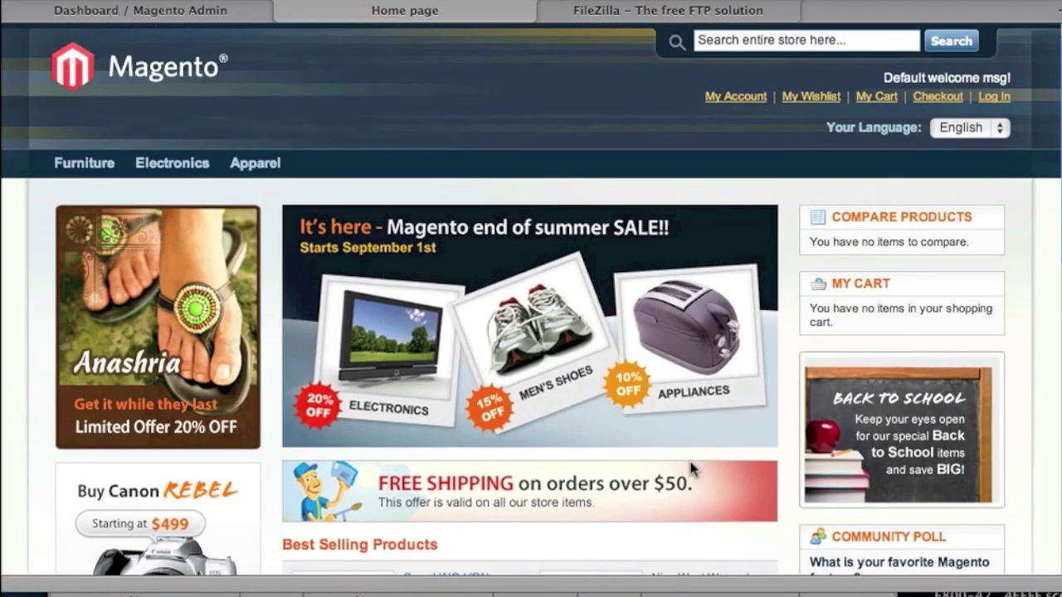
{"action": "scroll", "coordinate": [691, 464], "scroll_direction": "down", "scroll_amount": 5}
{"action": "scroll", "coordinate": [690, 465], "scroll_direction": "up", "scroll_amount": 3}
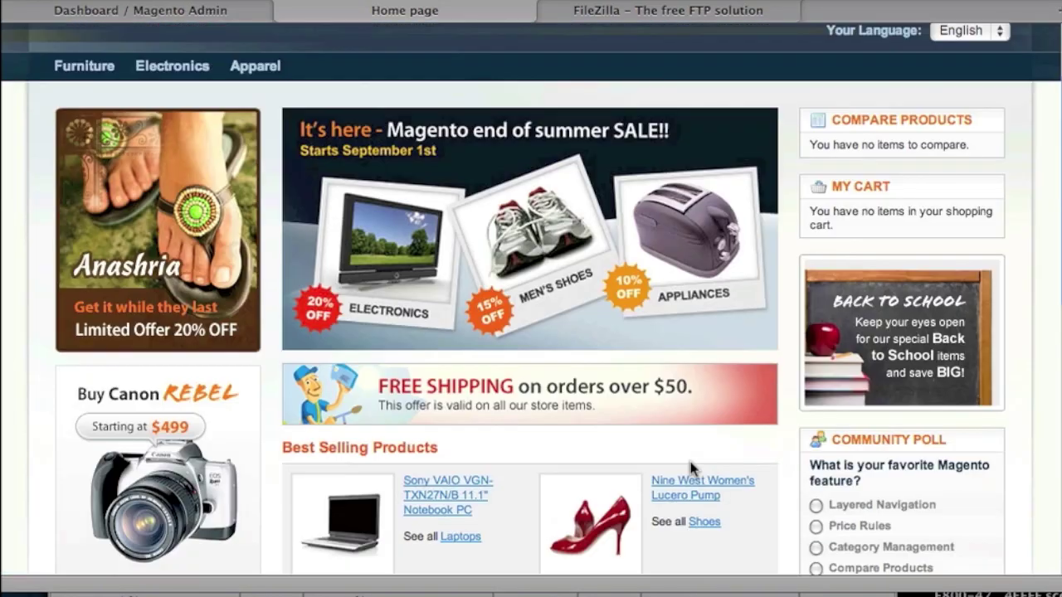
{"action": "scroll", "coordinate": [690, 468], "scroll_direction": "up", "scroll_amount": 2}
{"action": "scroll", "coordinate": [690, 468], "scroll_direction": "down", "scroll_amount": 15}
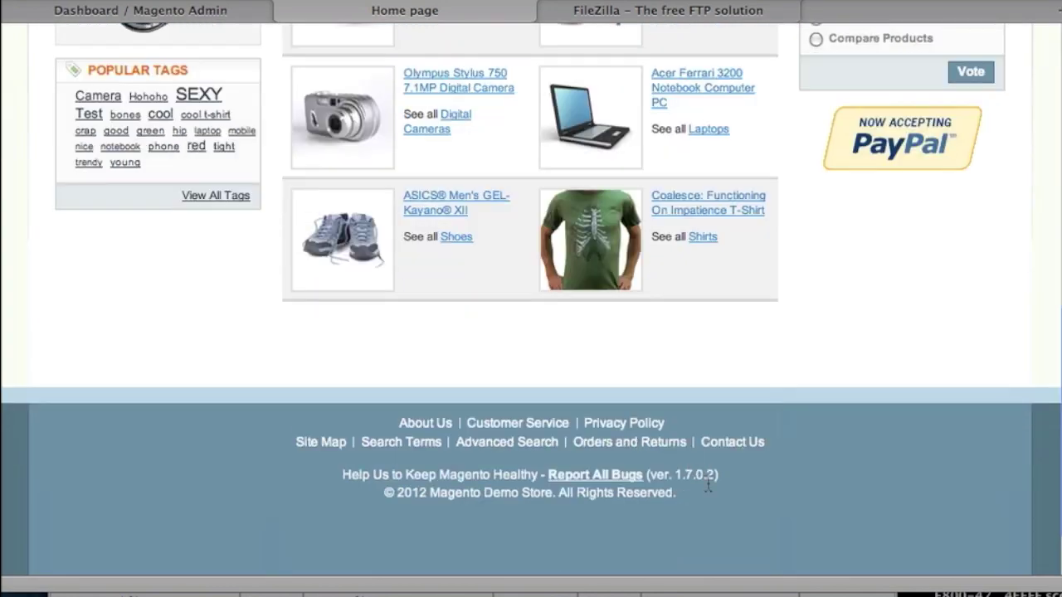
{"action": "scroll", "coordinate": [607, 414], "scroll_direction": "up", "scroll_amount": 15}
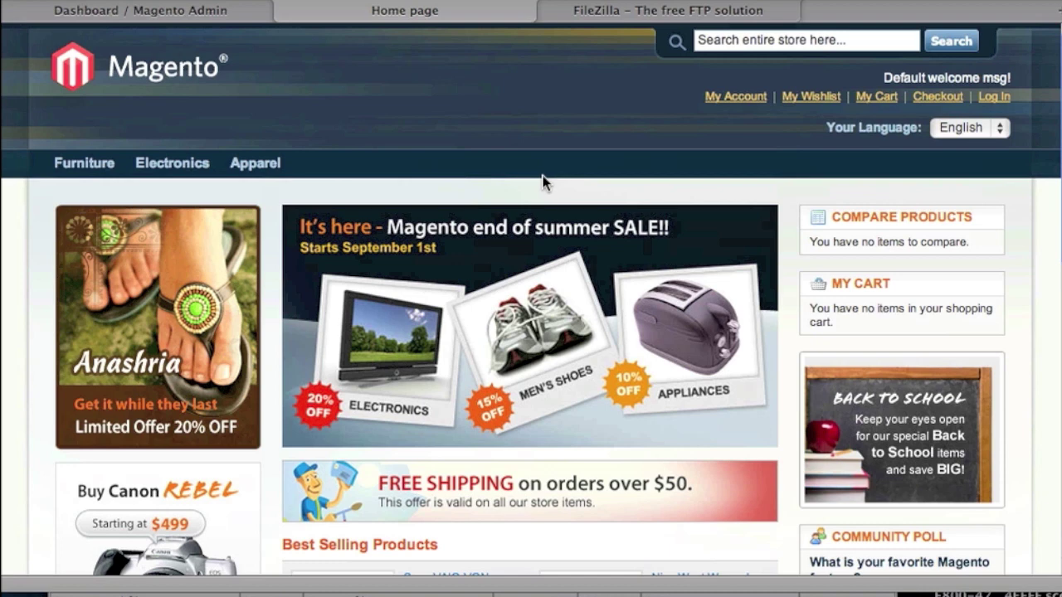
- View the FileZilla website, switch to the FileZilla client and check its host and username fields
{"action": "left_click", "coordinate": [605, 10]}
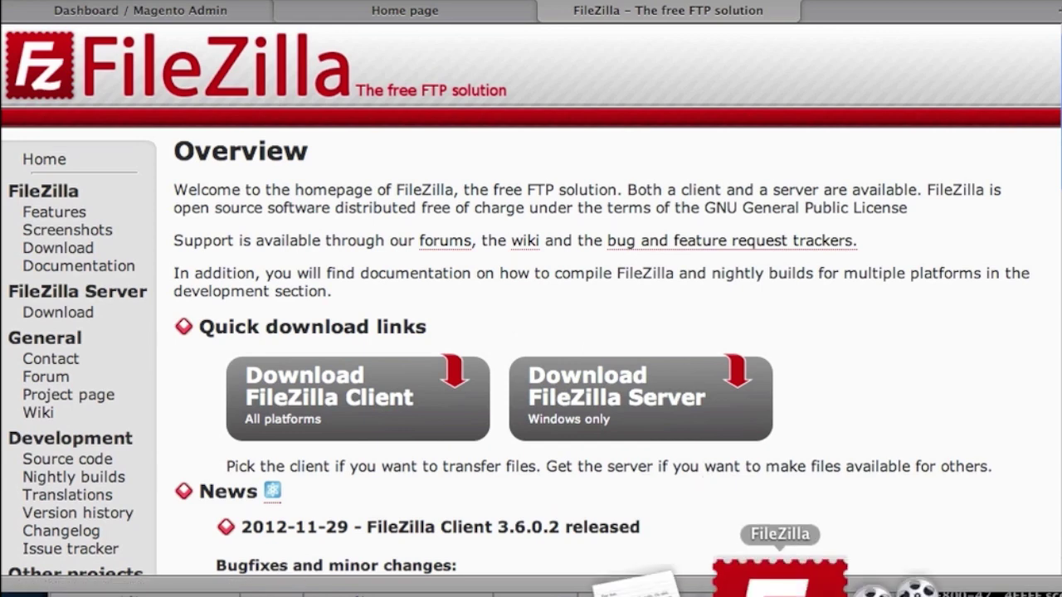
{"action": "left_click", "coordinate": [779, 581]}
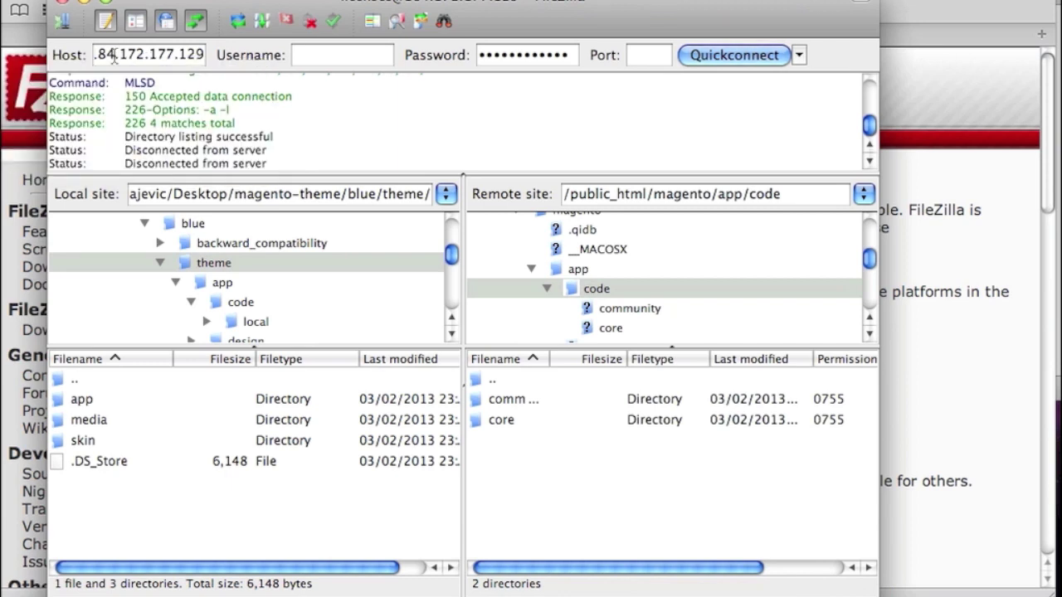
{"action": "left_click_drag", "start_coordinate": [121, 54], "coordinate": [208, 58]}
{"action": "left_click_drag", "start_coordinate": [98, 54], "coordinate": [164, 49]}
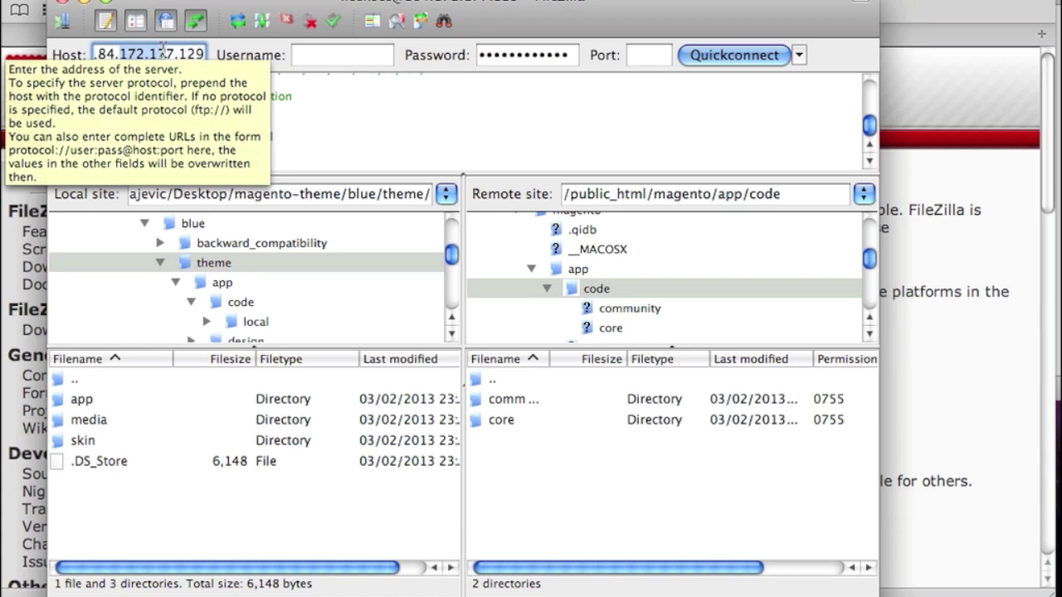
{"action": "left_click", "coordinate": [297, 56]}
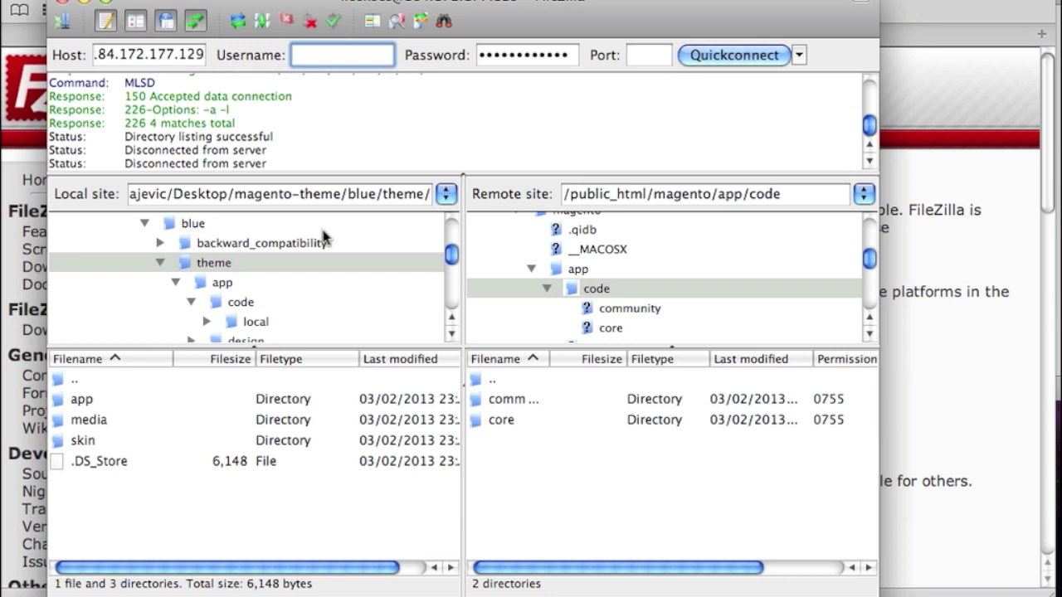
- Switch to Finder, open the blue theme package and inspect its backward_compatibility folder
{"action": "left_click", "coordinate": [50, 587]}
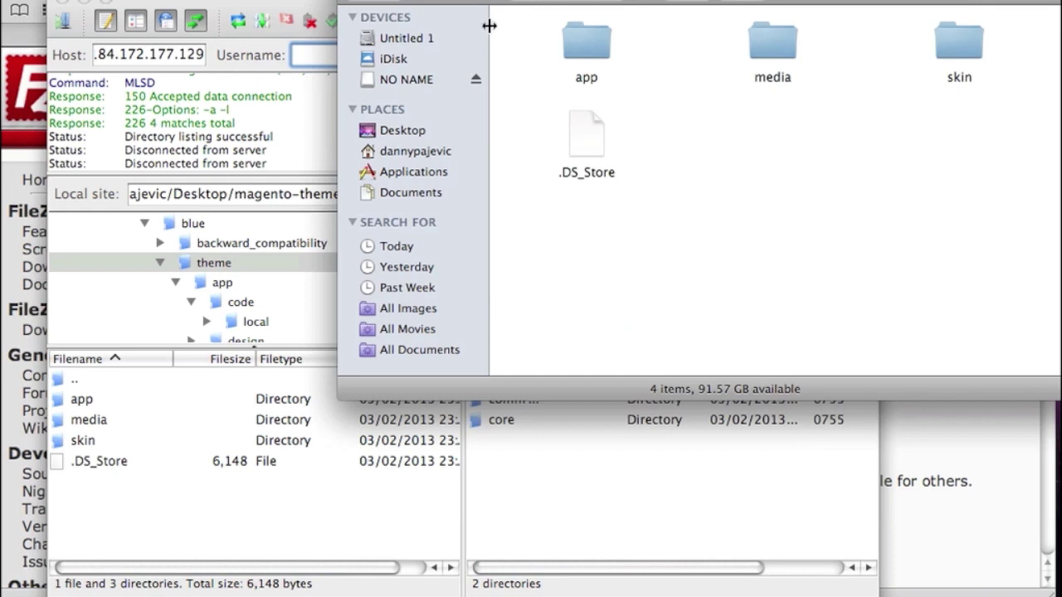
{"action": "key", "text": "super+Up"}
{"action": "key", "text": "super+Up"}
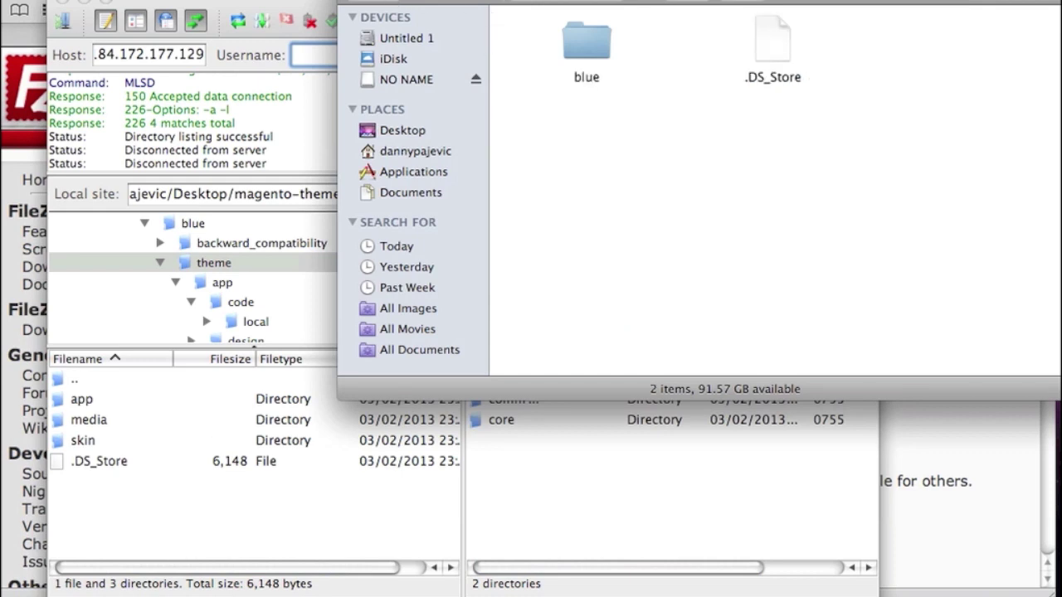
{"action": "double_click", "coordinate": [603, 51]}
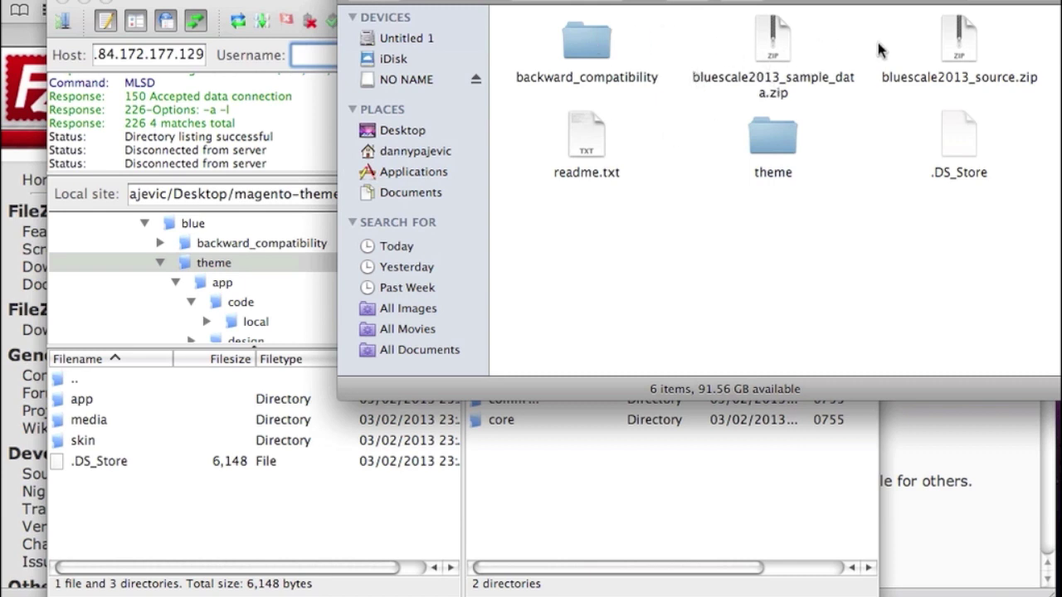
{"action": "double_click", "coordinate": [610, 51]}
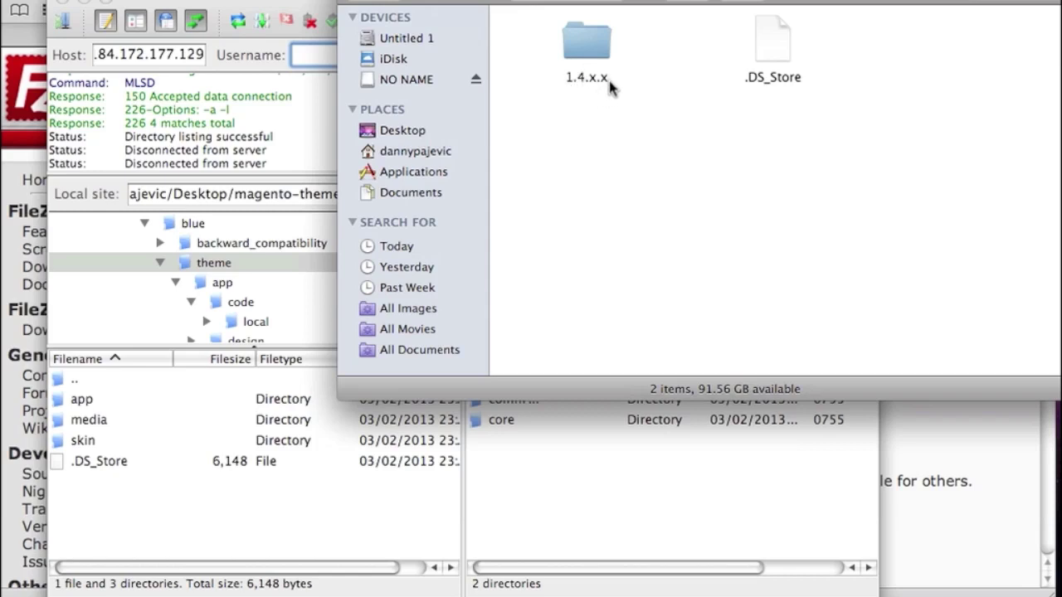
{"action": "left_click", "coordinate": [370, 2]}
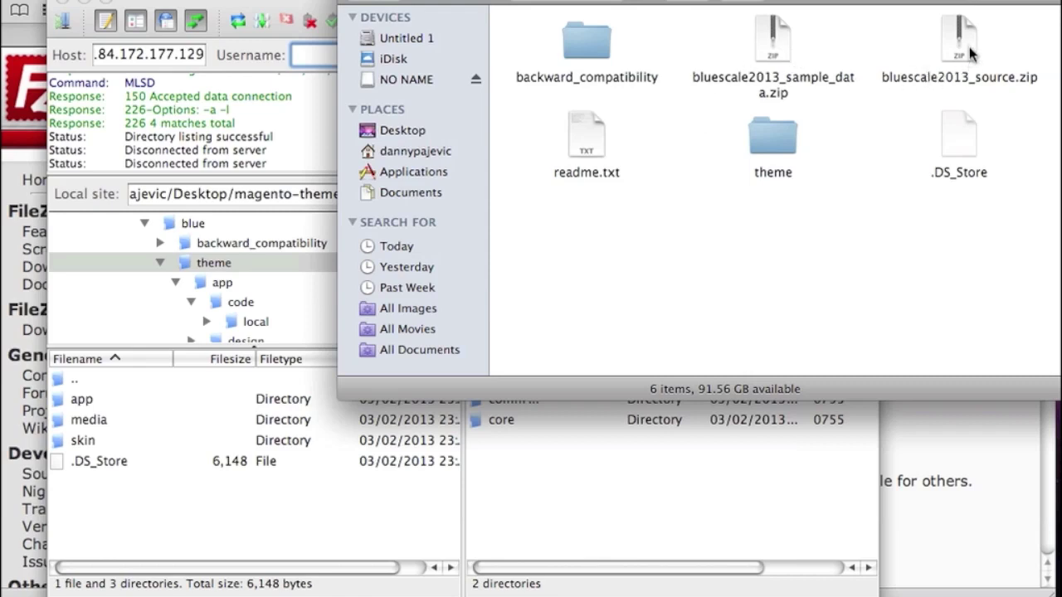
- Open the package's theme folder and check its app, media and skin folders
{"action": "double_click", "coordinate": [772, 141]}
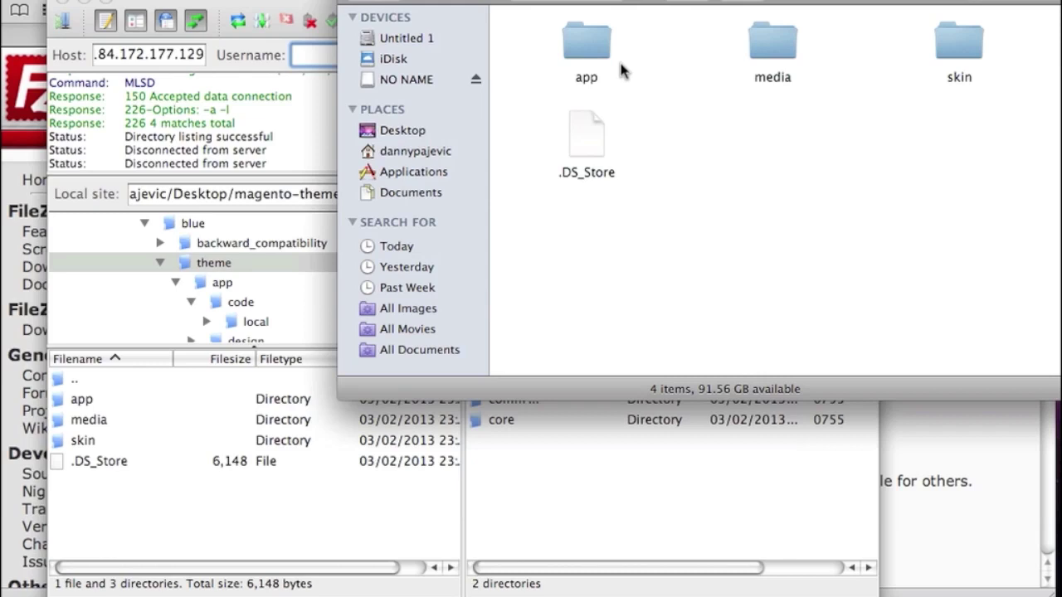
{"action": "left_click", "coordinate": [580, 41]}
{"action": "left_click", "coordinate": [788, 48]}
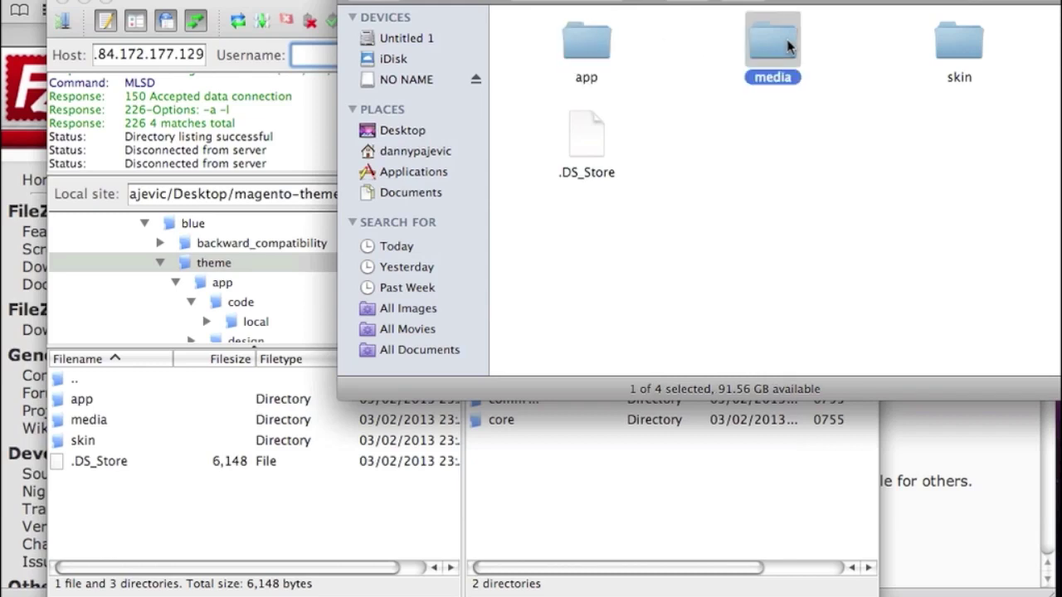
{"action": "left_click", "coordinate": [965, 37]}
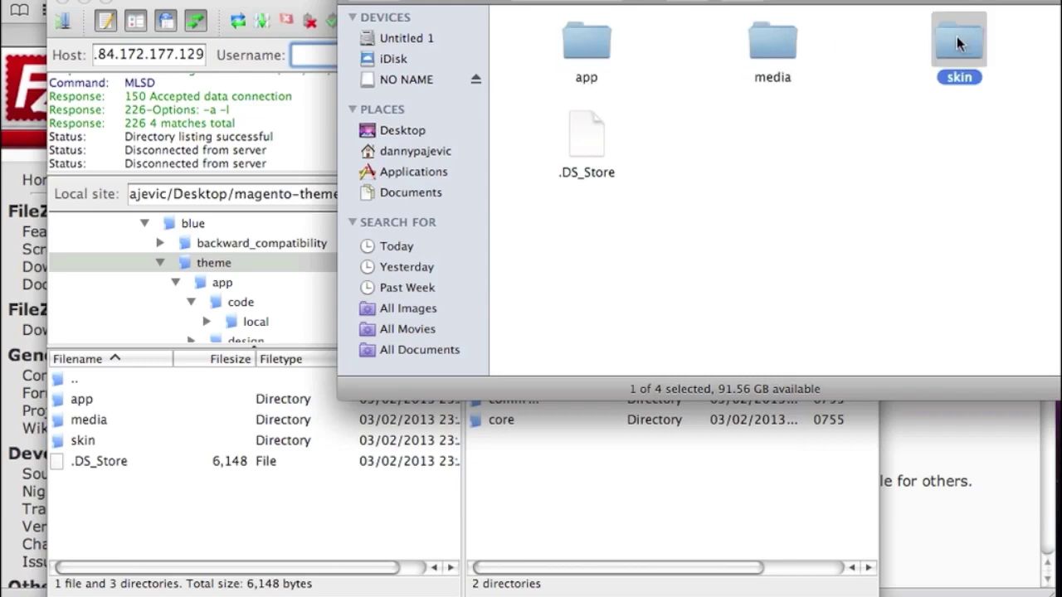
{"action": "left_click", "coordinate": [864, 47]}
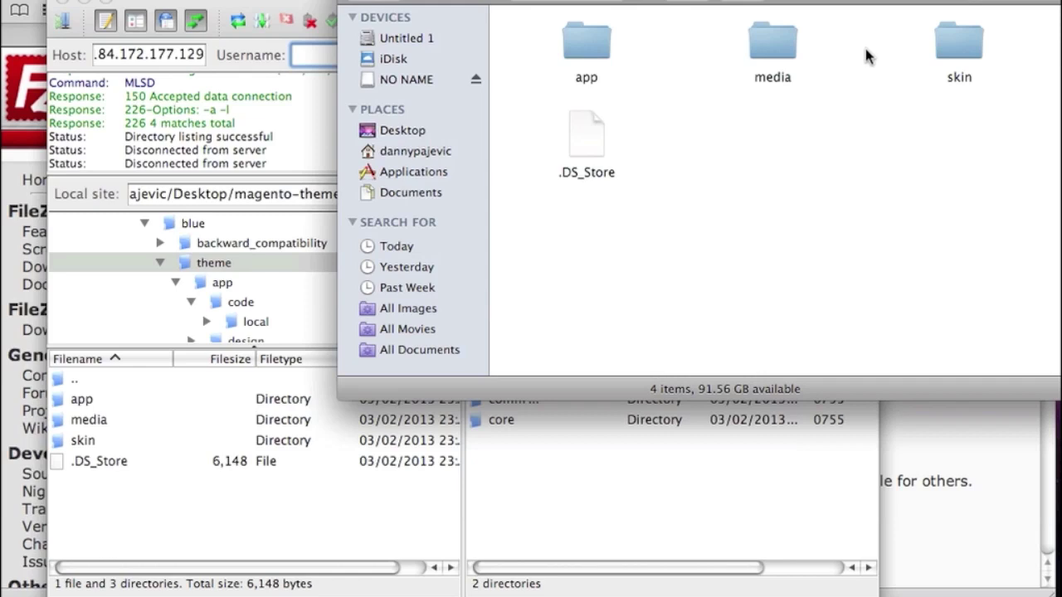
- Inspect the contents of the theme's app folder and return to the theme folder
{"action": "left_click", "coordinate": [599, 49]}
{"action": "double_click", "coordinate": [599, 50]}
{"action": "key", "text": "super+bracketleft"}
{"action": "double_click", "coordinate": [600, 51]}
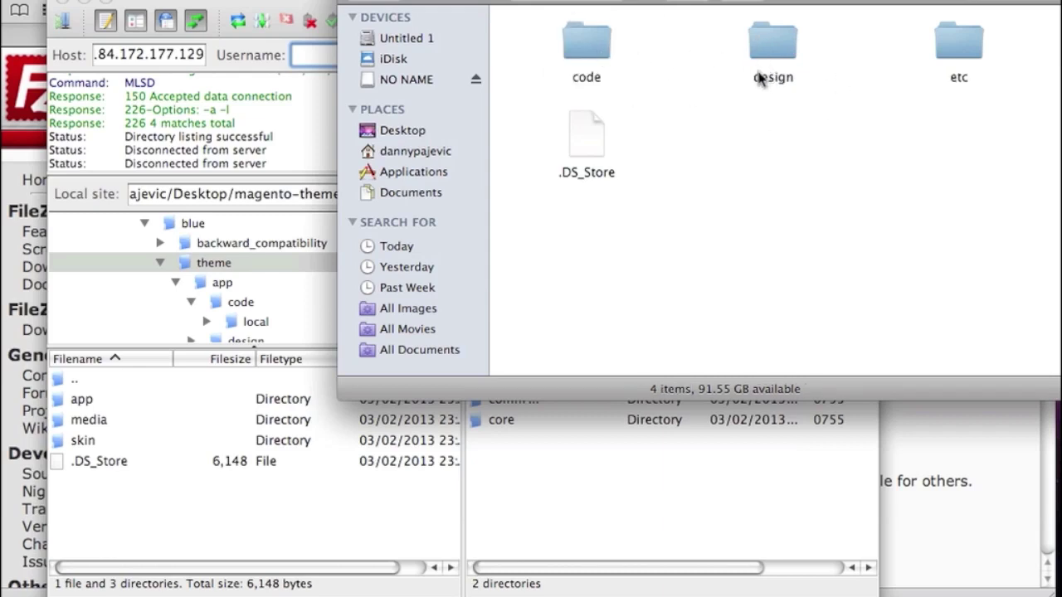
{"action": "left_click", "coordinate": [363, 3]}
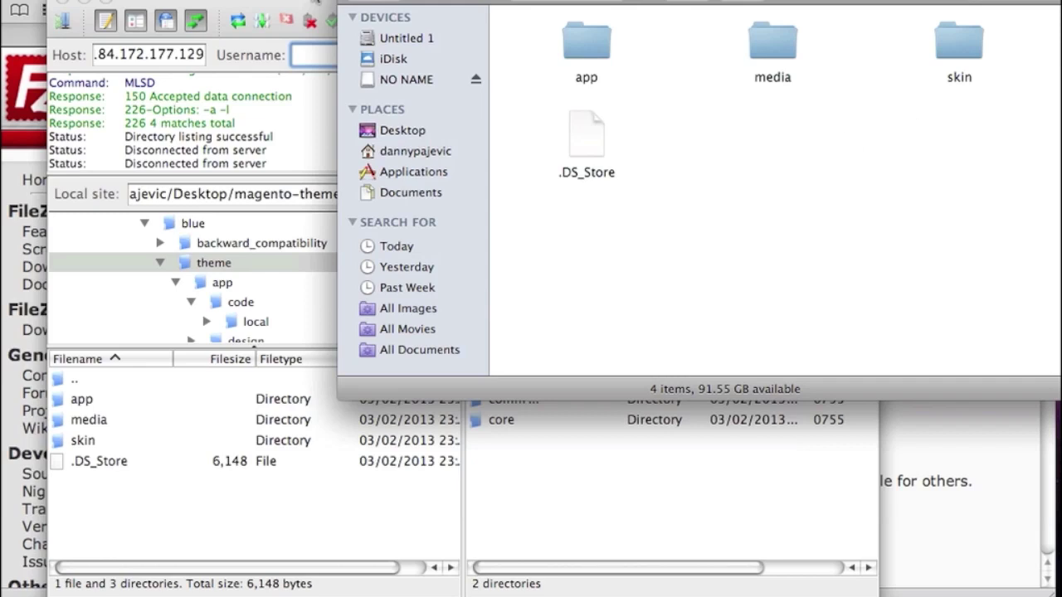
- Switch to FileZilla and collapse the local theme's app folder and the remote app and magento folders
{"action": "left_click", "coordinate": [316, 4]}
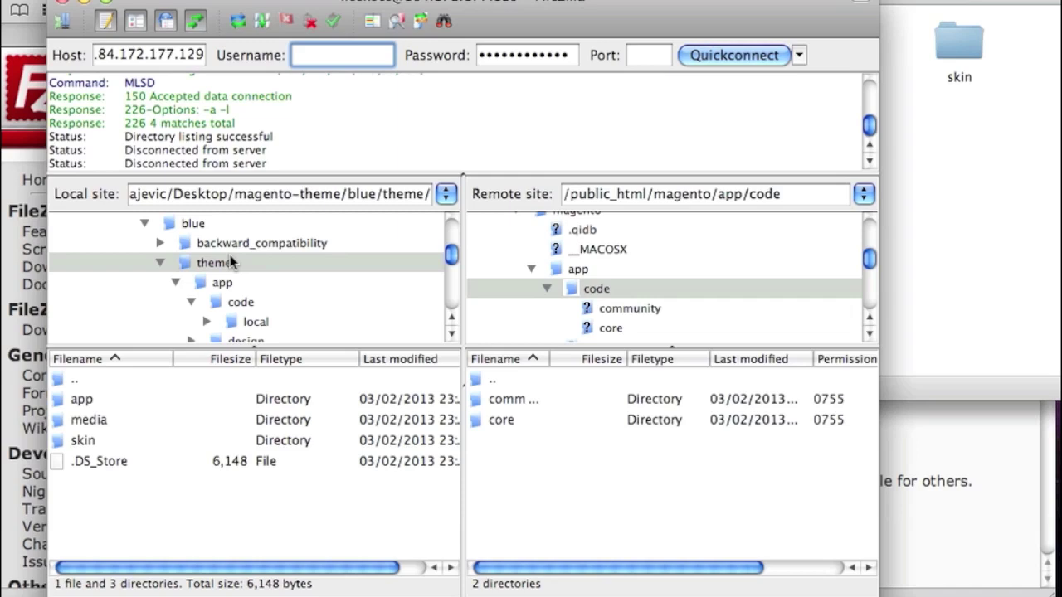
{"action": "left_click", "coordinate": [177, 283]}
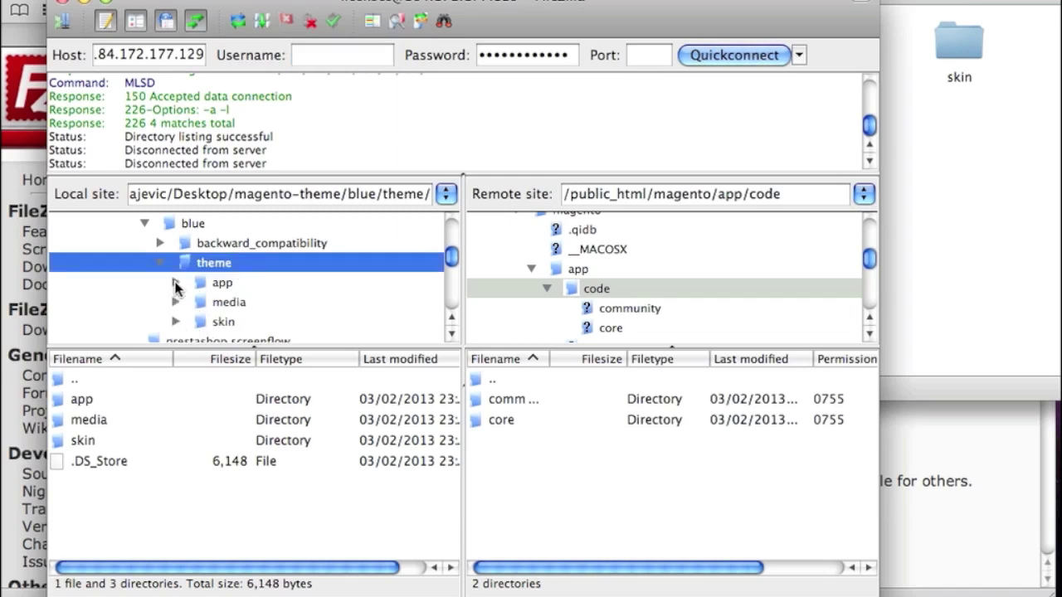
{"action": "left_click", "coordinate": [531, 271]}
{"action": "scroll", "coordinate": [662, 281], "scroll_direction": "up", "scroll_amount": 4}
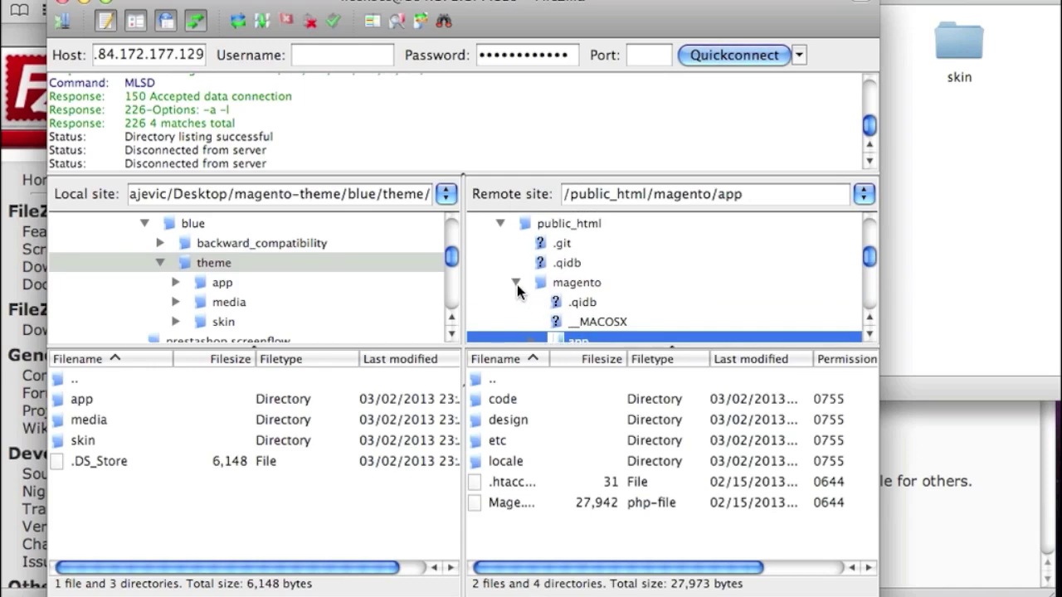
{"action": "left_click", "coordinate": [518, 284]}
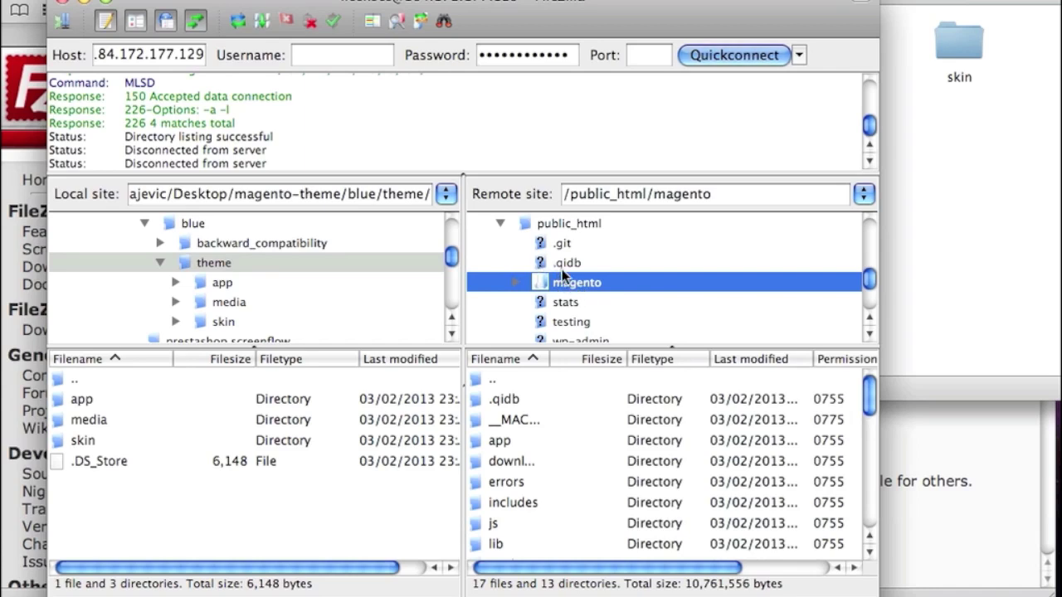
- Review the theme's app, media and skin folders in Finder and return to FileZilla
{"action": "left_click", "coordinate": [1057, 130]}
{"action": "left_click", "coordinate": [595, 50]}
{"action": "left_click", "coordinate": [772, 46]}
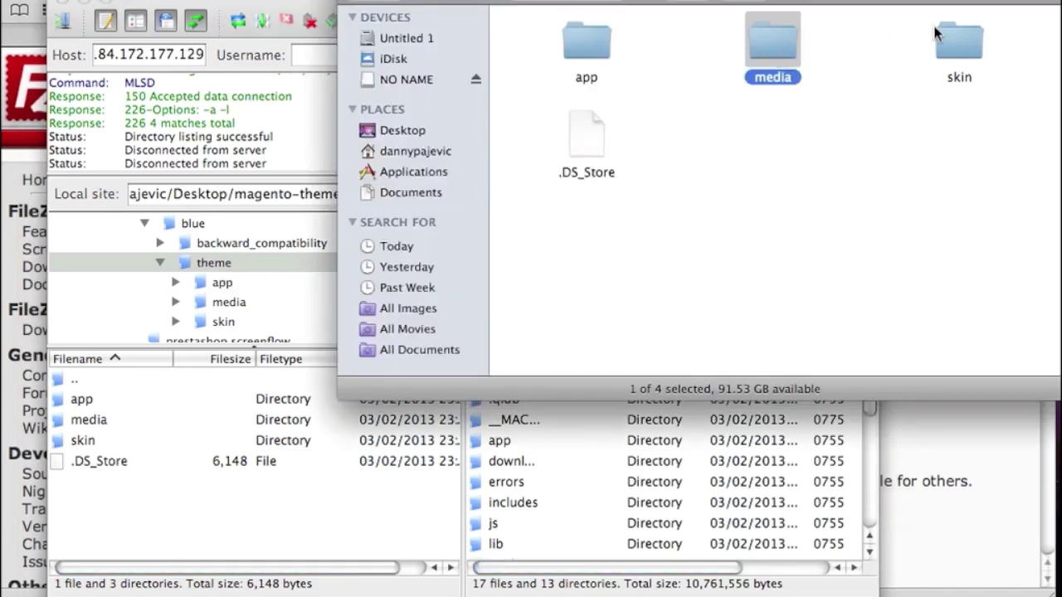
{"action": "left_click", "coordinate": [961, 26]}
{"action": "left_click", "coordinate": [223, 408]}
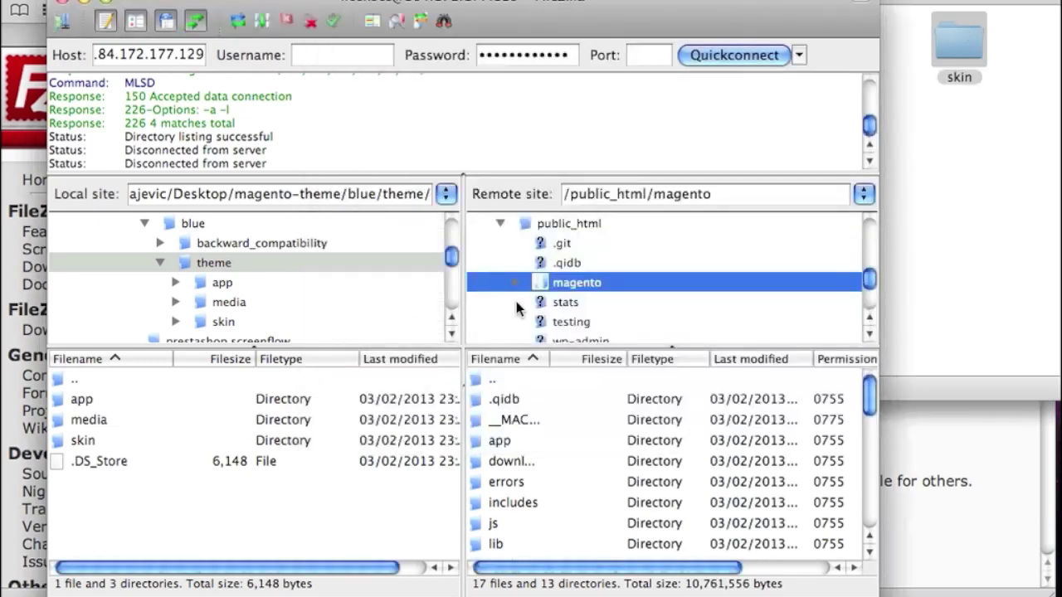
- Expand the remote magento folder and look through its subfolders for app, media and skin
{"action": "double_click", "coordinate": [616, 282]}
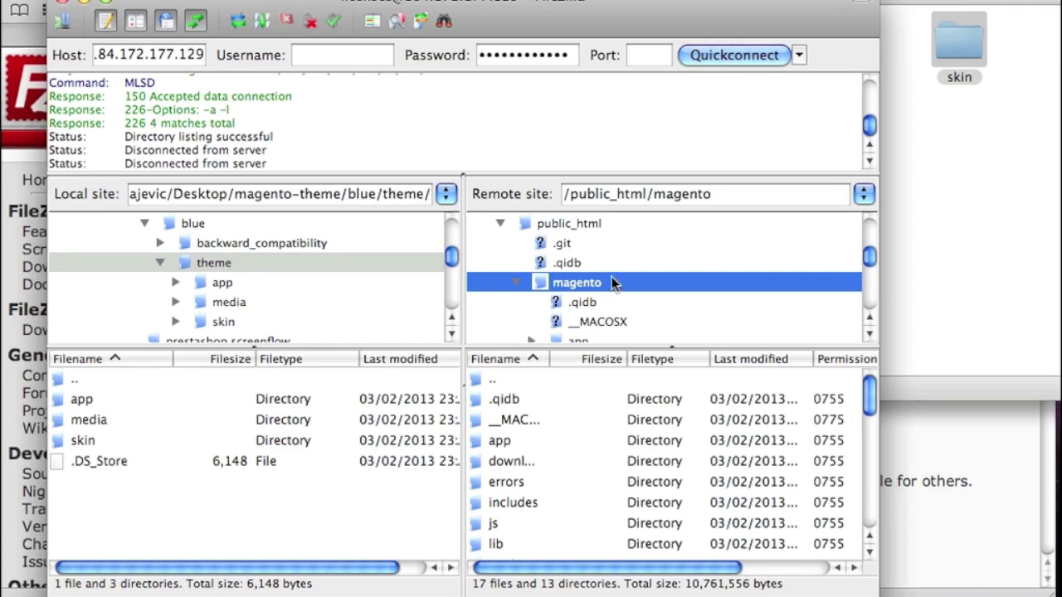
{"action": "scroll", "coordinate": [614, 276], "scroll_direction": "down", "scroll_amount": 2}
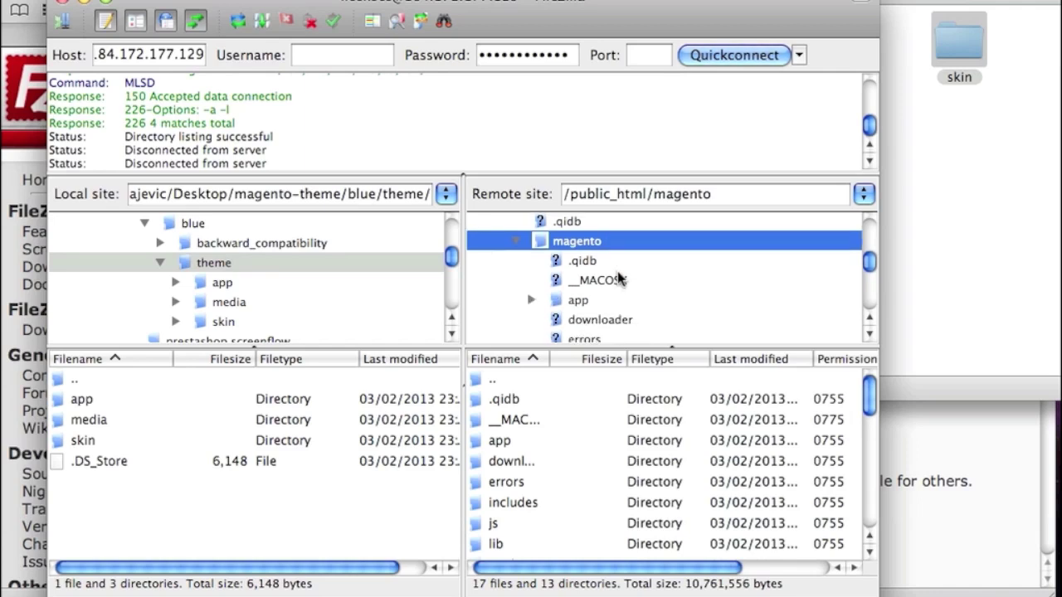
{"action": "scroll", "coordinate": [597, 249], "scroll_direction": "down", "scroll_amount": 2}
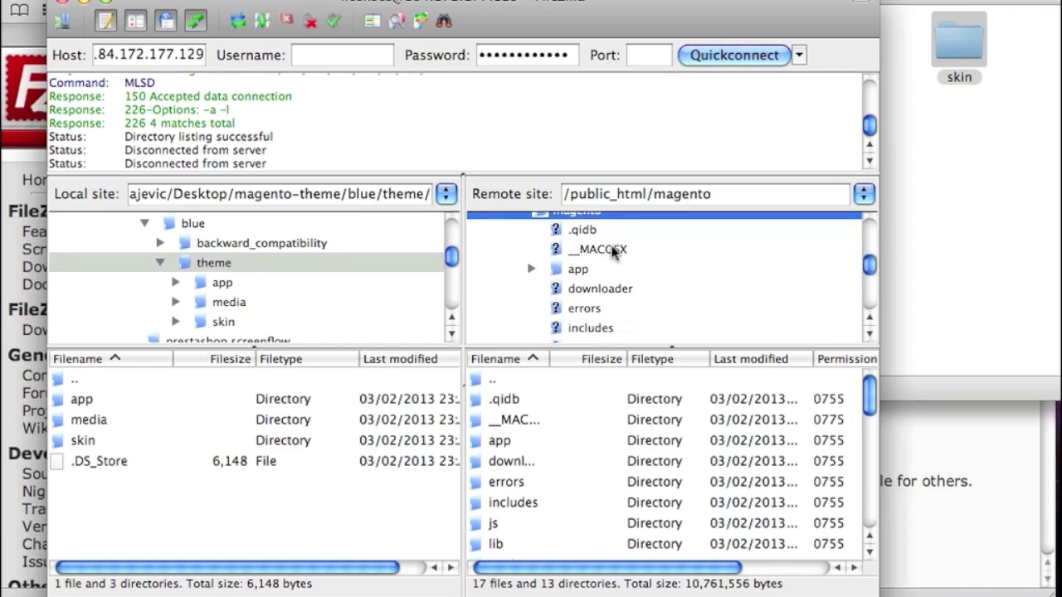
{"action": "scroll", "coordinate": [651, 286], "scroll_direction": "down", "scroll_amount": 5}
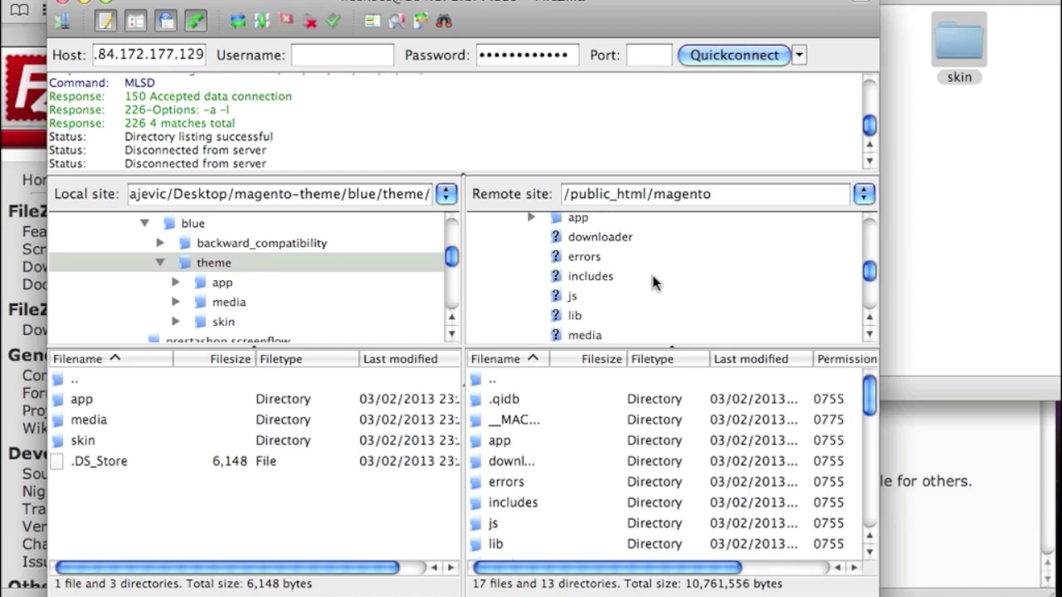
{"action": "scroll", "coordinate": [575, 305], "scroll_direction": "down", "scroll_amount": 3}
{"action": "scroll", "coordinate": [591, 298], "scroll_direction": "up", "scroll_amount": 5}
{"action": "scroll", "coordinate": [608, 277], "scroll_direction": "up", "scroll_amount": 4}
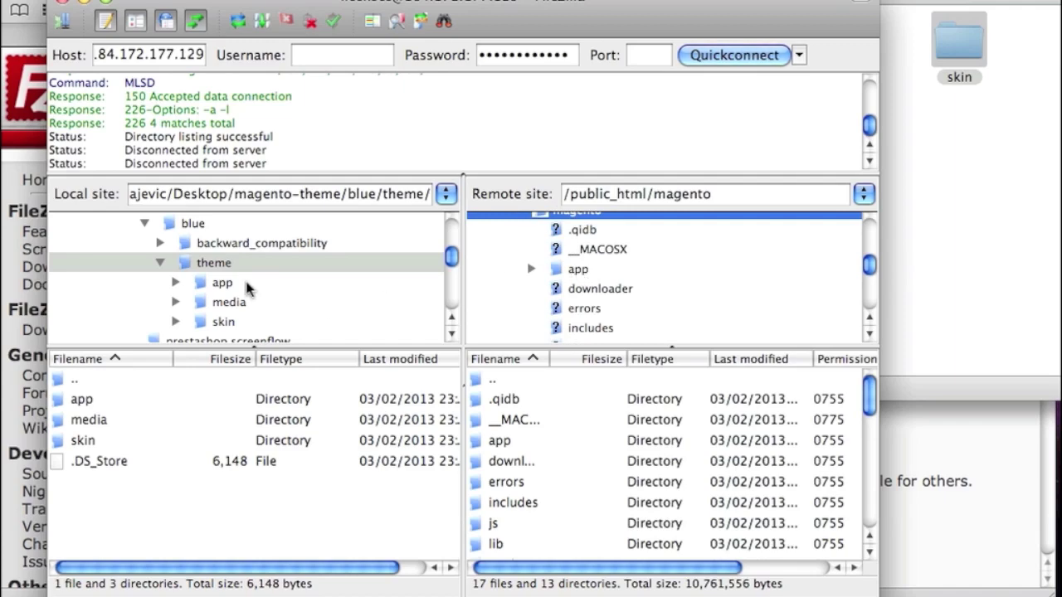
- Open the local theme's app folder and the remote magento app folder to compare their contents
{"action": "left_click", "coordinate": [907, 176]}
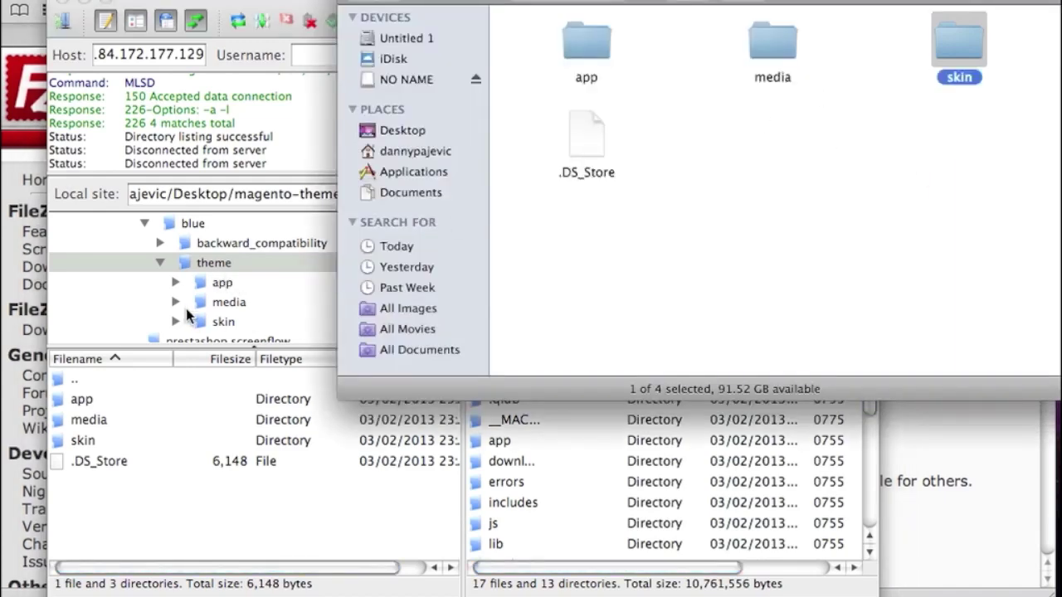
{"action": "left_click", "coordinate": [211, 279]}
{"action": "left_click", "coordinate": [221, 282]}
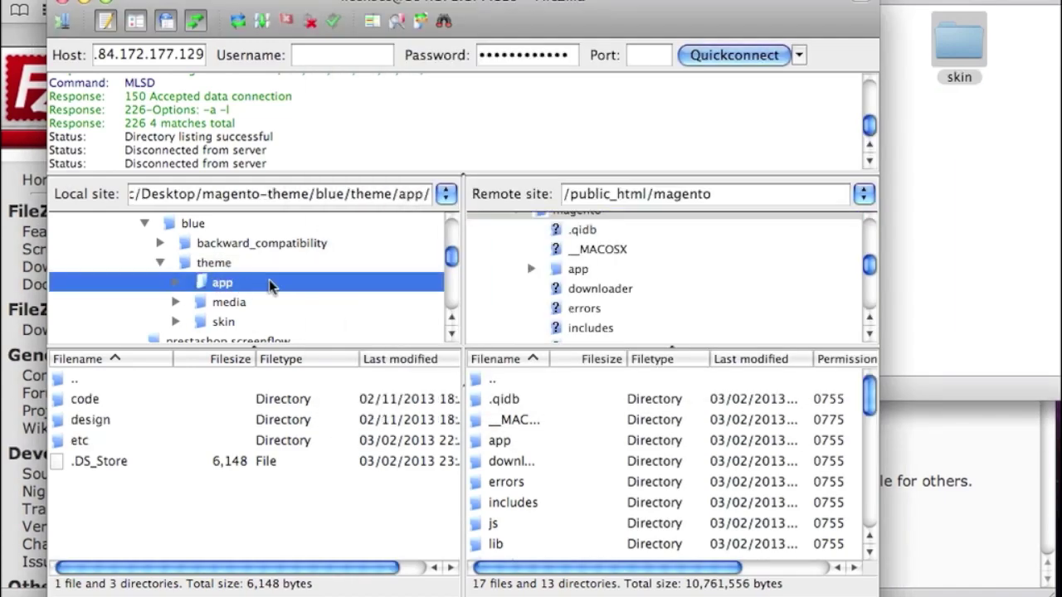
{"action": "left_click", "coordinate": [579, 269]}
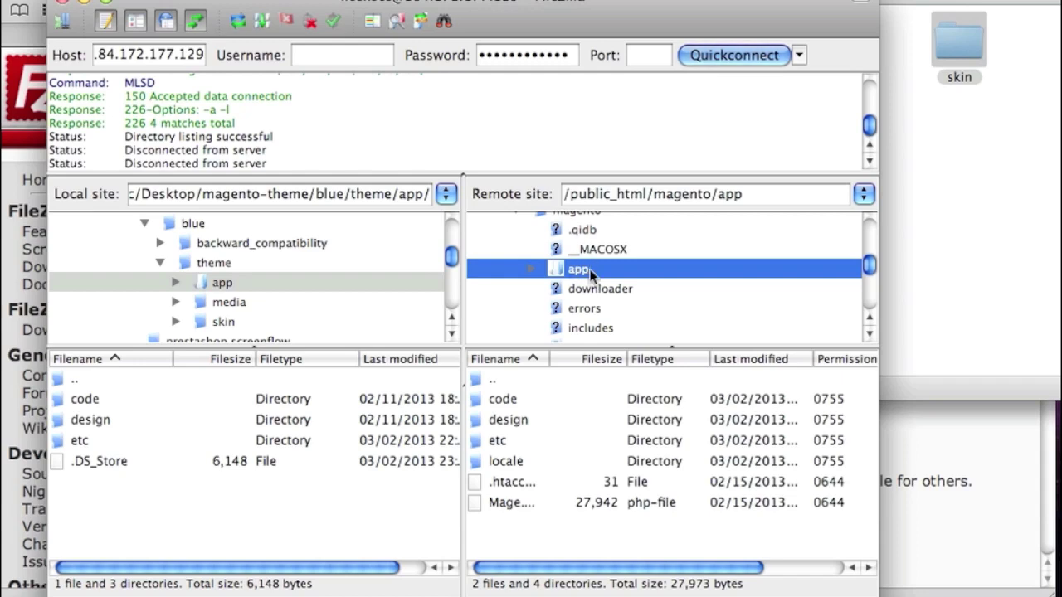
{"action": "scroll", "coordinate": [612, 276], "scroll_direction": "down", "scroll_amount": 1}
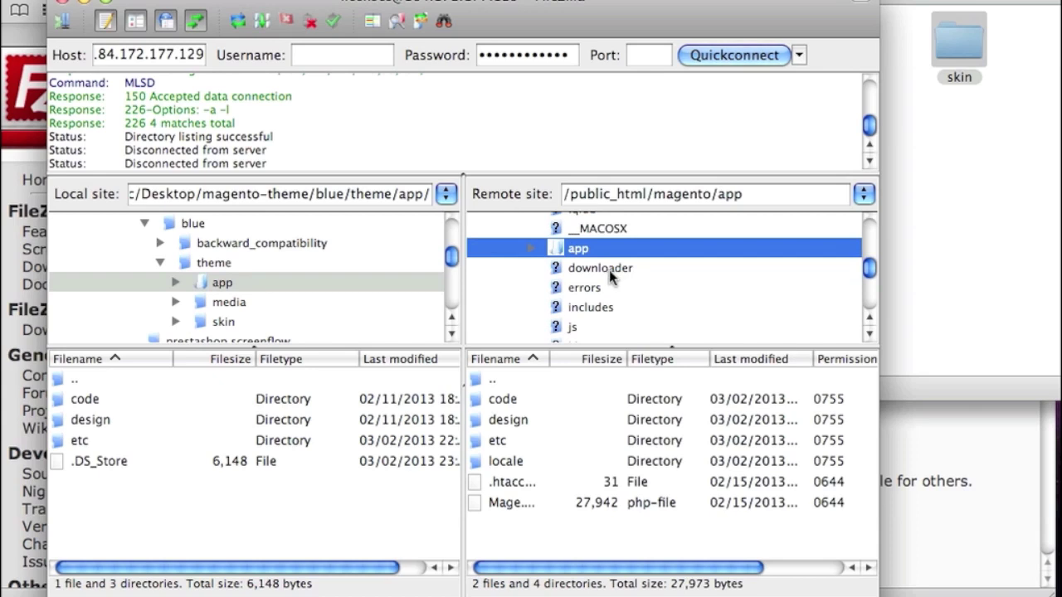
- Expand the app folder in the remote and local trees, keeping the local code subfolder collapsed
{"action": "left_click", "coordinate": [530, 246]}
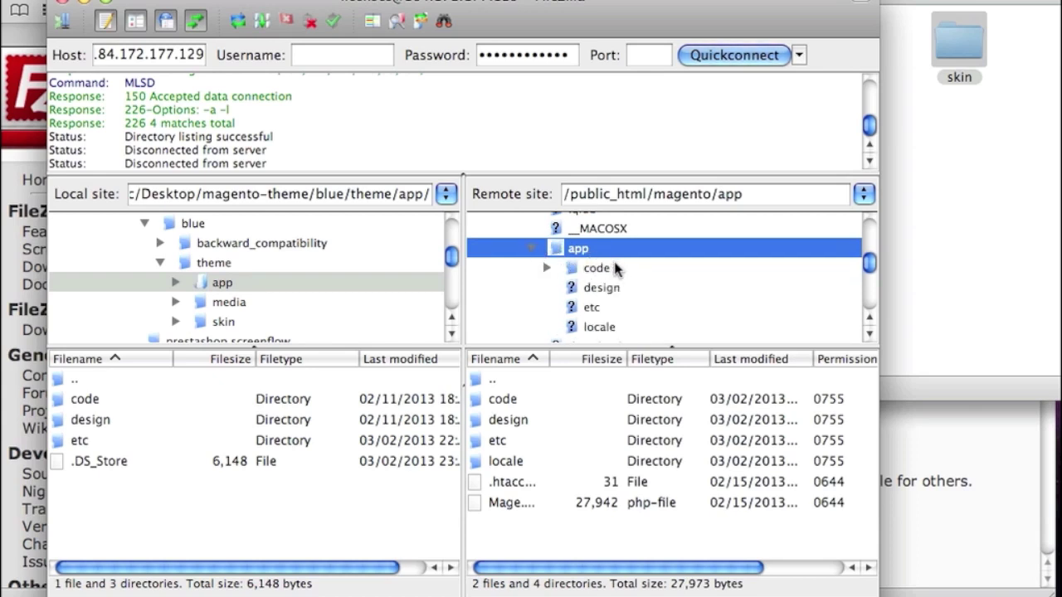
{"action": "scroll", "coordinate": [542, 261], "scroll_direction": "down", "scroll_amount": 1}
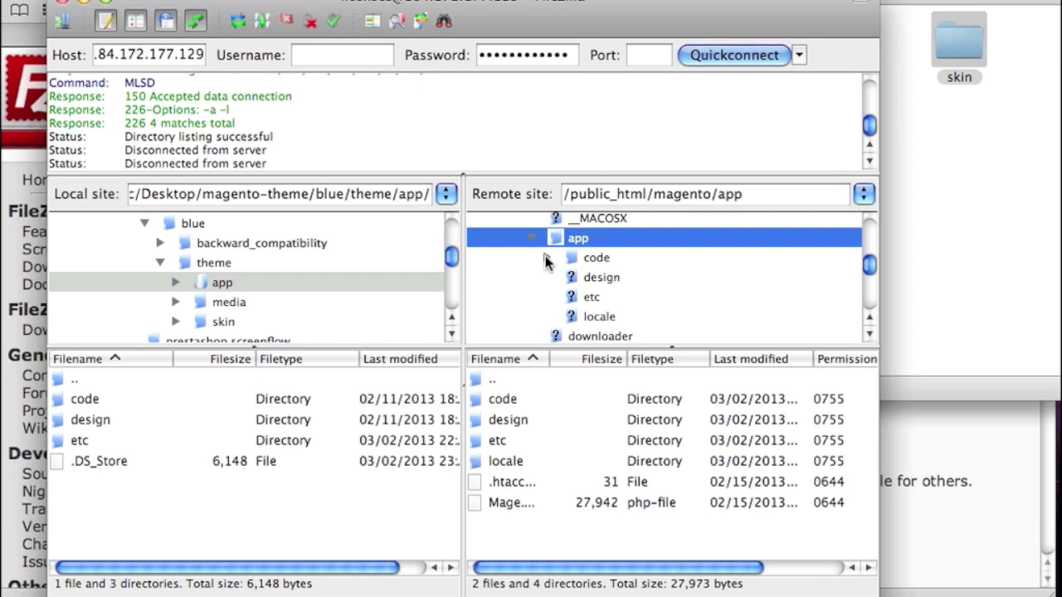
{"action": "scroll", "coordinate": [554, 254], "scroll_direction": "down", "scroll_amount": 1}
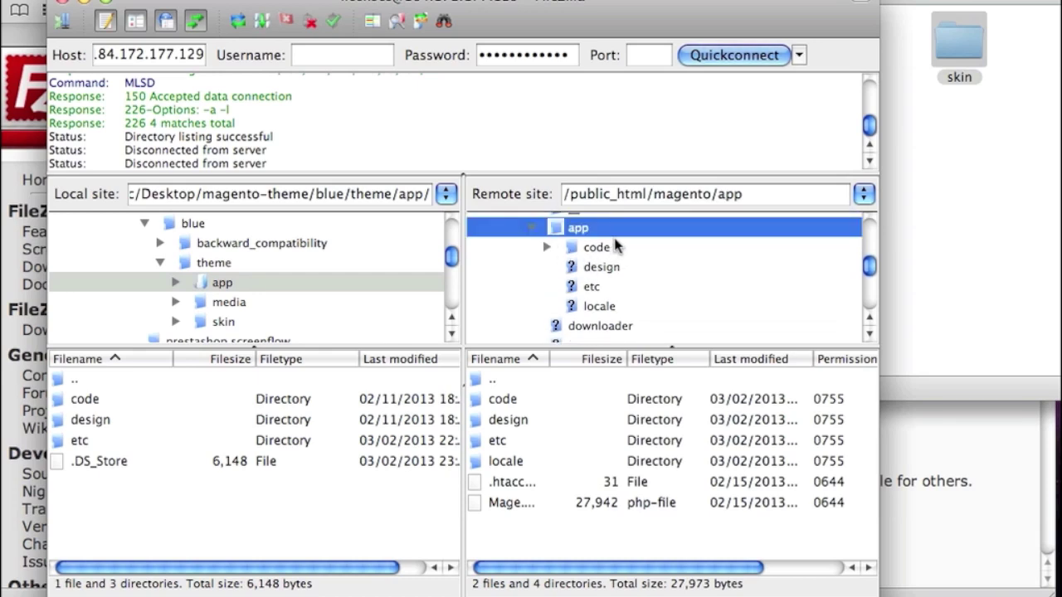
{"action": "double_click", "coordinate": [620, 232]}
{"action": "double_click", "coordinate": [620, 232]}
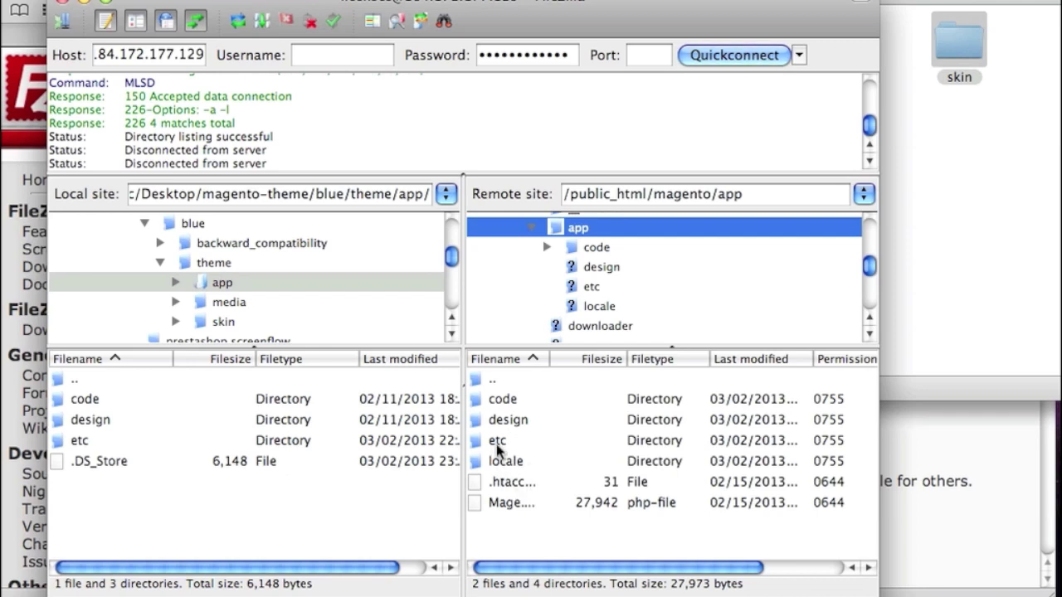
{"action": "double_click", "coordinate": [222, 282]}
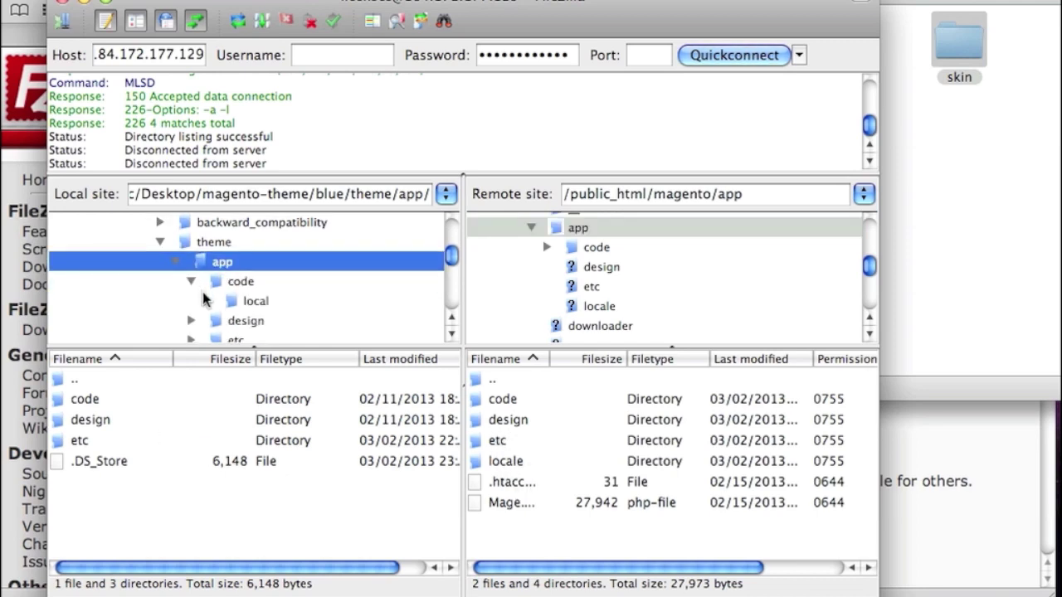
{"action": "left_click", "coordinate": [191, 281]}
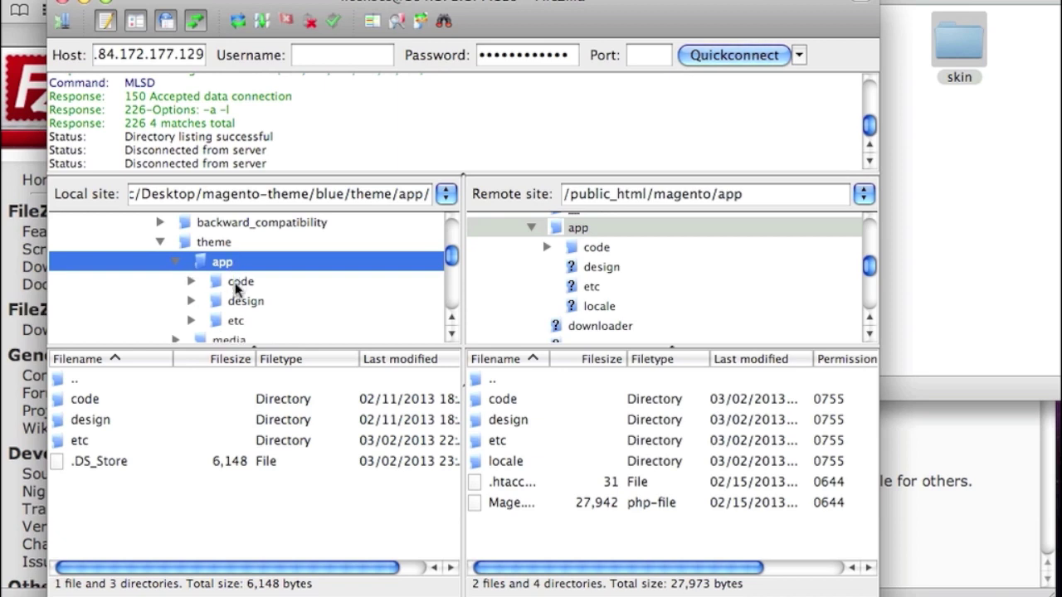
- Check the contents of the theme's app folder in Finder and return to FileZilla's app folders
{"action": "left_click", "coordinate": [885, 301]}
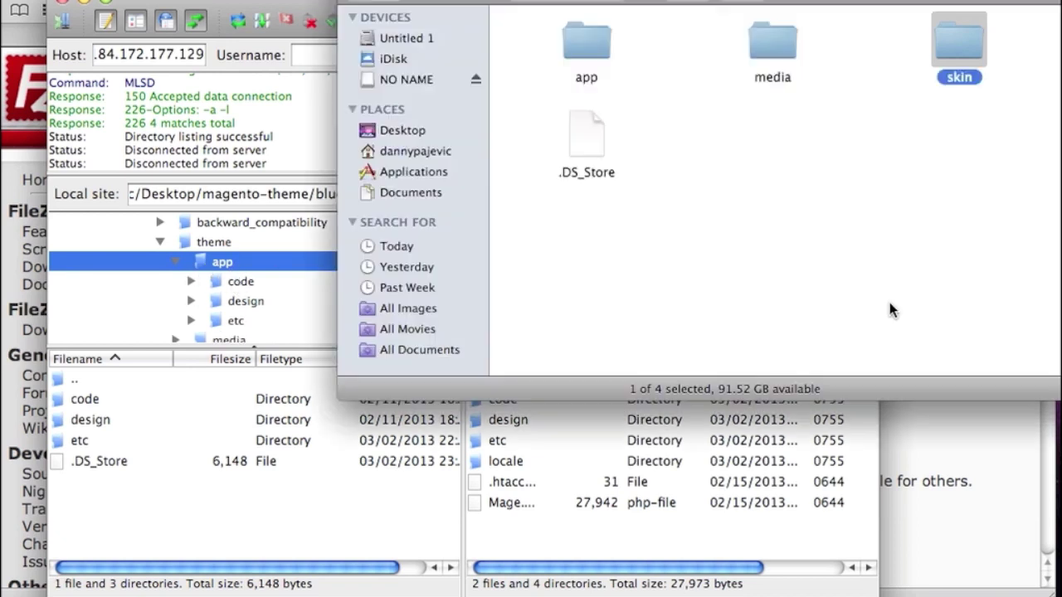
{"action": "double_click", "coordinate": [578, 49]}
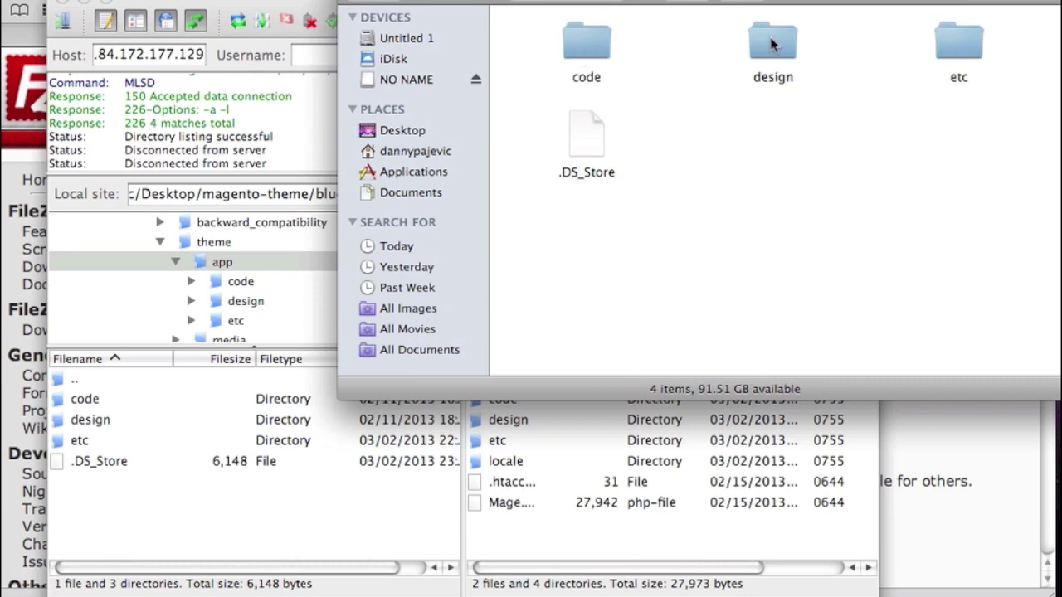
{"action": "left_click", "coordinate": [953, 42]}
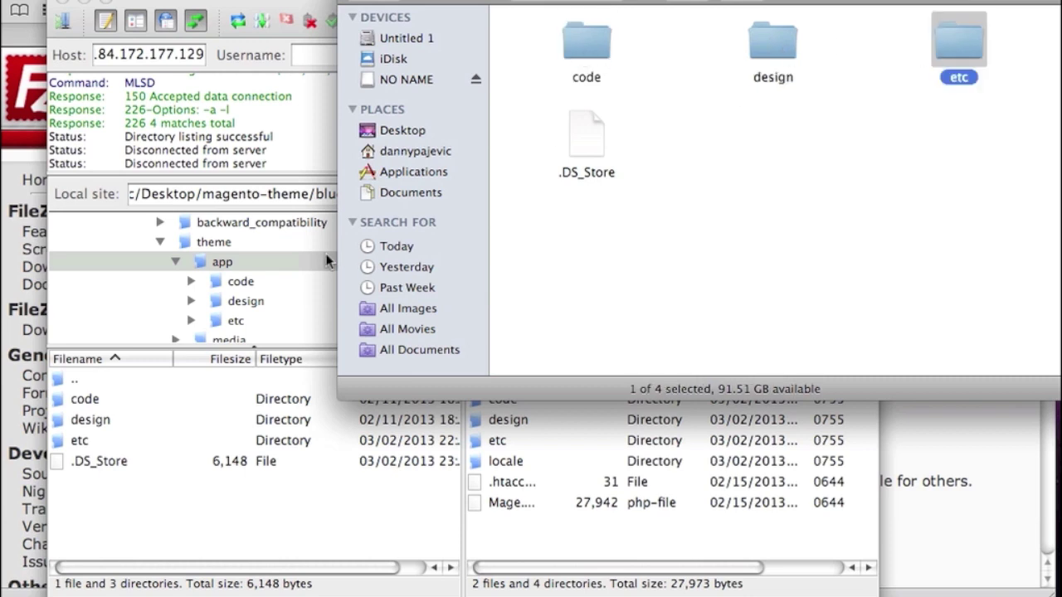
{"action": "left_click", "coordinate": [232, 280]}
{"action": "scroll", "coordinate": [604, 243], "scroll_direction": "up", "scroll_amount": 1}
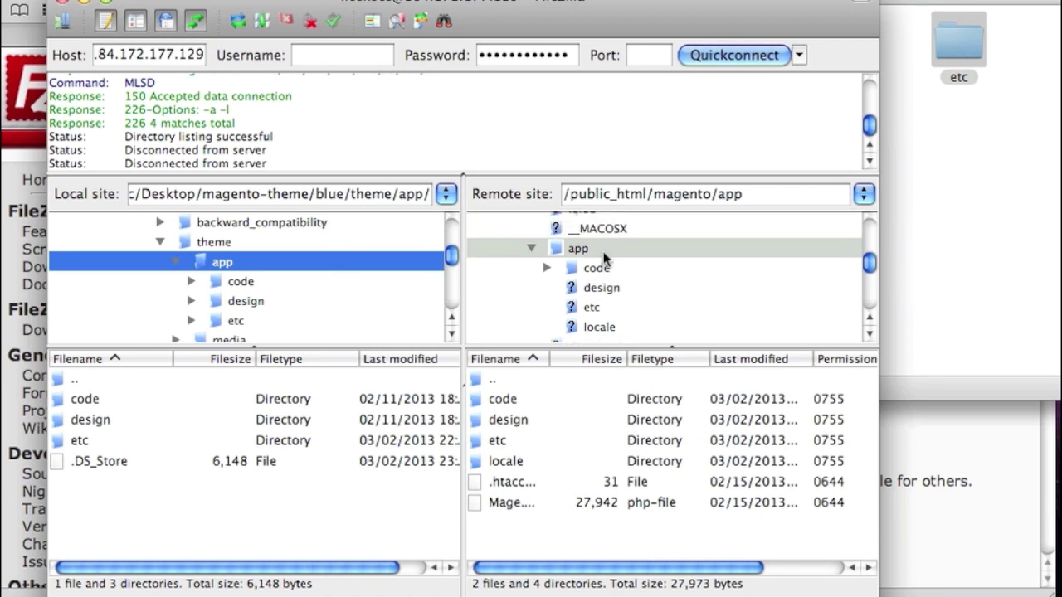
- Open the app/code folder on both the local theme side and the remote magento side
{"action": "left_click", "coordinate": [230, 281]}
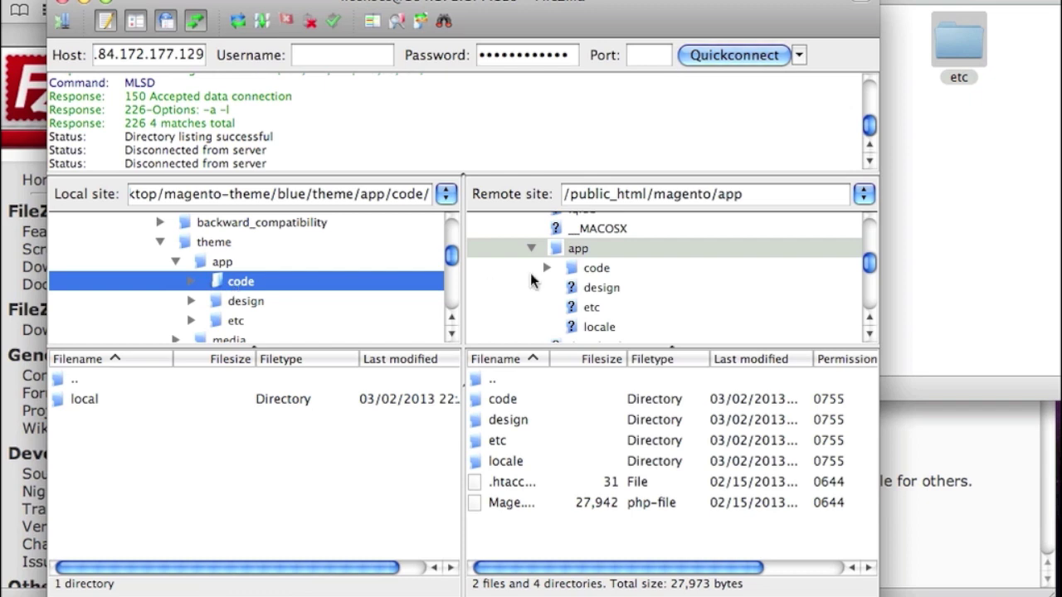
{"action": "left_click", "coordinate": [596, 268]}
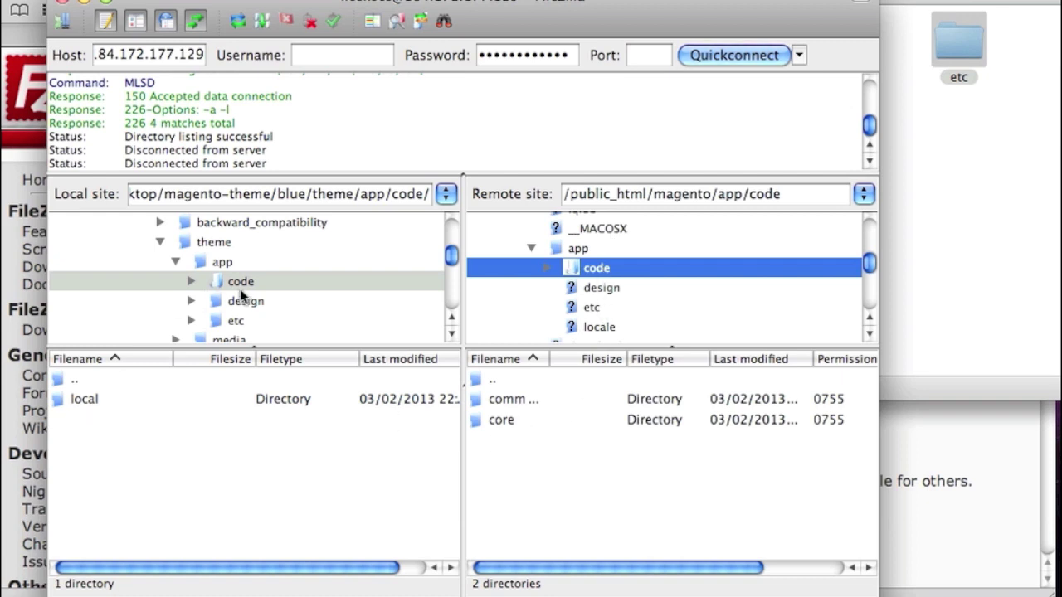
{"action": "left_click", "coordinate": [268, 285]}
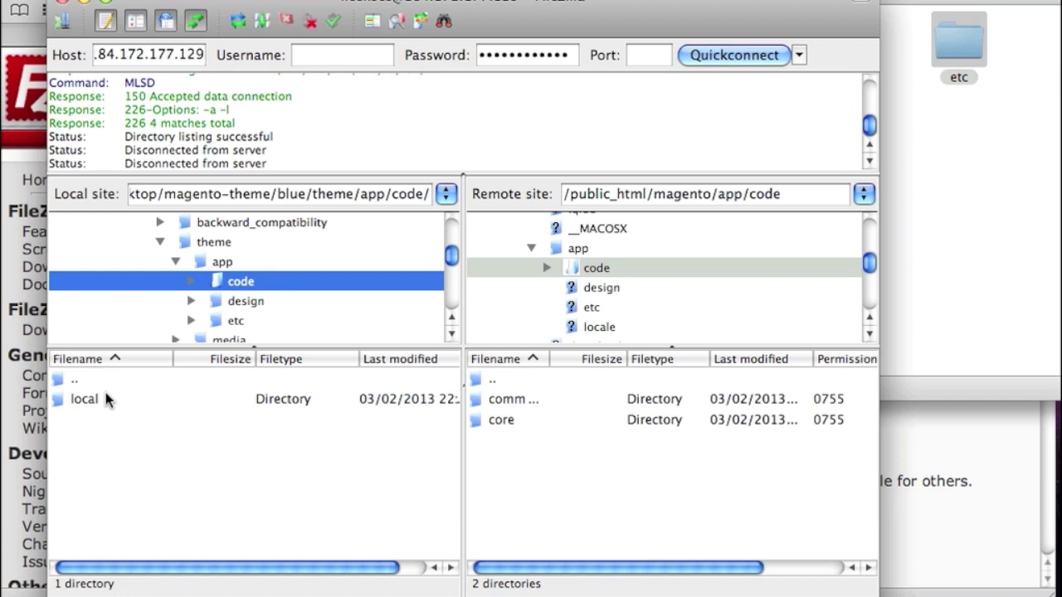
- Upload the theme's local folder from app/code into the remote magento/app/code folder
{"action": "left_click", "coordinate": [83, 400]}
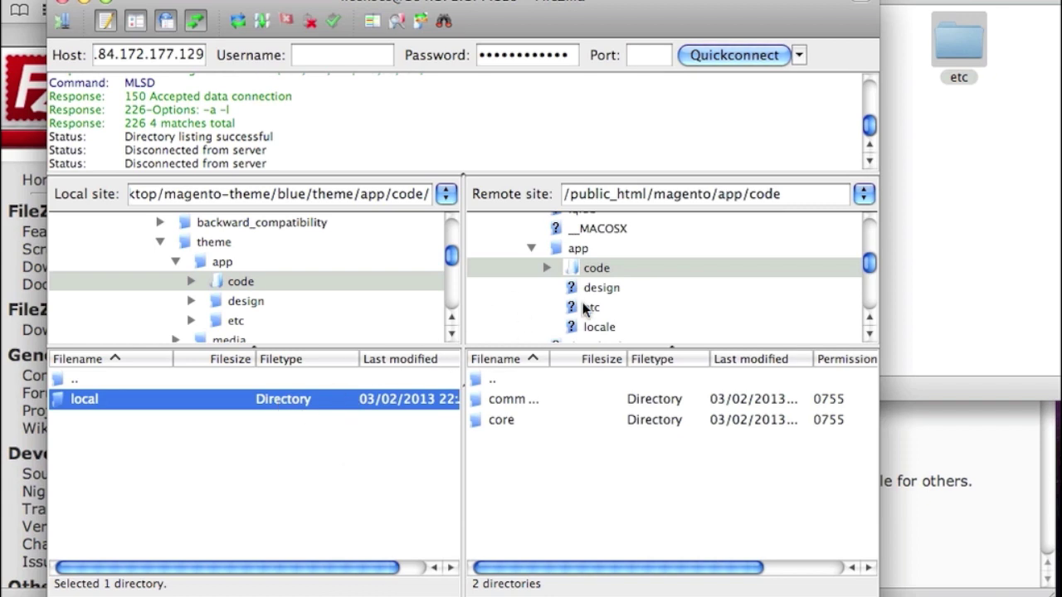
{"action": "left_click", "coordinate": [638, 268]}
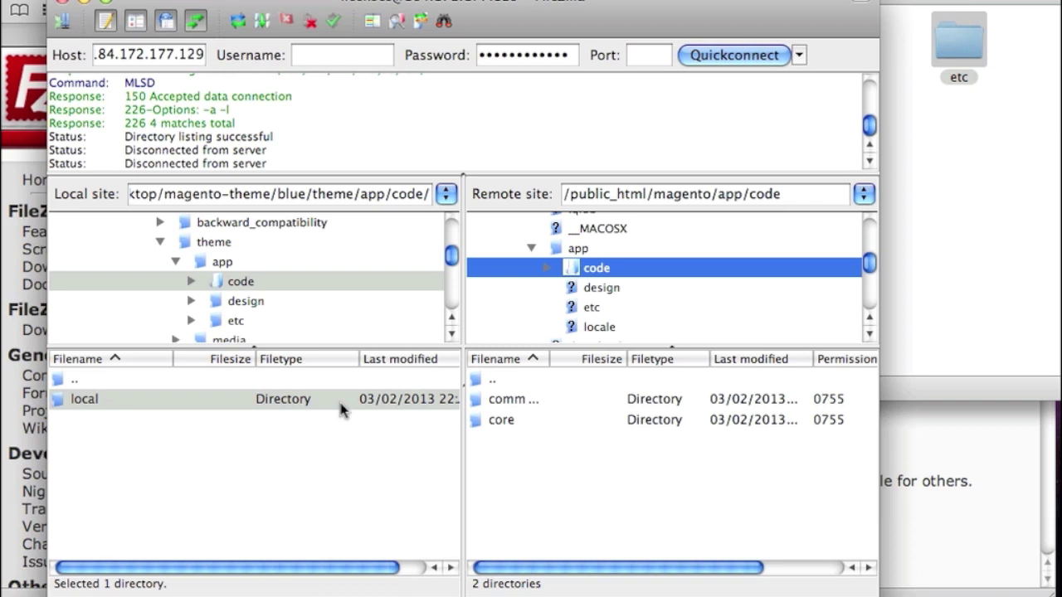
{"action": "left_click", "coordinate": [221, 401]}
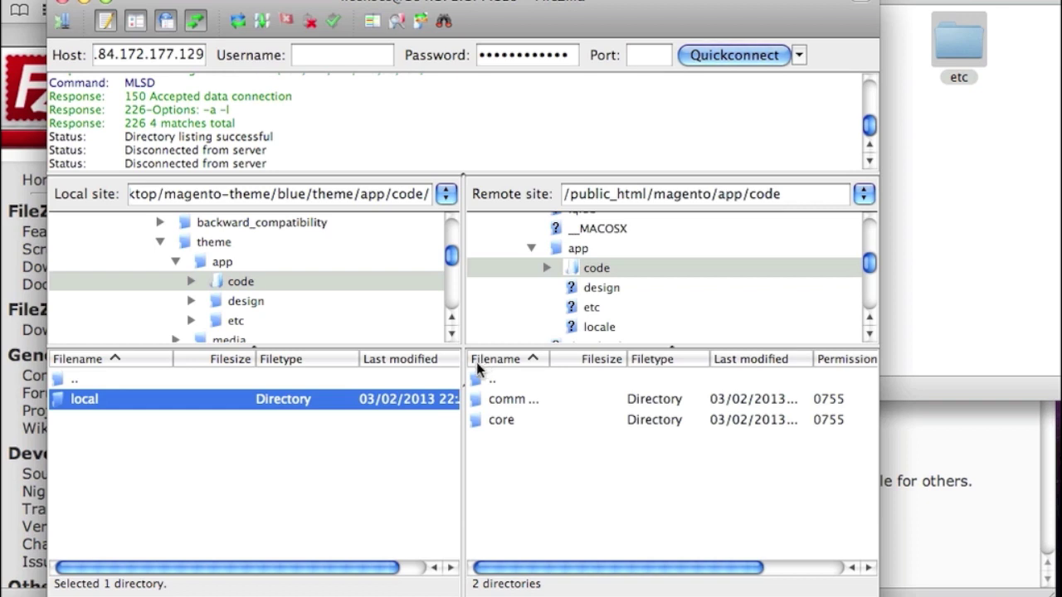
{"action": "left_click", "coordinate": [614, 268]}
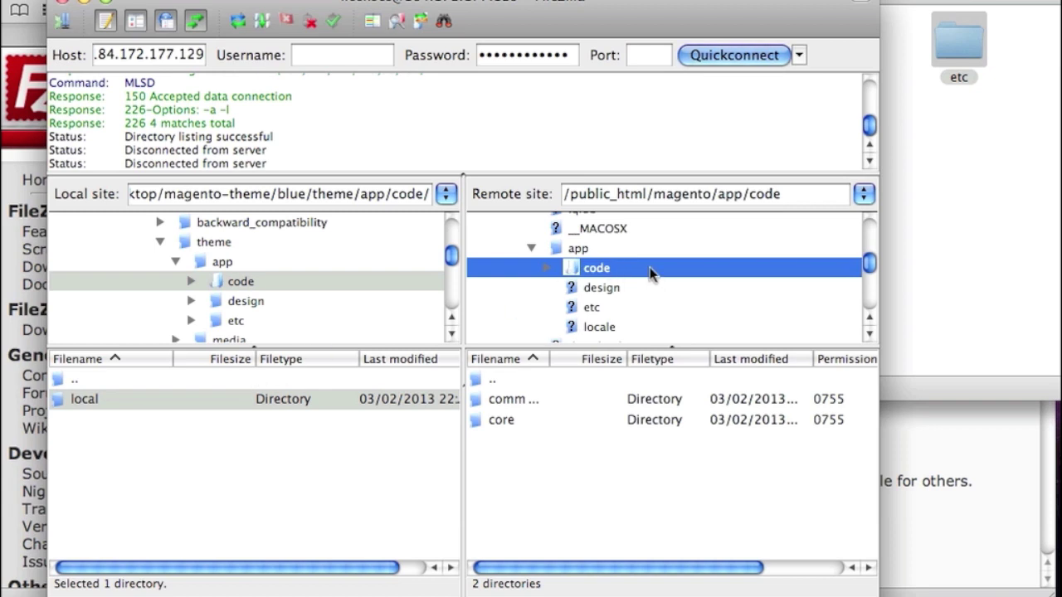
{"action": "left_click", "coordinate": [135, 405]}
{"action": "left_click", "coordinate": [222, 398]}
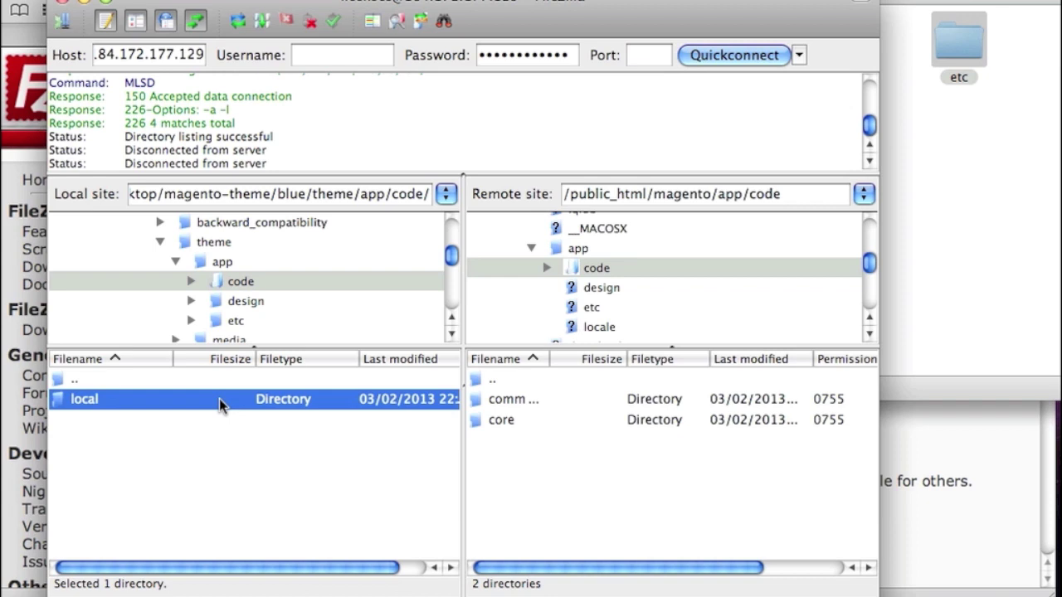
{"action": "right_click", "coordinate": [206, 399]}
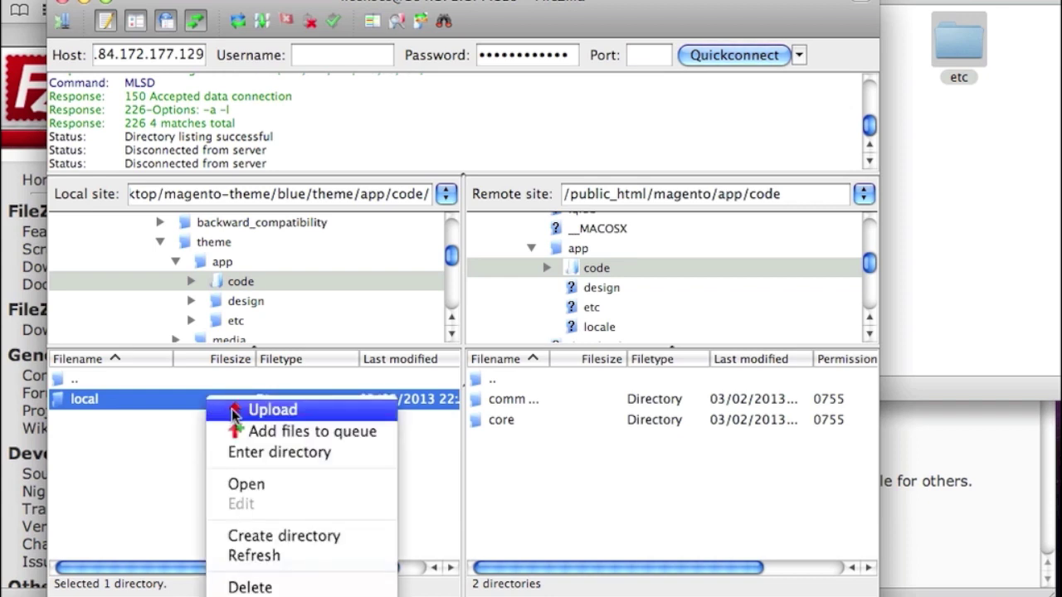
{"action": "left_click", "coordinate": [234, 410]}
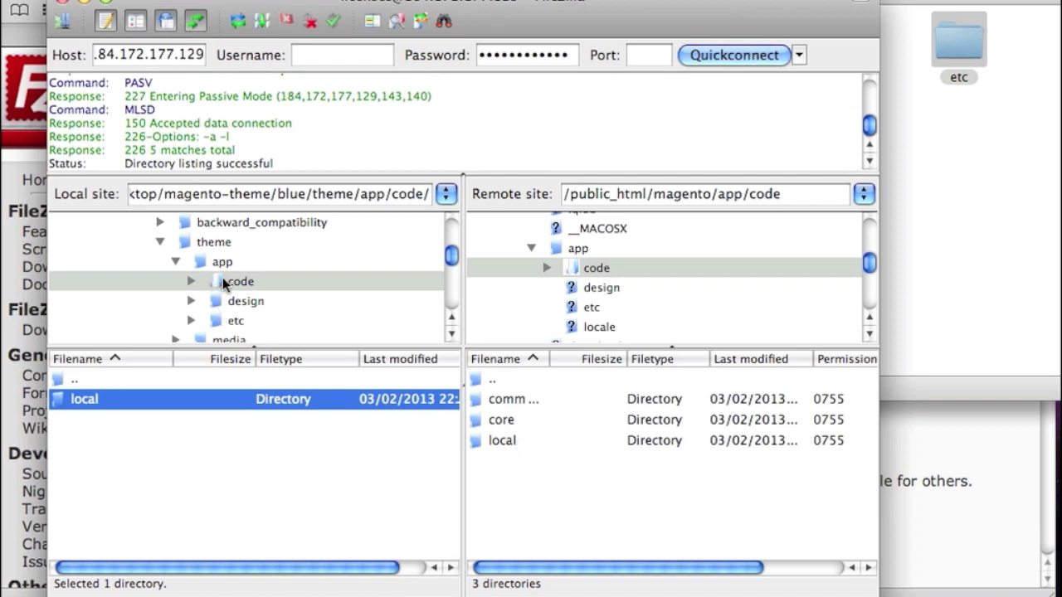
- Review the theme's code and design folders in Finder and return to FileZilla
{"action": "key", "text": "super+Tab"}
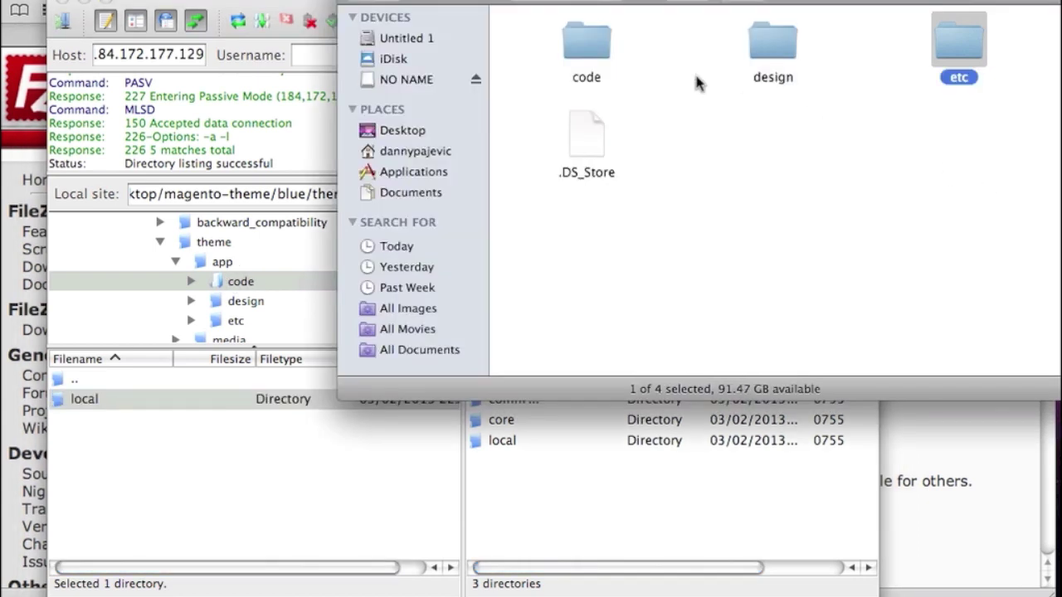
{"action": "left_click", "coordinate": [585, 46]}
{"action": "double_click", "coordinate": [585, 46]}
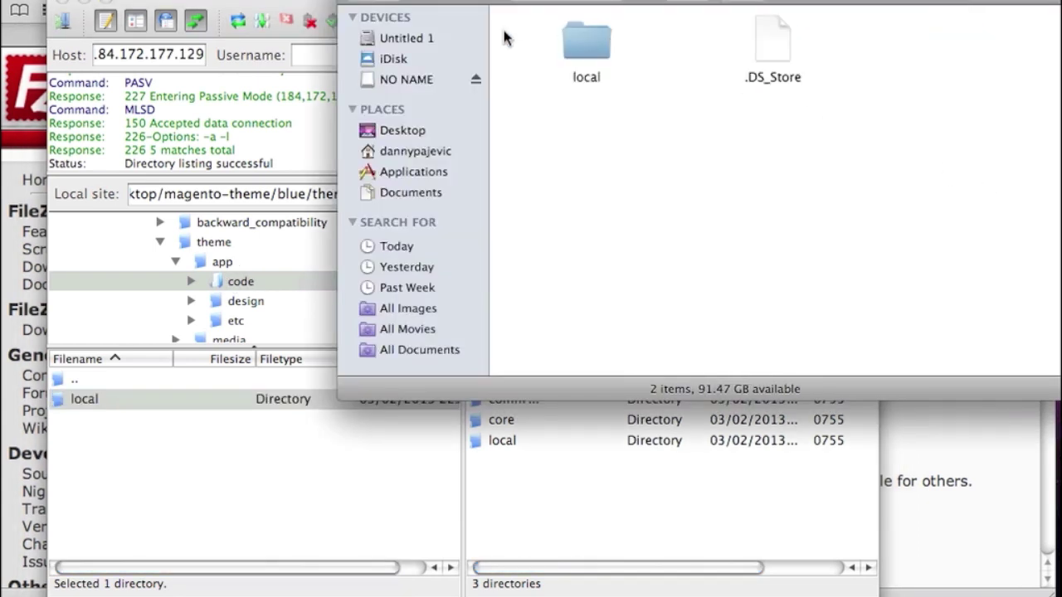
{"action": "left_click", "coordinate": [371, 4]}
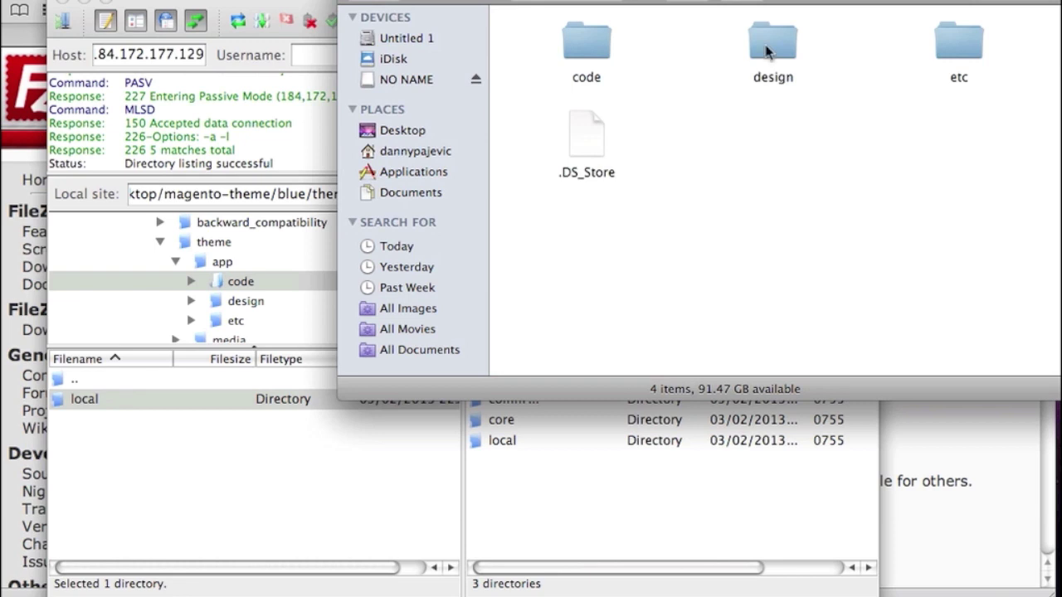
{"action": "double_click", "coordinate": [766, 52]}
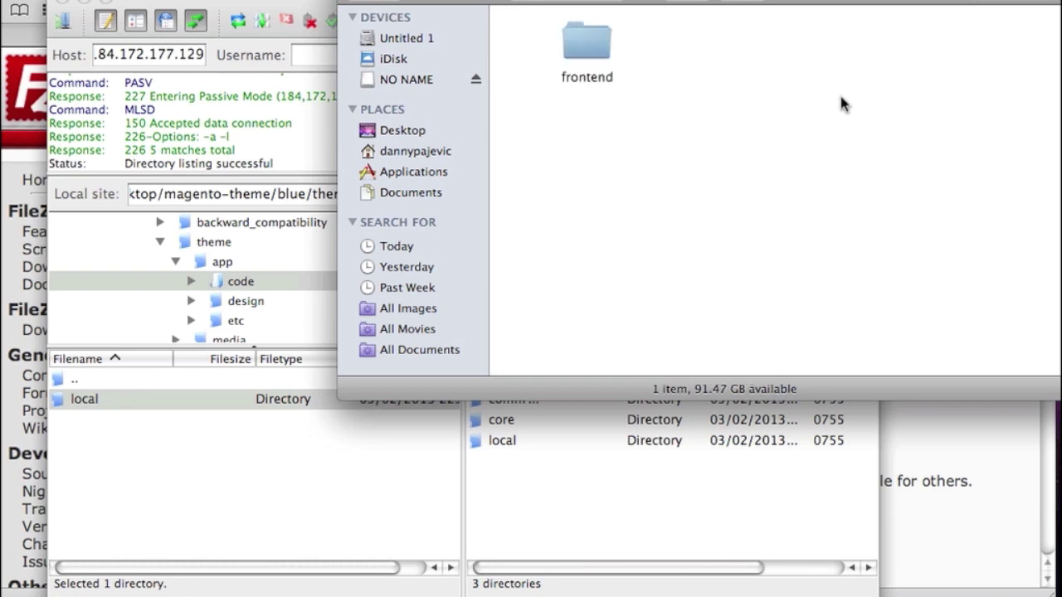
{"action": "left_click", "coordinate": [214, 302]}
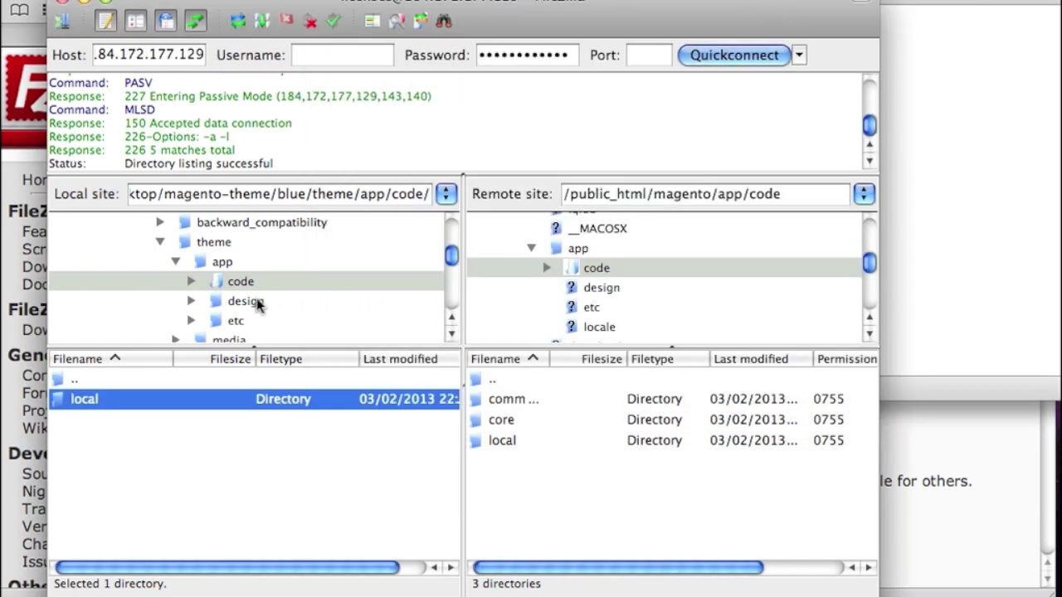
- Open the app/design folder and its frontend subfolder on both the local and remote sides
{"action": "left_click", "coordinate": [256, 303]}
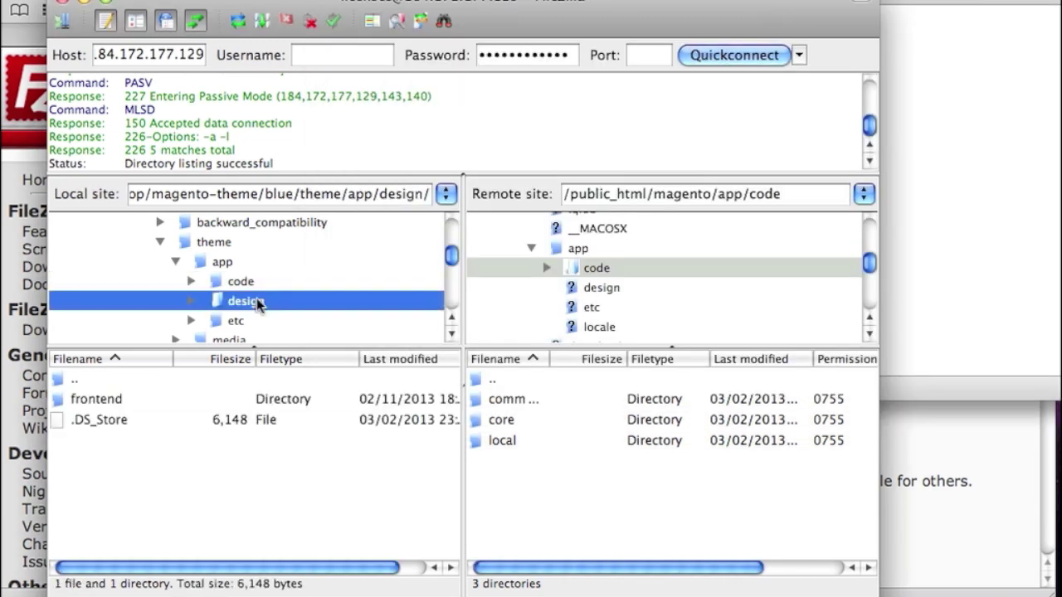
{"action": "left_click", "coordinate": [601, 290]}
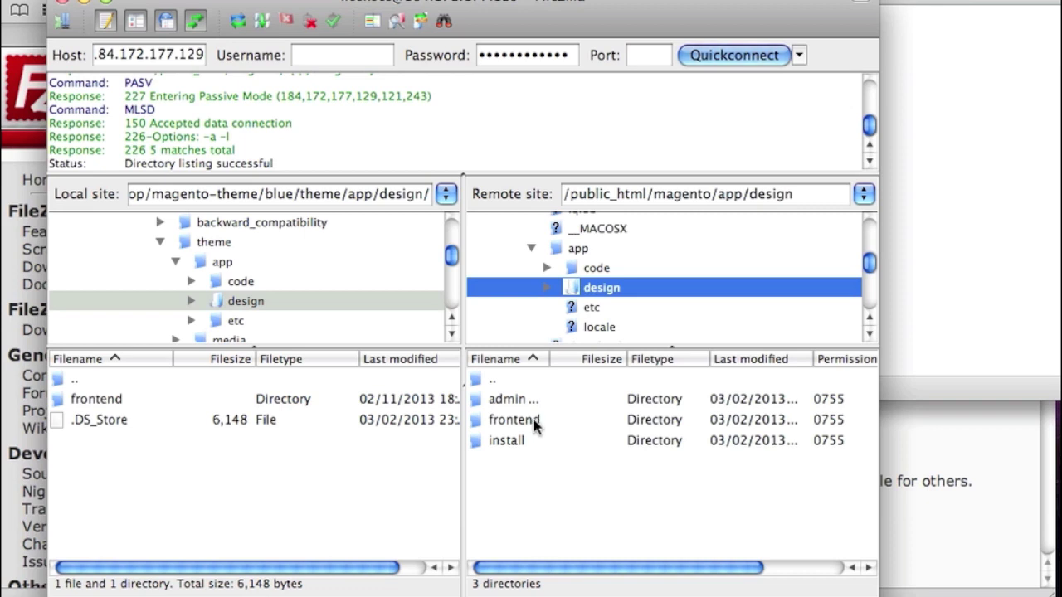
{"action": "left_click", "coordinate": [116, 400]}
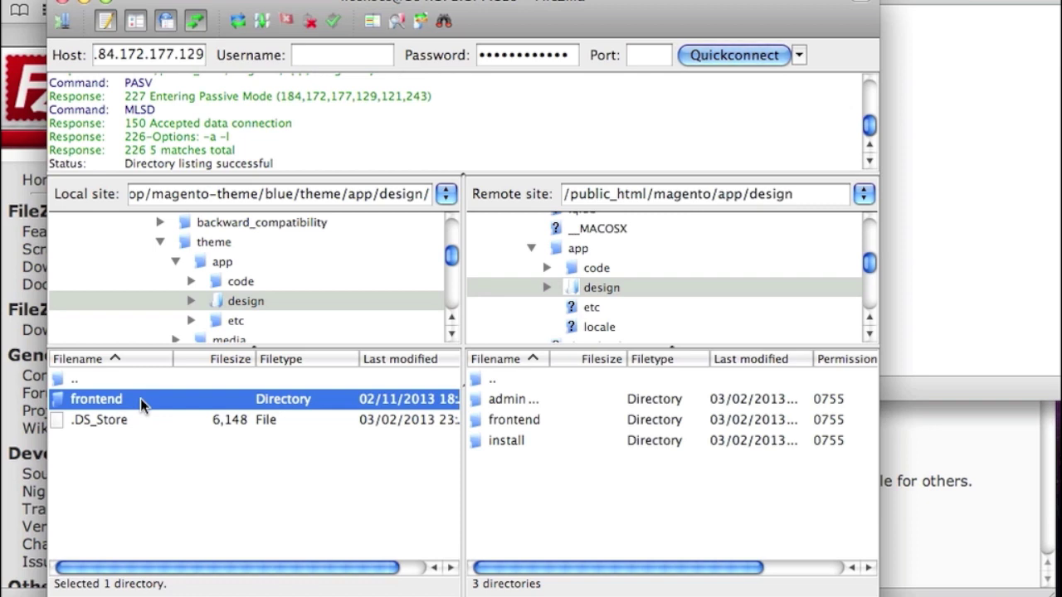
{"action": "double_click", "coordinate": [140, 399]}
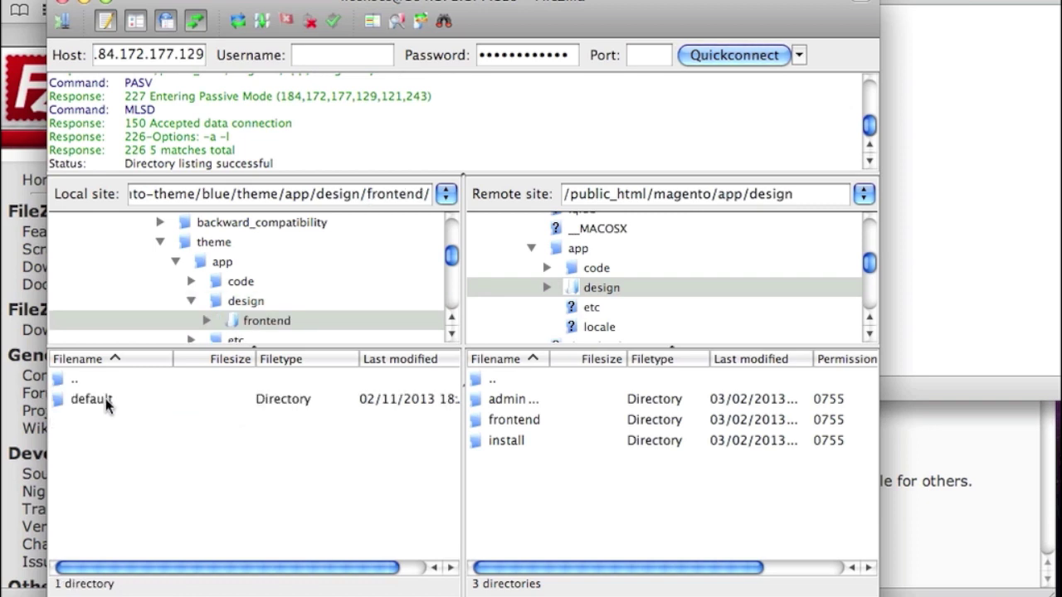
{"action": "left_click", "coordinate": [514, 422]}
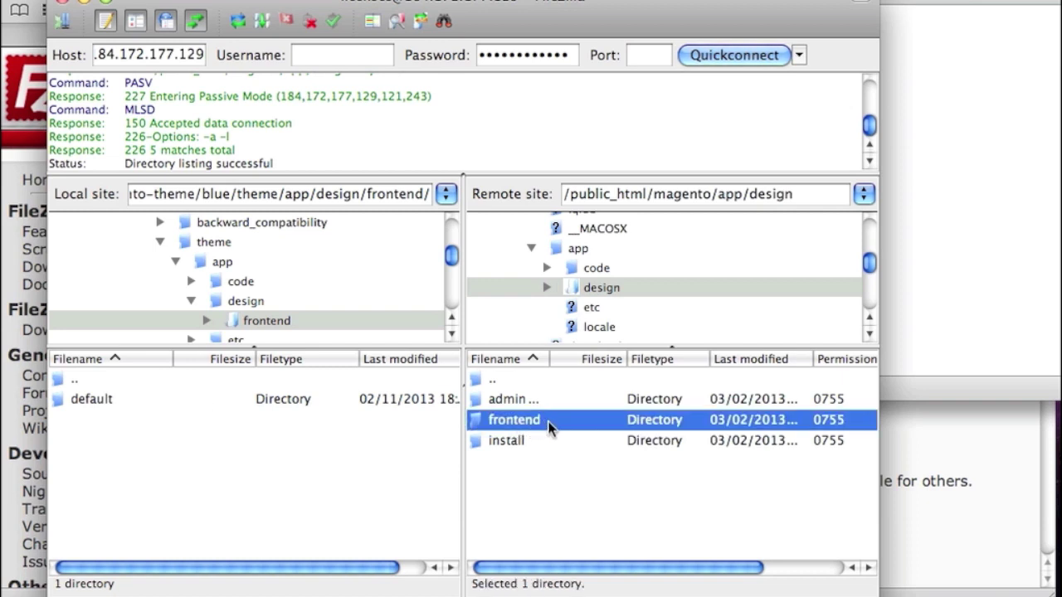
{"action": "double_click", "coordinate": [547, 422]}
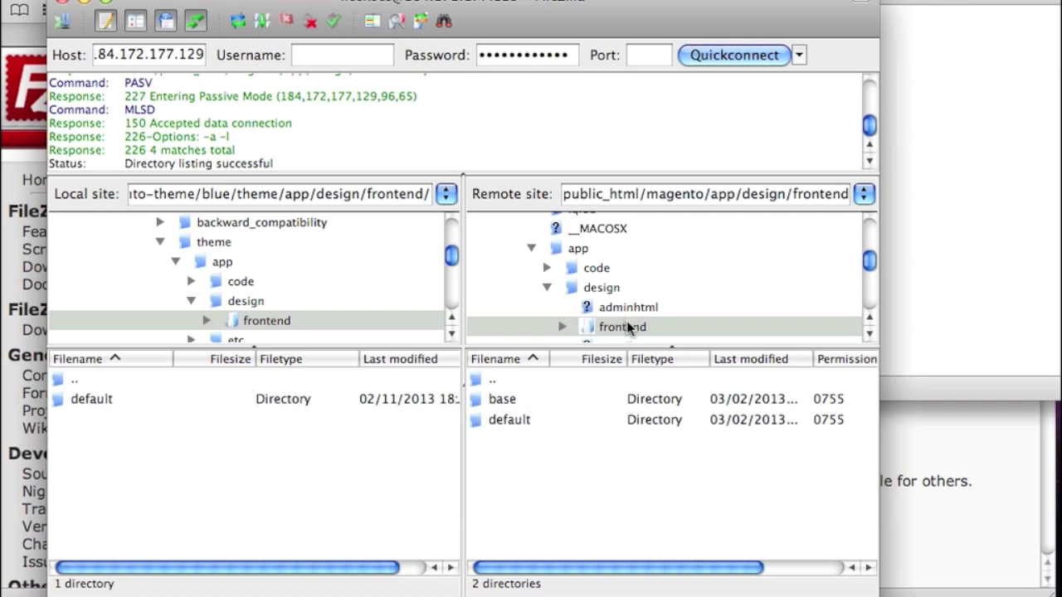
{"action": "scroll", "coordinate": [591, 306], "scroll_direction": "down", "scroll_amount": 1}
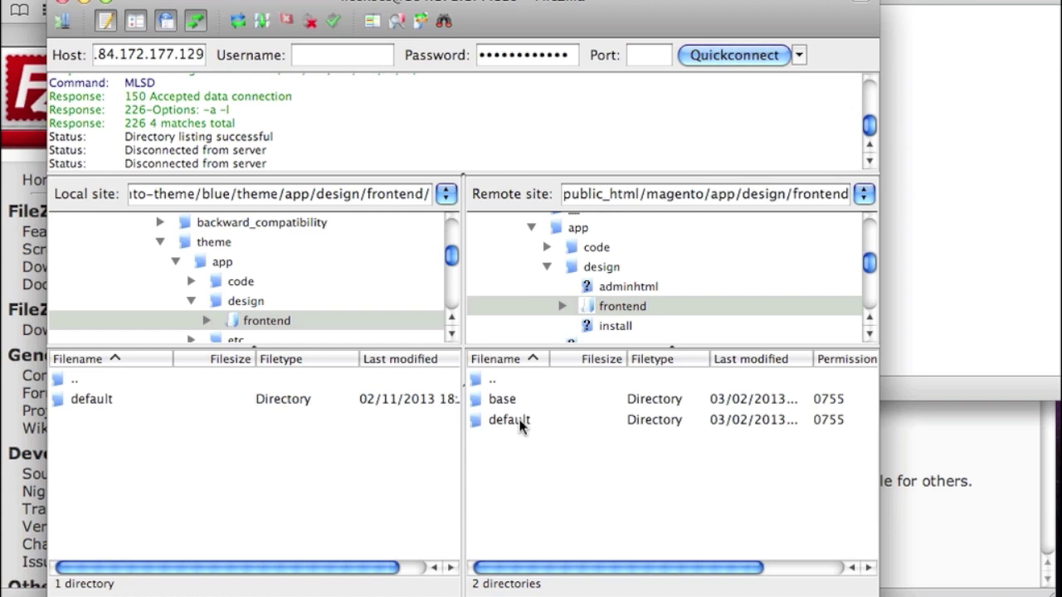
- Open the default folder inside frontend on both sides and select the remote default folder as the destination
{"action": "left_click", "coordinate": [521, 421]}
{"action": "double_click", "coordinate": [521, 421]}
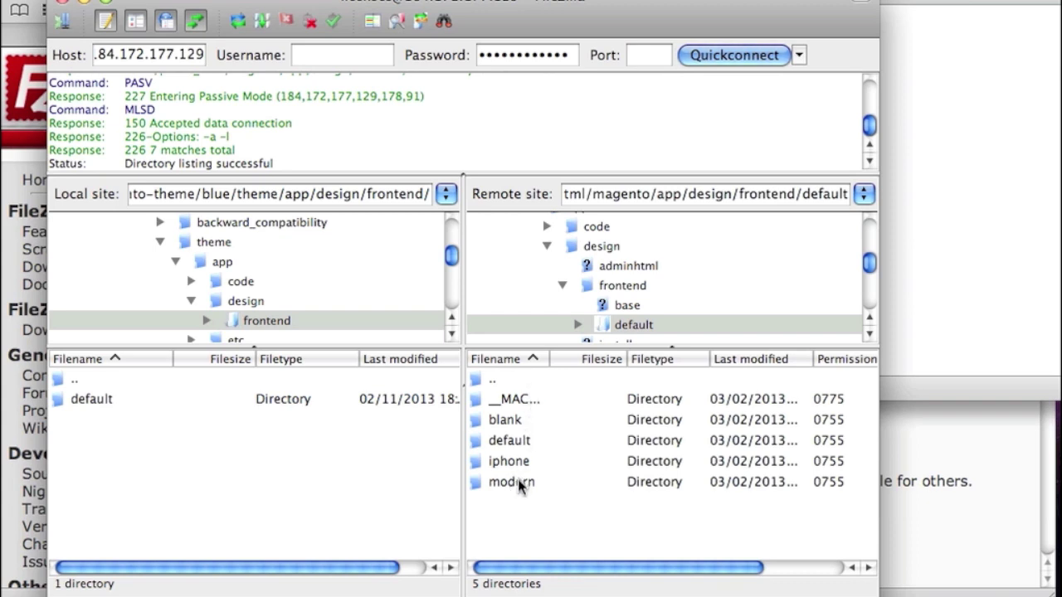
{"action": "double_click", "coordinate": [107, 399]}
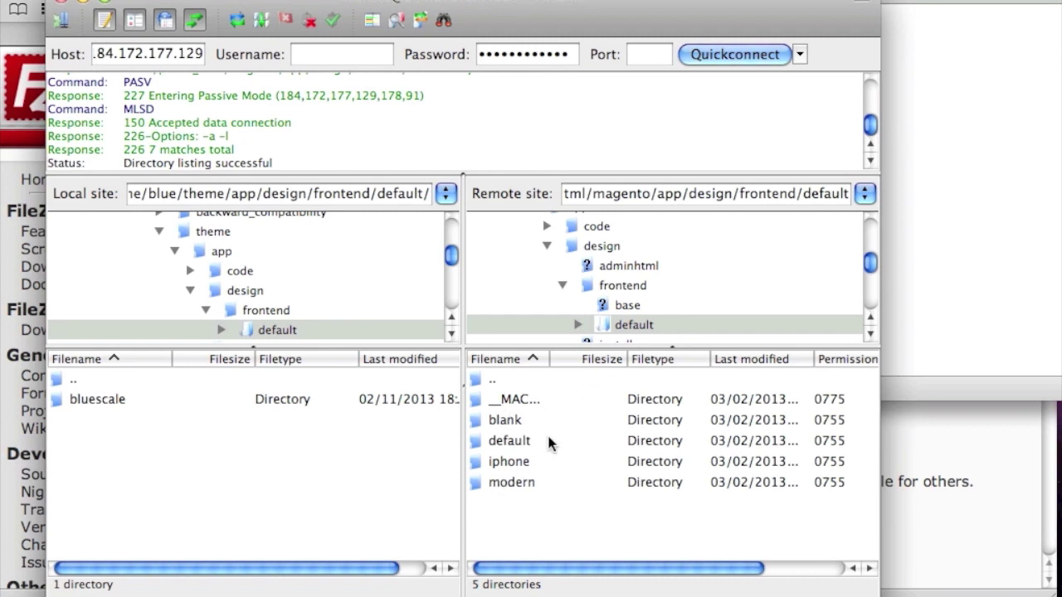
{"action": "left_click", "coordinate": [670, 325]}
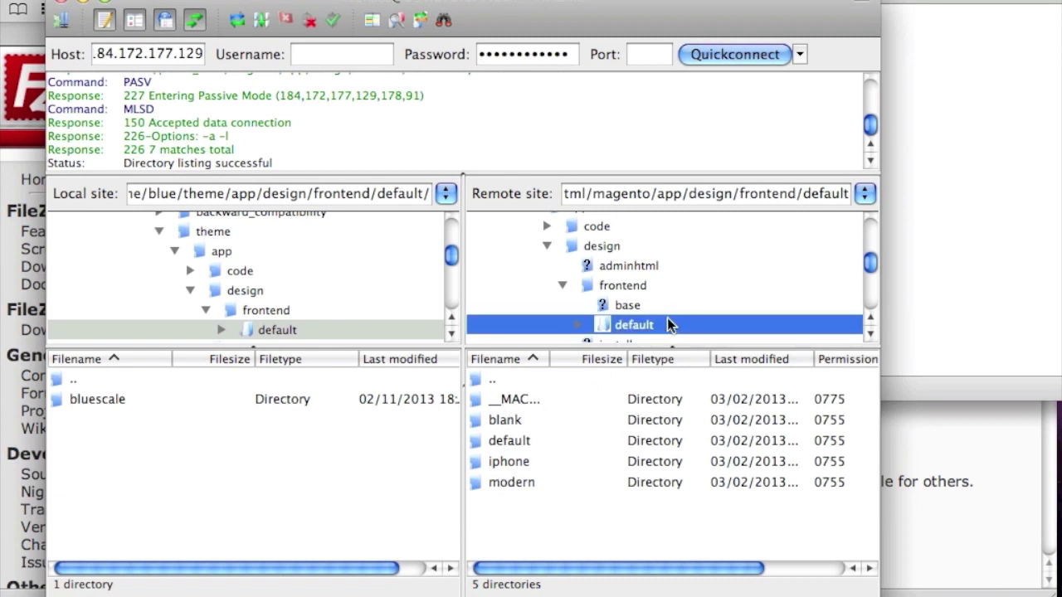
- Upload the local bluescale folder from app/design/frontend/default into the remote magento/app/design/frontend/default folder
{"action": "left_click", "coordinate": [101, 396]}
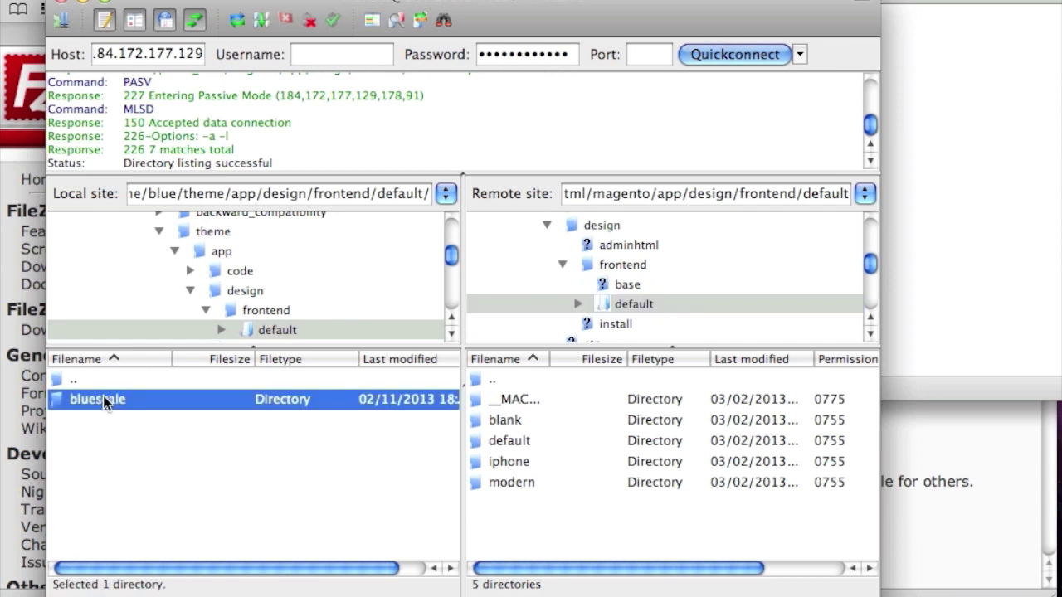
{"action": "left_click", "coordinate": [670, 305]}
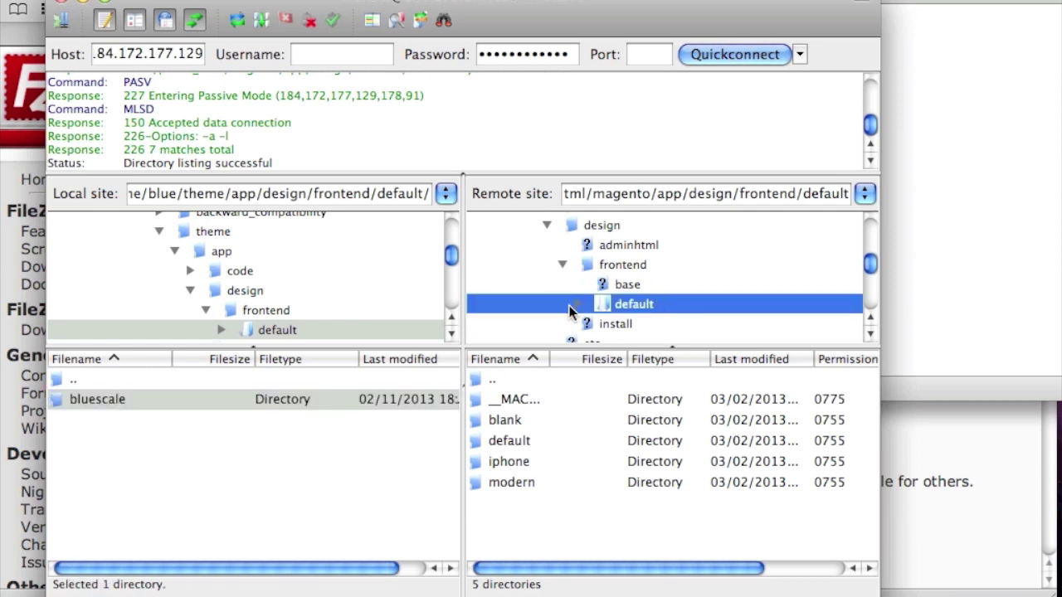
{"action": "left_click", "coordinate": [143, 402]}
{"action": "left_click", "coordinate": [218, 396]}
{"action": "right_click", "coordinate": [181, 401]}
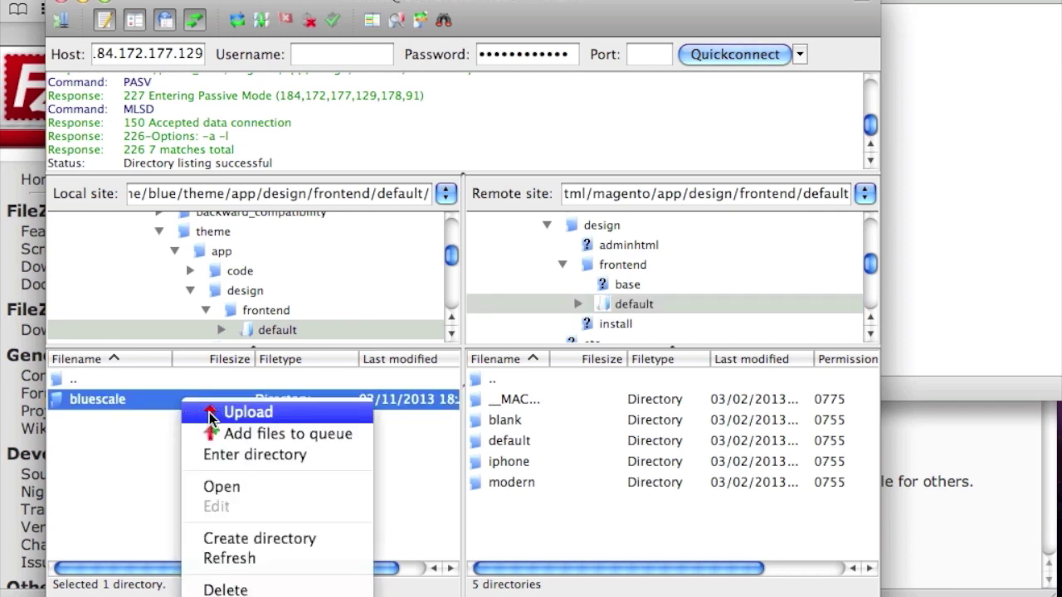
{"action": "left_click", "coordinate": [209, 412]}
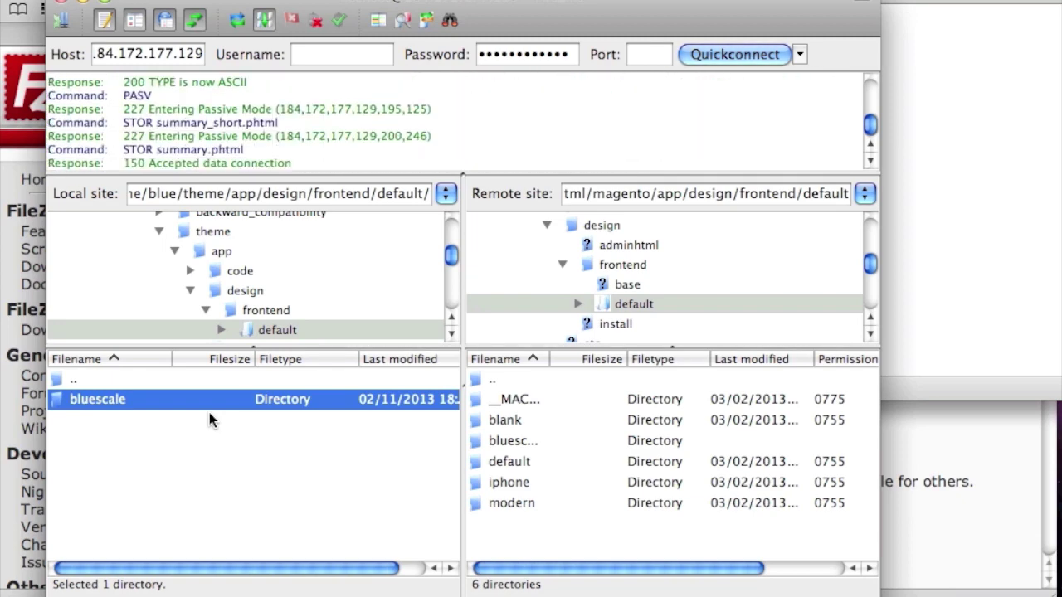
- Collapse the design folders on both sides and open the local and remote app/etc folders
{"action": "scroll", "coordinate": [178, 262], "scroll_direction": "down", "scroll_amount": 1}
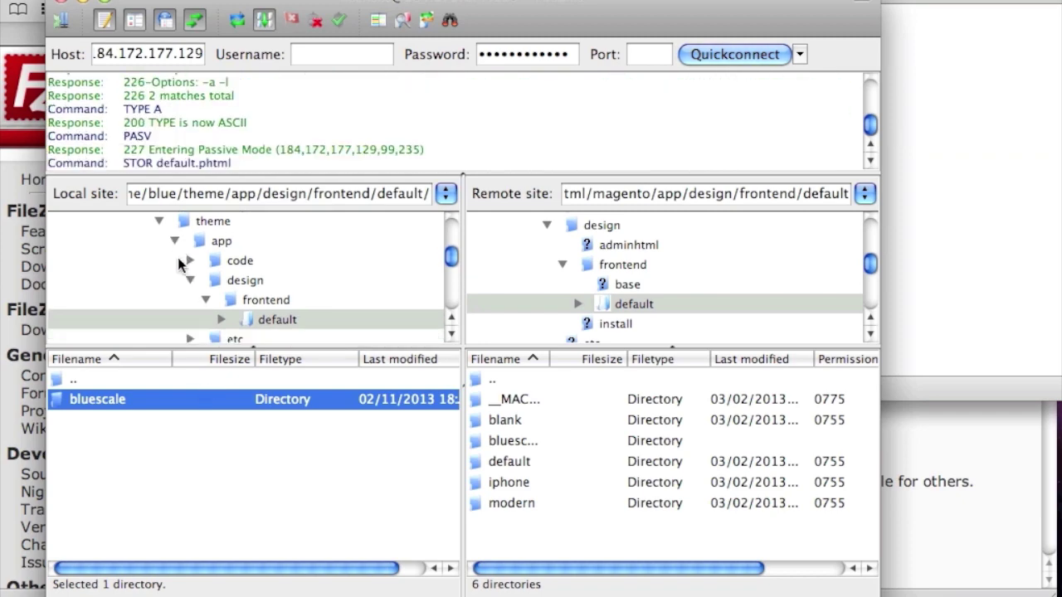
{"action": "scroll", "coordinate": [180, 264], "scroll_direction": "down", "scroll_amount": 1}
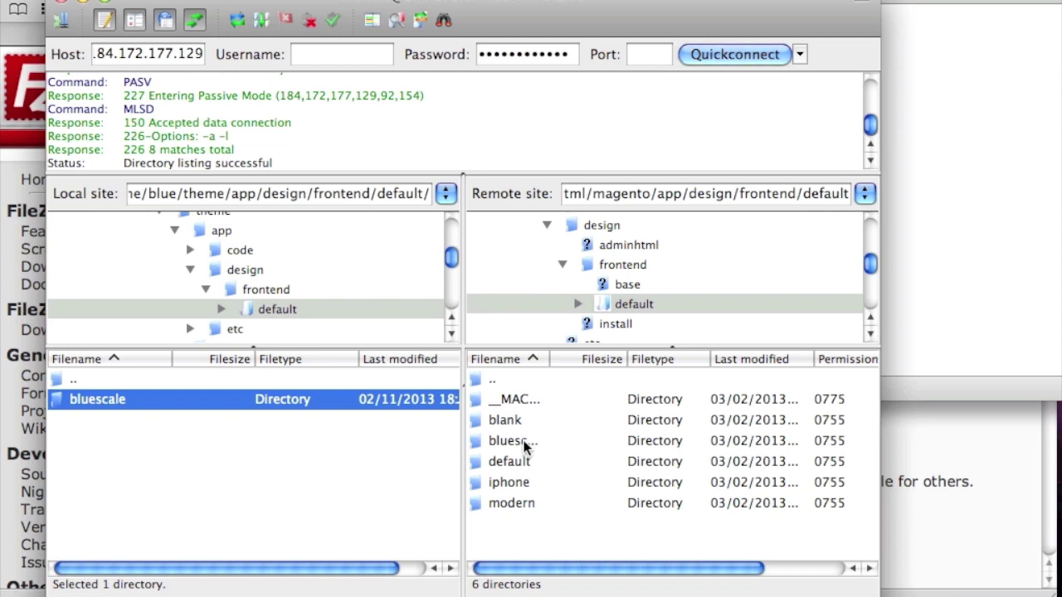
{"action": "left_click", "coordinate": [190, 270]}
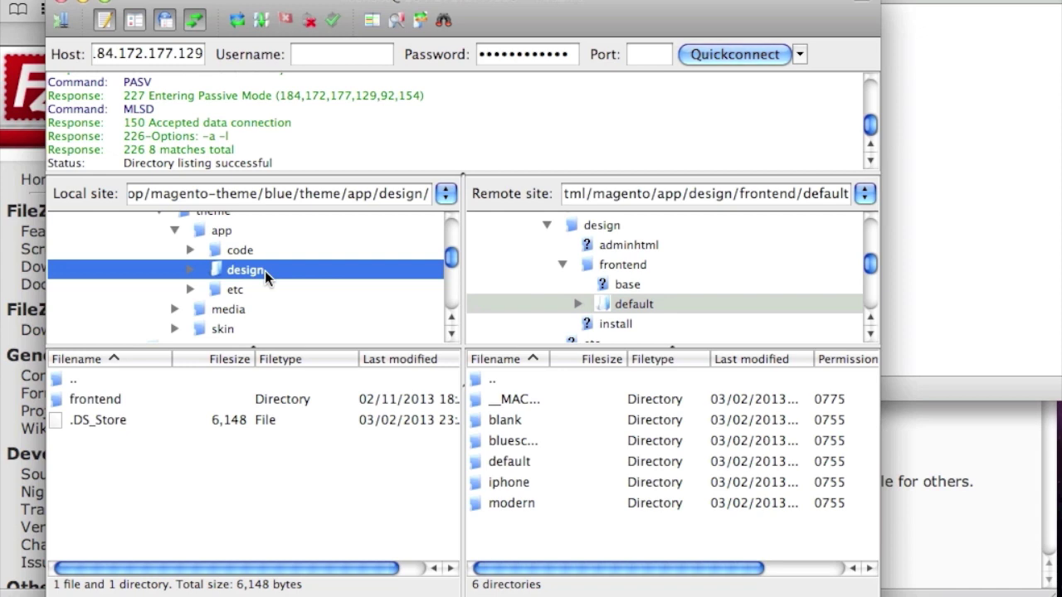
{"action": "left_click", "coordinate": [513, 441]}
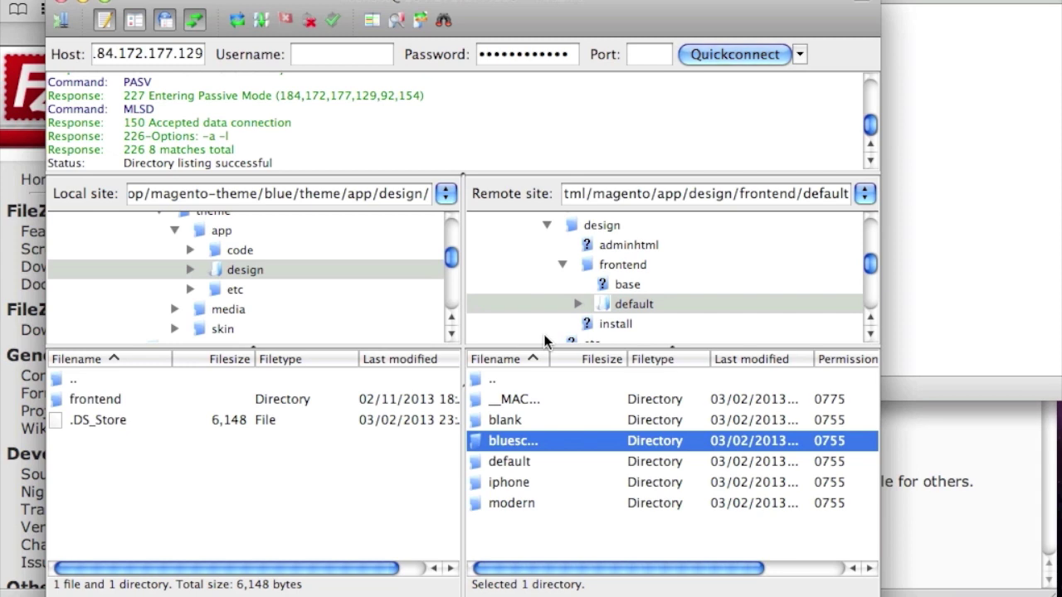
{"action": "left_click", "coordinate": [232, 291]}
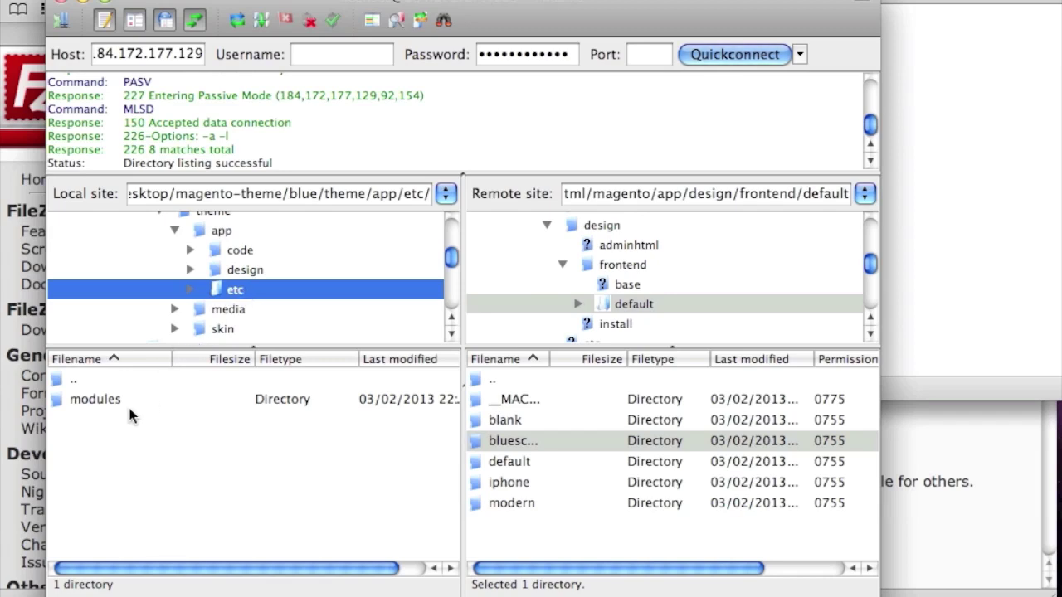
{"action": "left_click", "coordinate": [564, 265]}
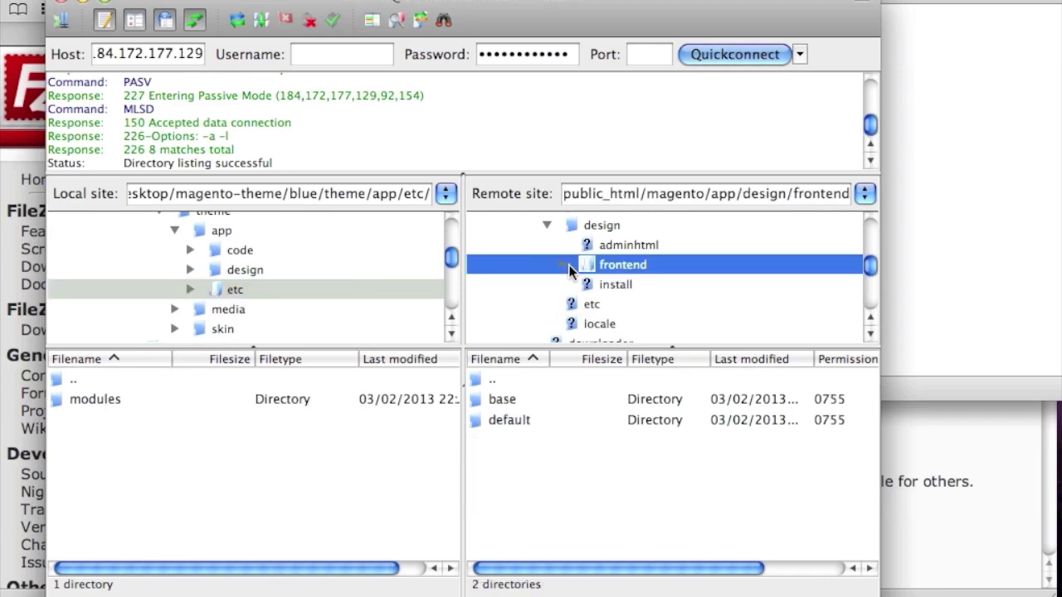
{"action": "left_click", "coordinate": [549, 246]}
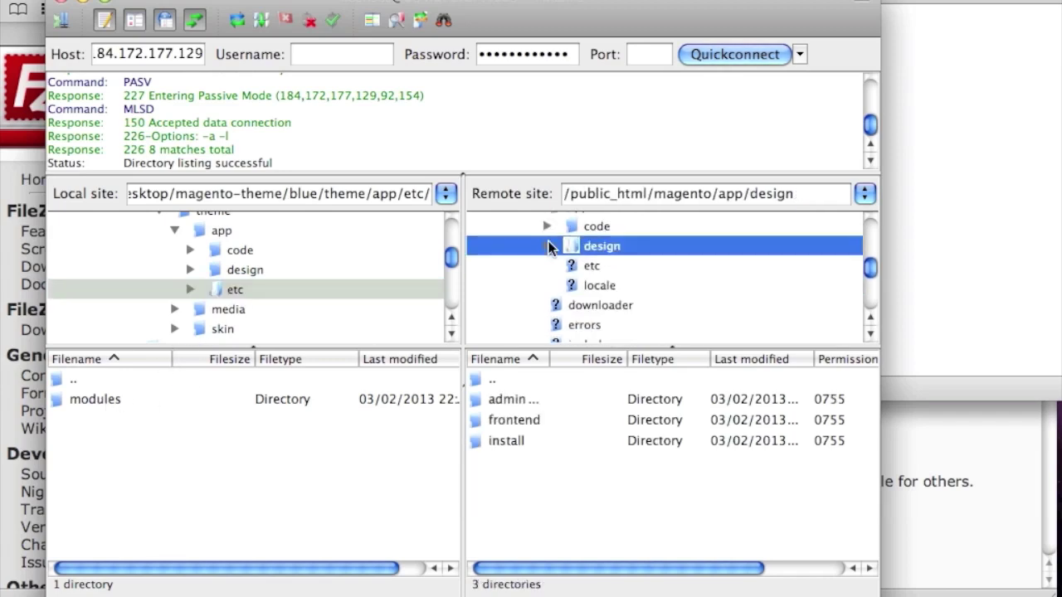
{"action": "left_click", "coordinate": [592, 267]}
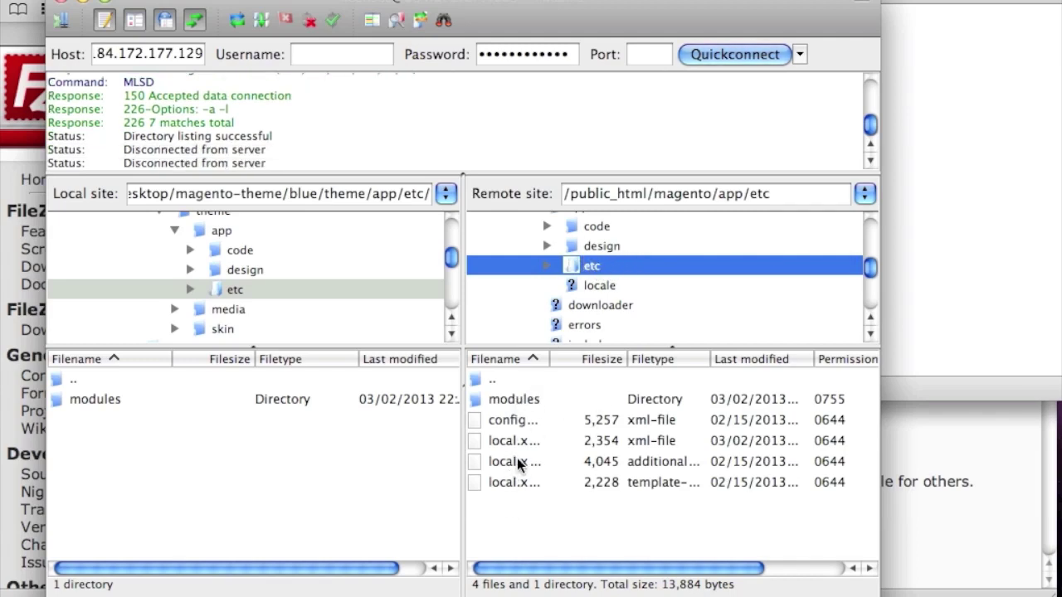
- Open the modules folder inside app/etc on both the local and remote sides
{"action": "left_click", "coordinate": [111, 399]}
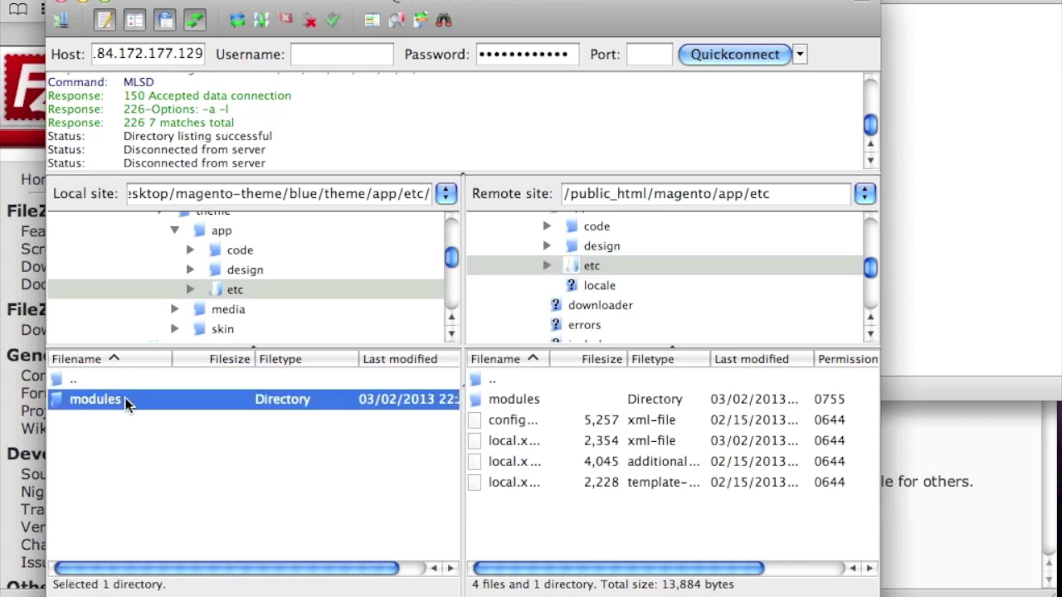
{"action": "left_click", "coordinate": [130, 402]}
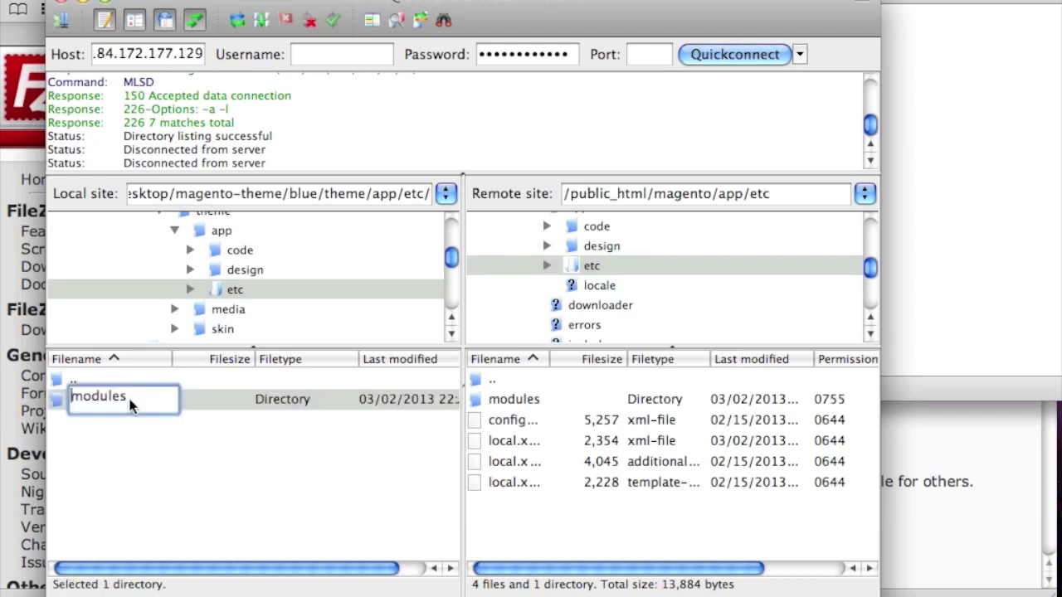
{"action": "double_click", "coordinate": [191, 398]}
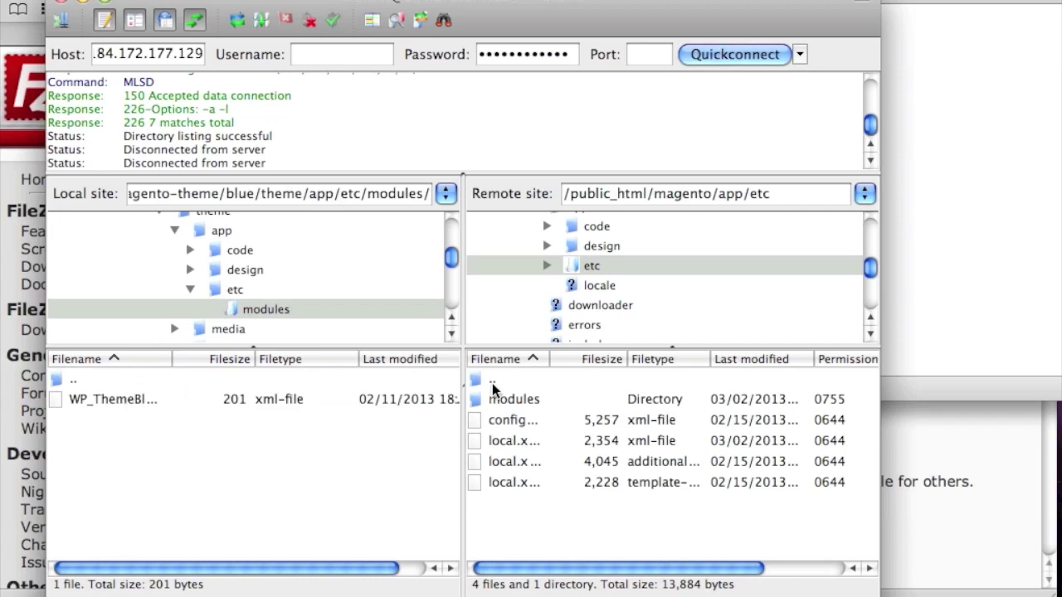
{"action": "double_click", "coordinate": [516, 399]}
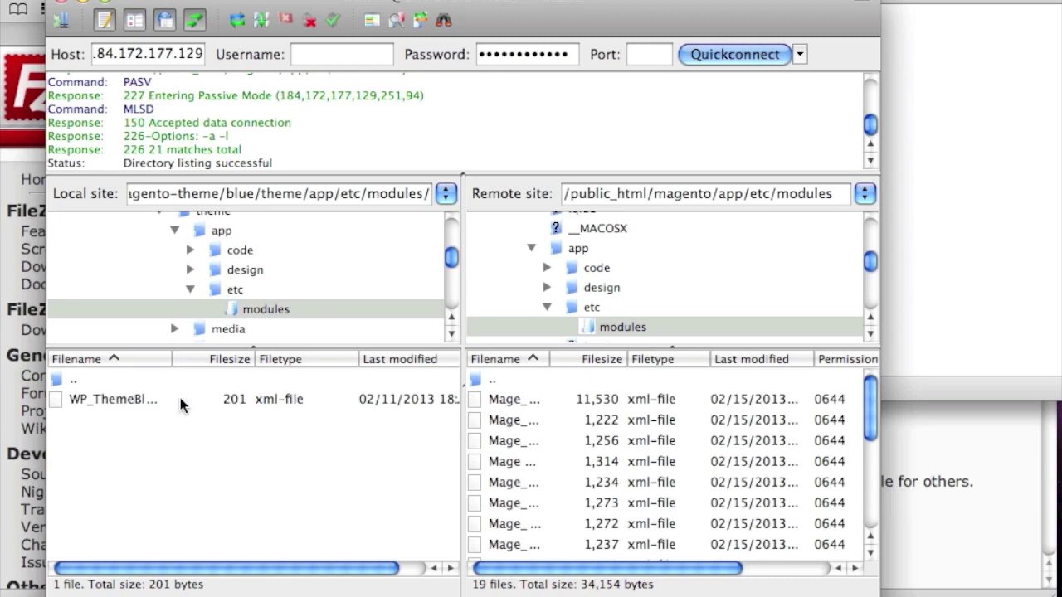
{"action": "left_click", "coordinate": [481, 378]}
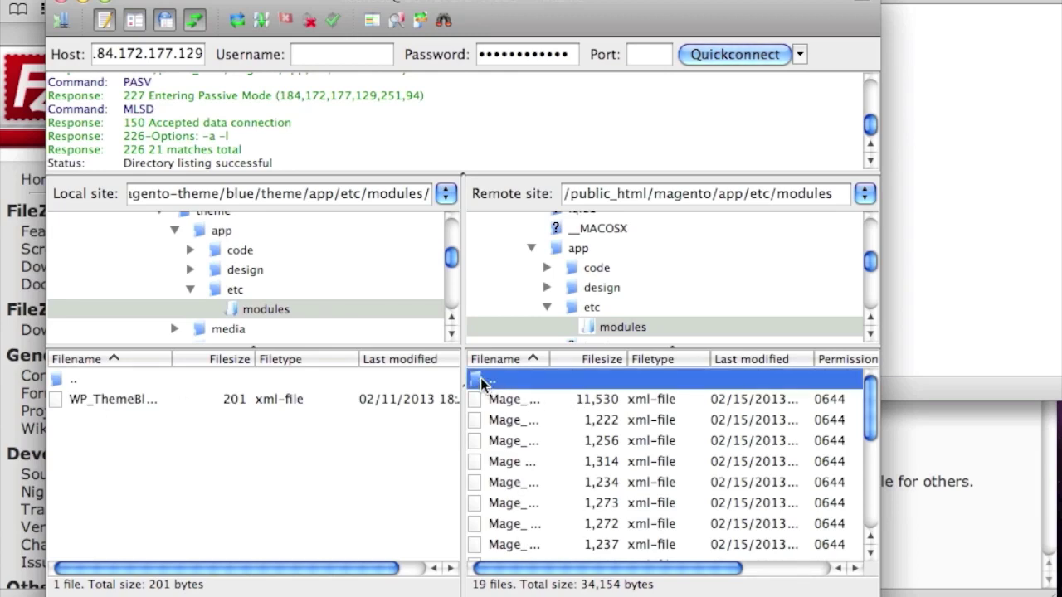
- Upload the theme's local WP_ThemeBl... XML file into the remote app/etc/modules folder and select the uploaded copy in the remote listing
{"action": "left_click", "coordinate": [97, 400]}
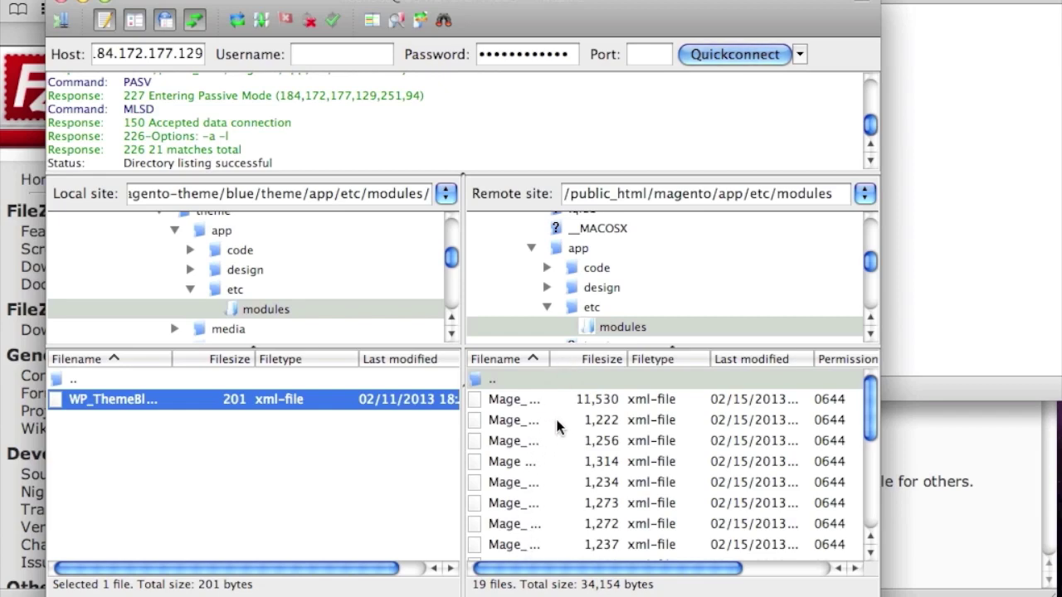
{"action": "scroll", "coordinate": [557, 426], "scroll_direction": "down", "scroll_amount": 5}
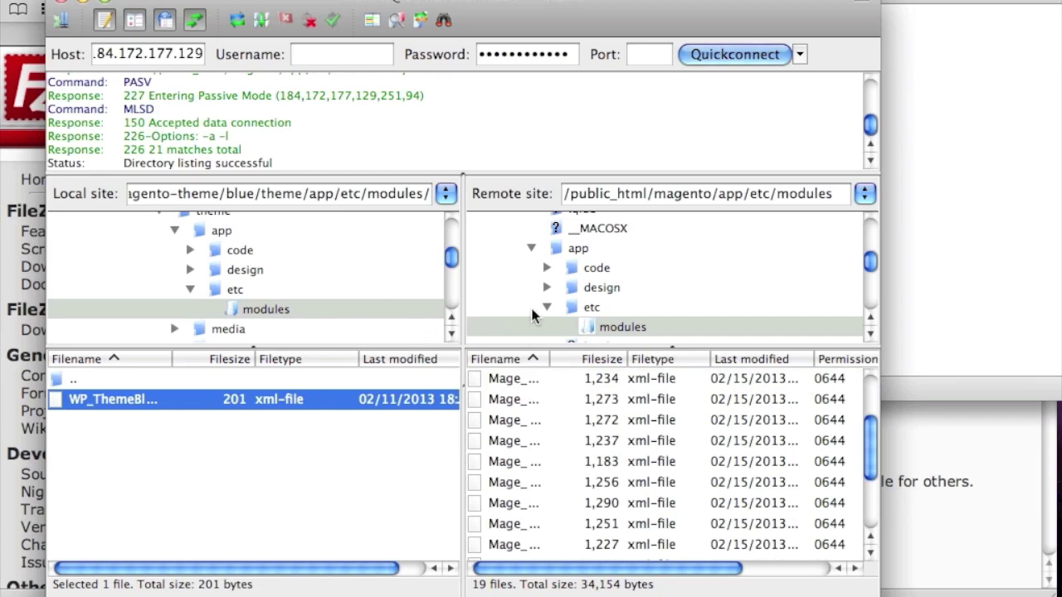
{"action": "right_click", "coordinate": [133, 396]}
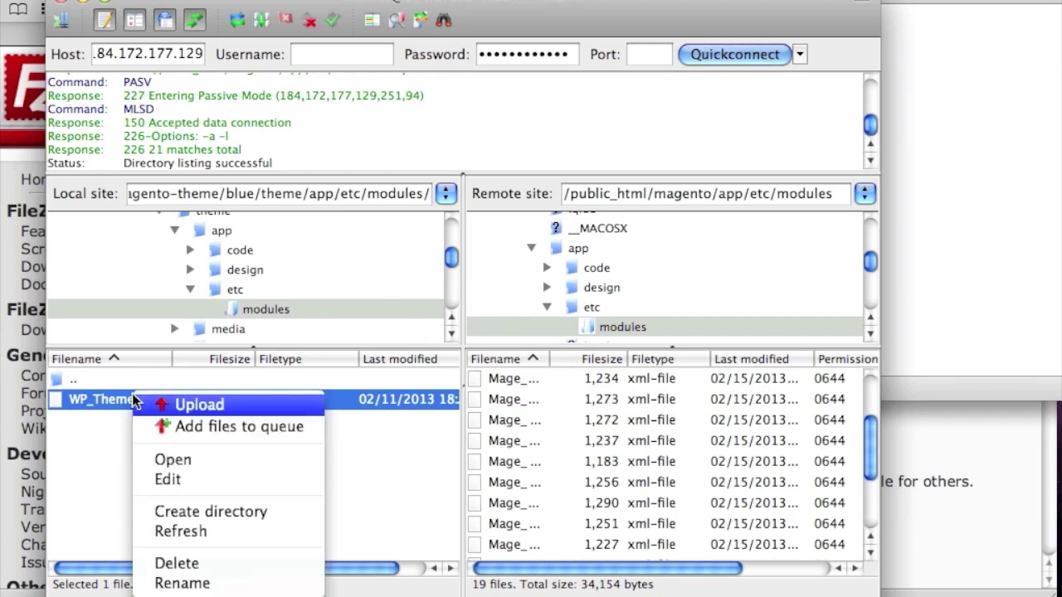
{"action": "left_click", "coordinate": [870, 446]}
{"action": "scroll", "coordinate": [848, 385], "scroll_direction": "up", "scroll_amount": 5}
{"action": "left_click", "coordinate": [544, 399]}
{"action": "left_click", "coordinate": [501, 378]}
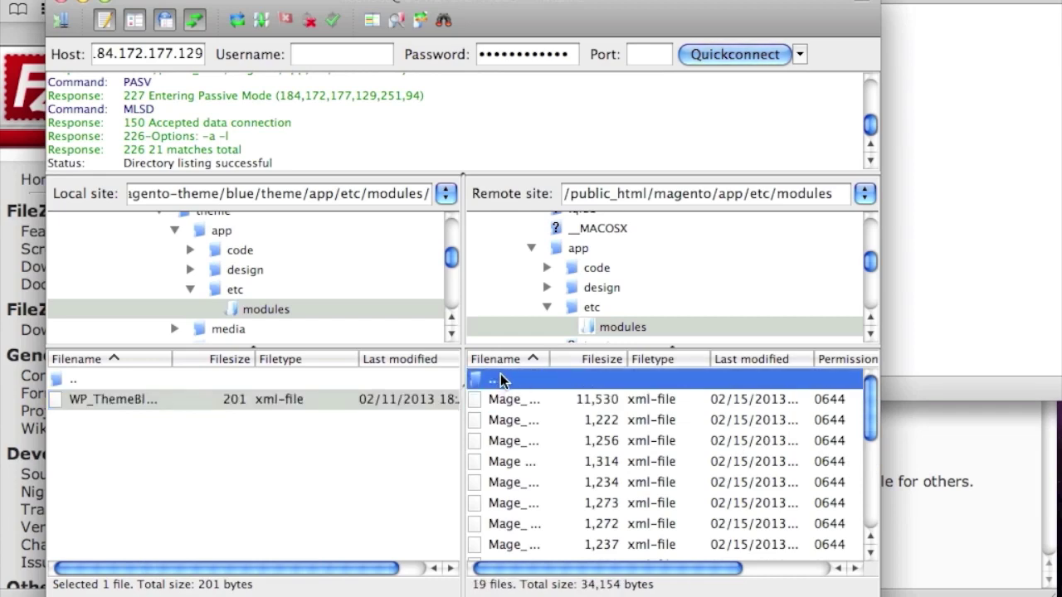
{"action": "left_click", "coordinate": [155, 404]}
{"action": "left_click", "coordinate": [212, 407]}
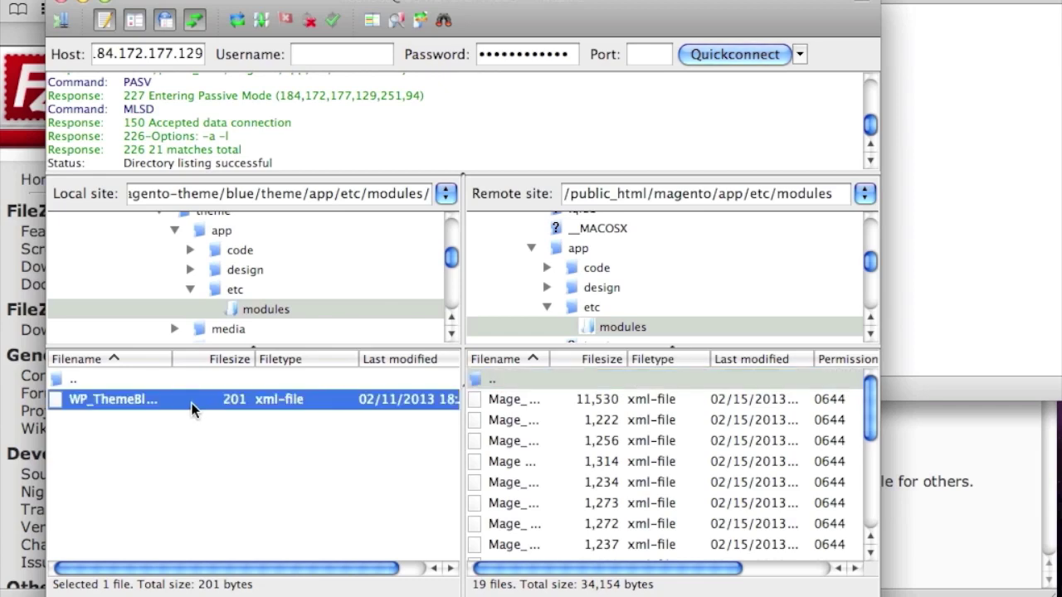
{"action": "right_click", "coordinate": [194, 408]}
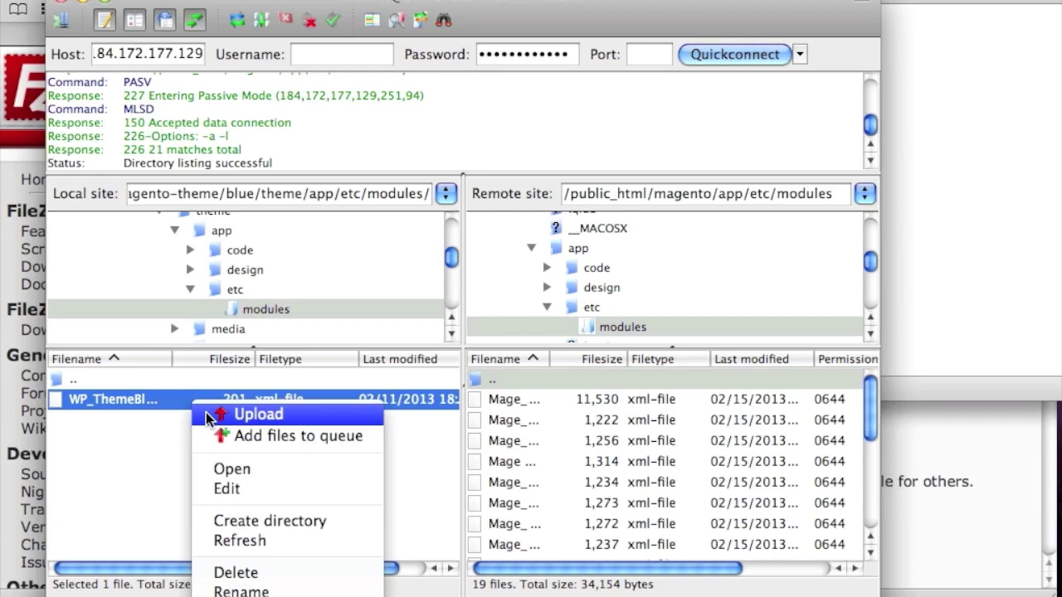
{"action": "left_click", "coordinate": [207, 418]}
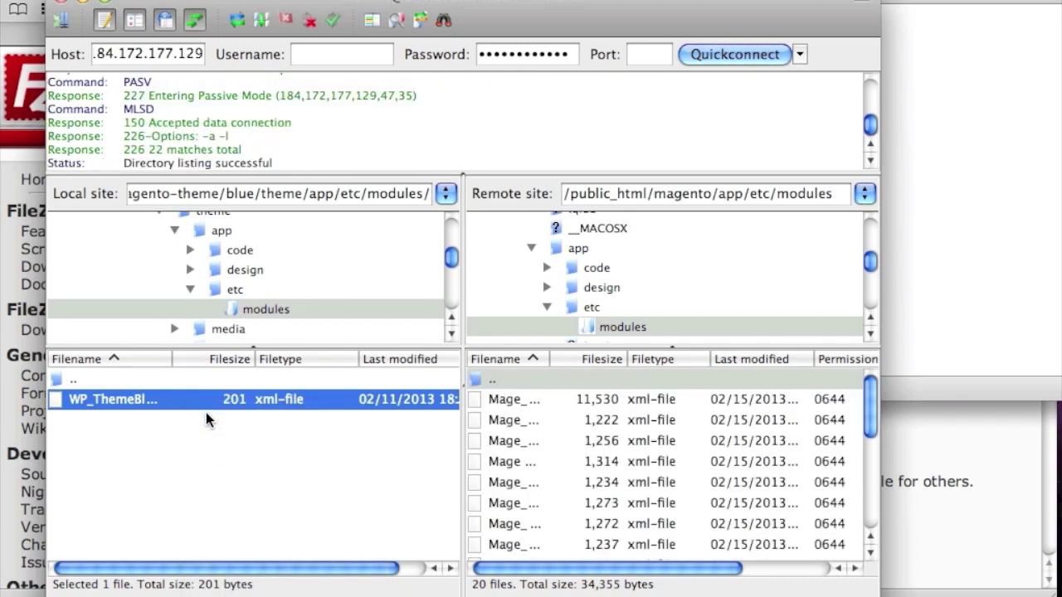
{"action": "scroll", "coordinate": [658, 476], "scroll_direction": "down", "scroll_amount": 2}
{"action": "scroll", "coordinate": [658, 481], "scroll_direction": "down", "scroll_amount": 3}
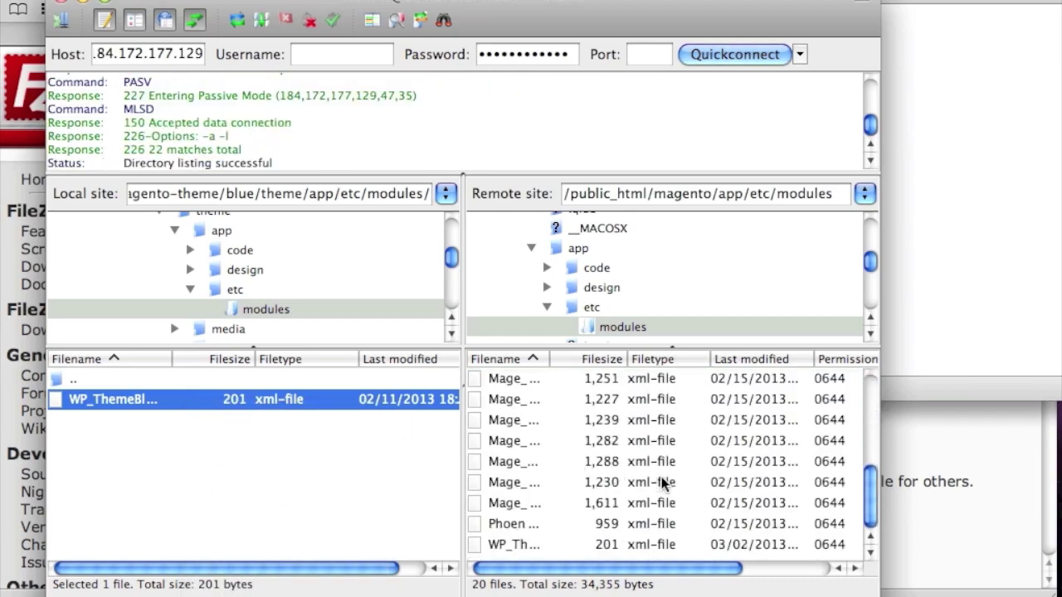
{"action": "left_click", "coordinate": [506, 544]}
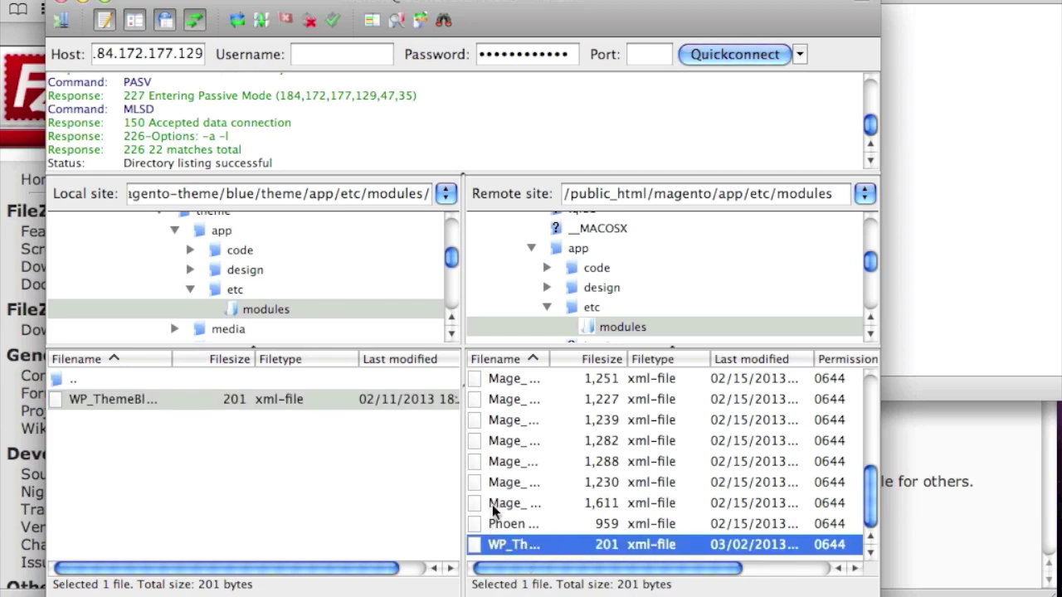
- Open the theme's local media folder, review its contents in Finder and return to FileZilla
{"action": "left_click", "coordinate": [191, 291]}
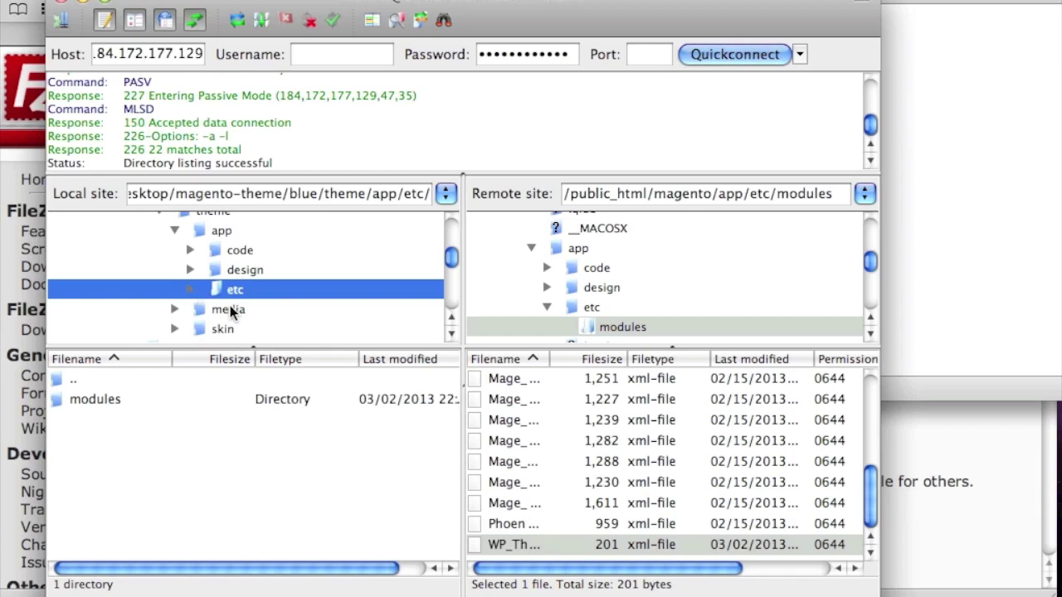
{"action": "left_click", "coordinate": [229, 307]}
{"action": "left_click", "coordinate": [959, 238]}
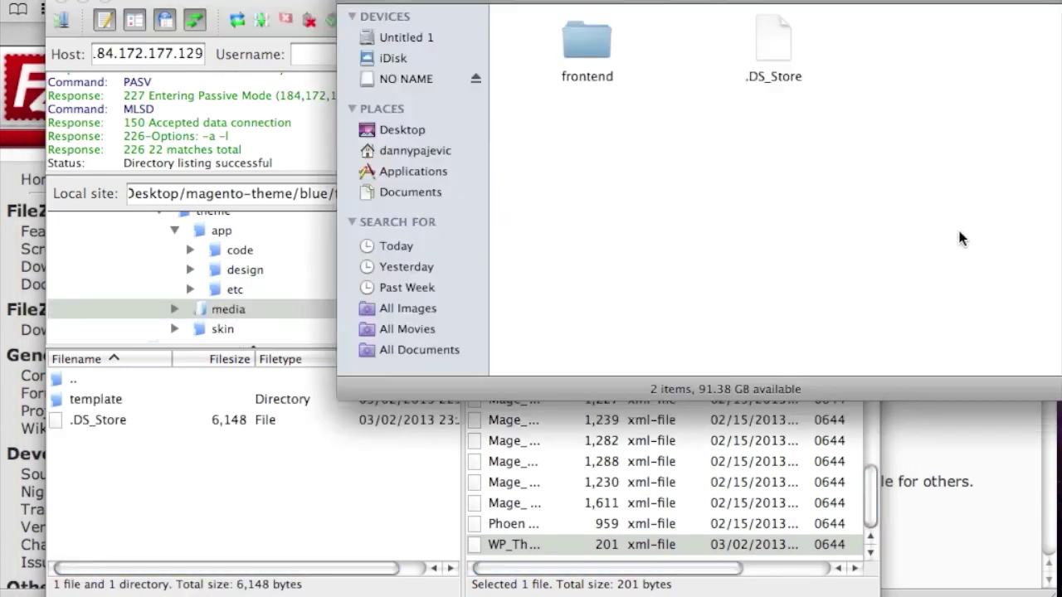
{"action": "double_click", "coordinate": [574, 39]}
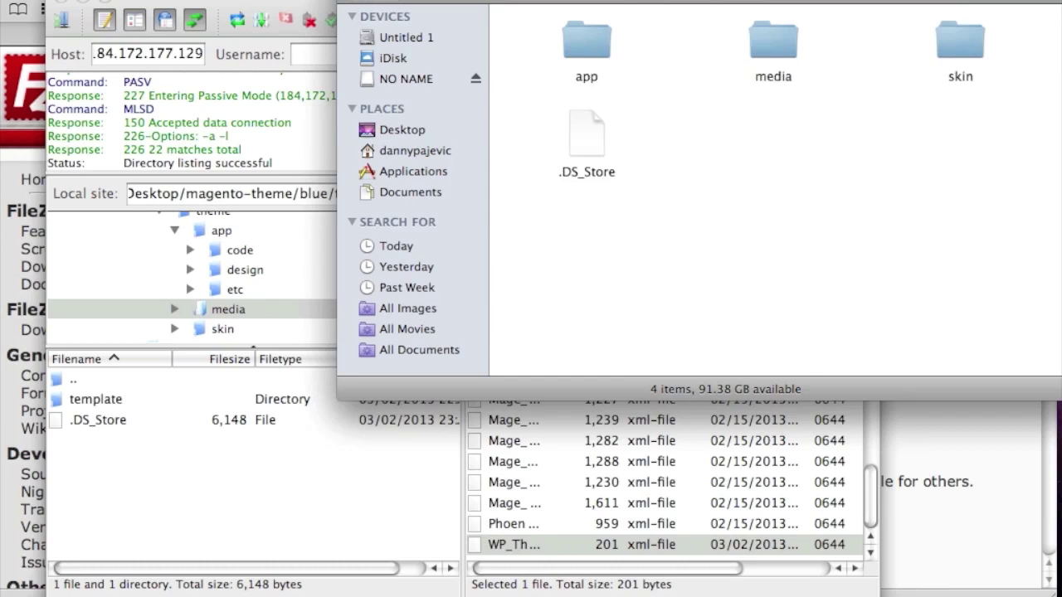
{"action": "double_click", "coordinate": [775, 39]}
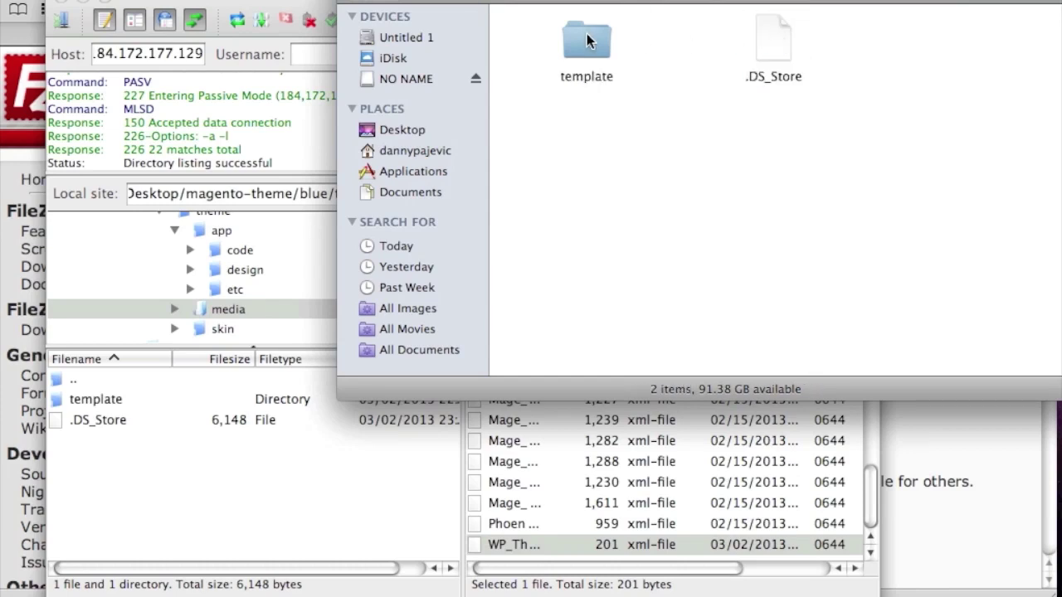
{"action": "left_click", "coordinate": [363, 3]}
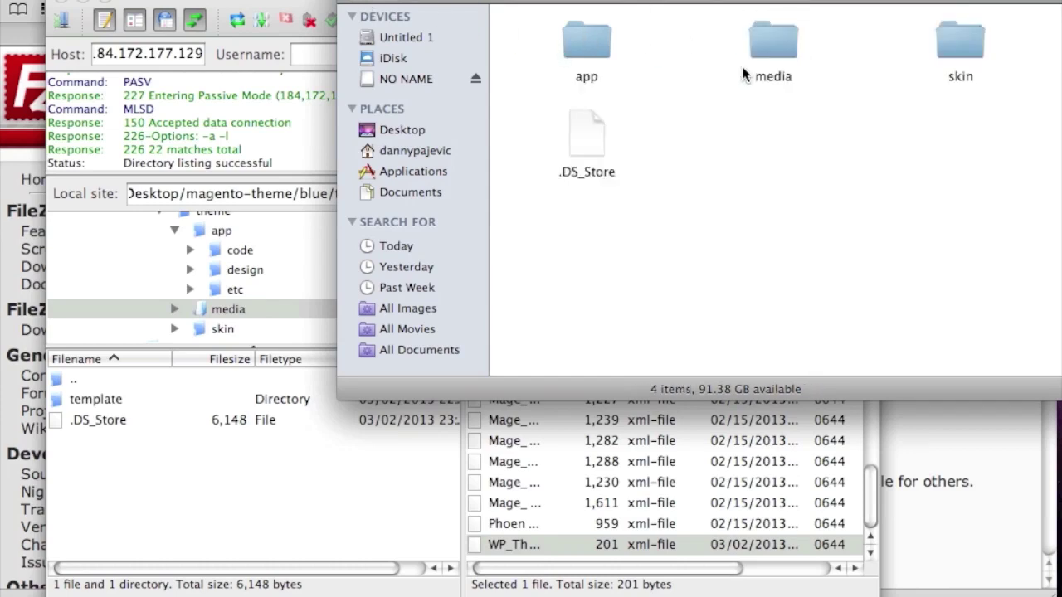
{"action": "left_click", "coordinate": [126, 416]}
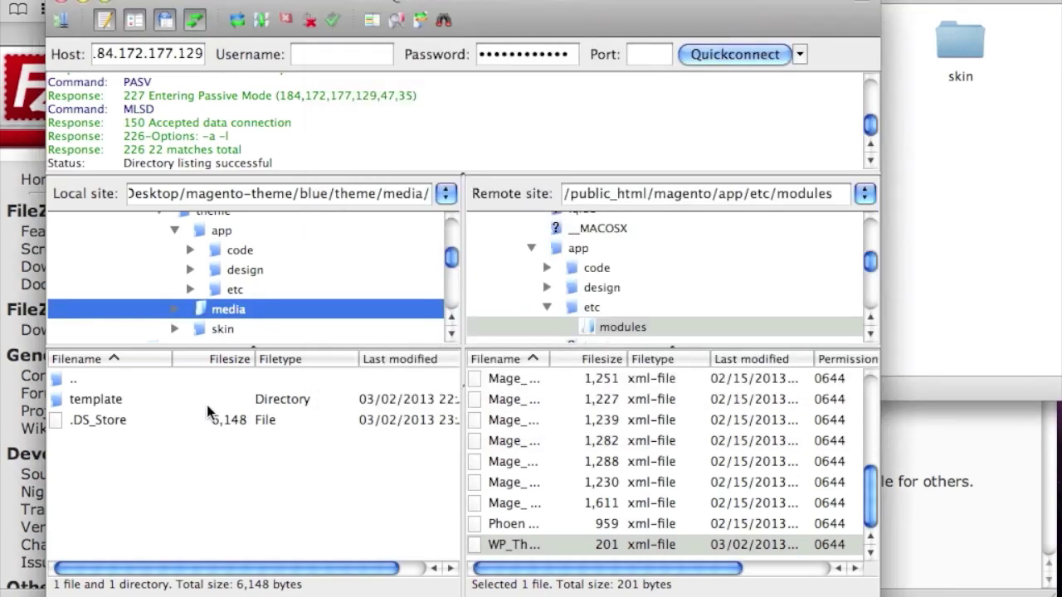
- Collapse the remote app folder and open the remote magento/media folder
{"action": "left_click", "coordinate": [531, 248]}
{"action": "scroll", "coordinate": [591, 293], "scroll_direction": "down", "scroll_amount": 3}
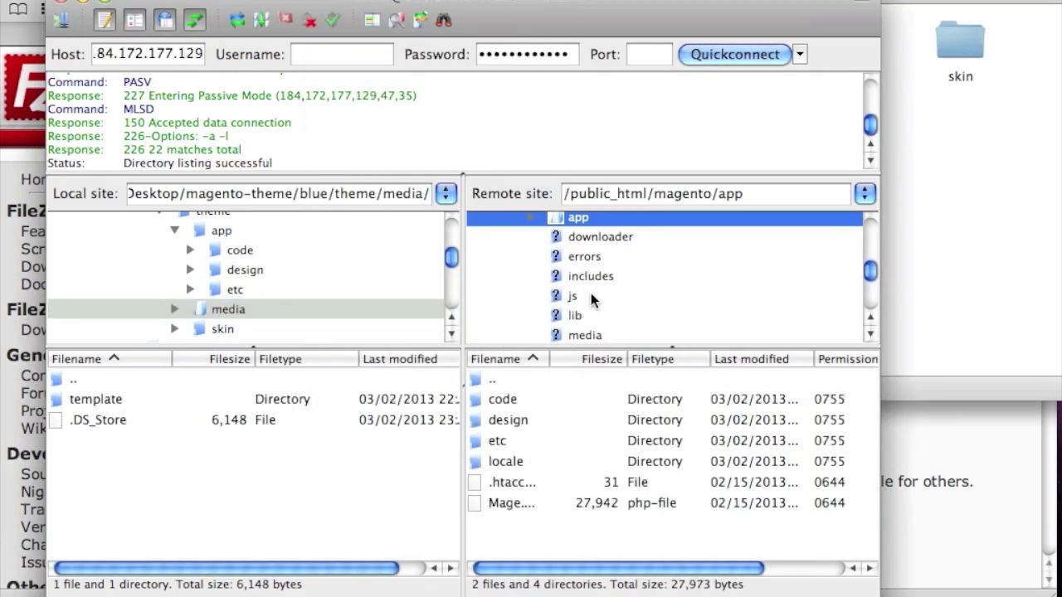
{"action": "left_click", "coordinate": [581, 305]}
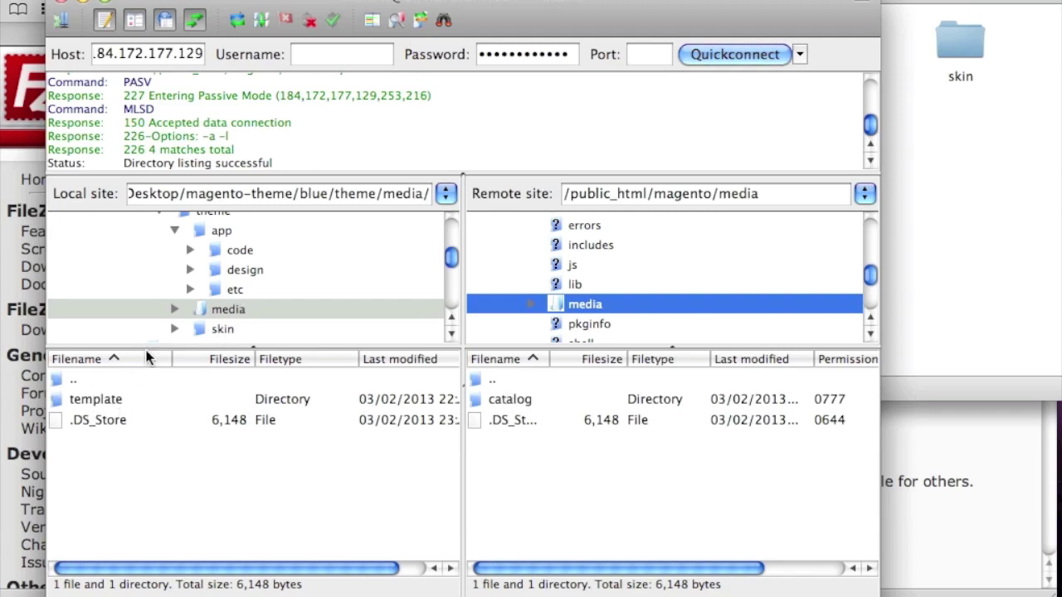
- Upload the theme's local template folder into the remote media folder
{"action": "left_click", "coordinate": [94, 399]}
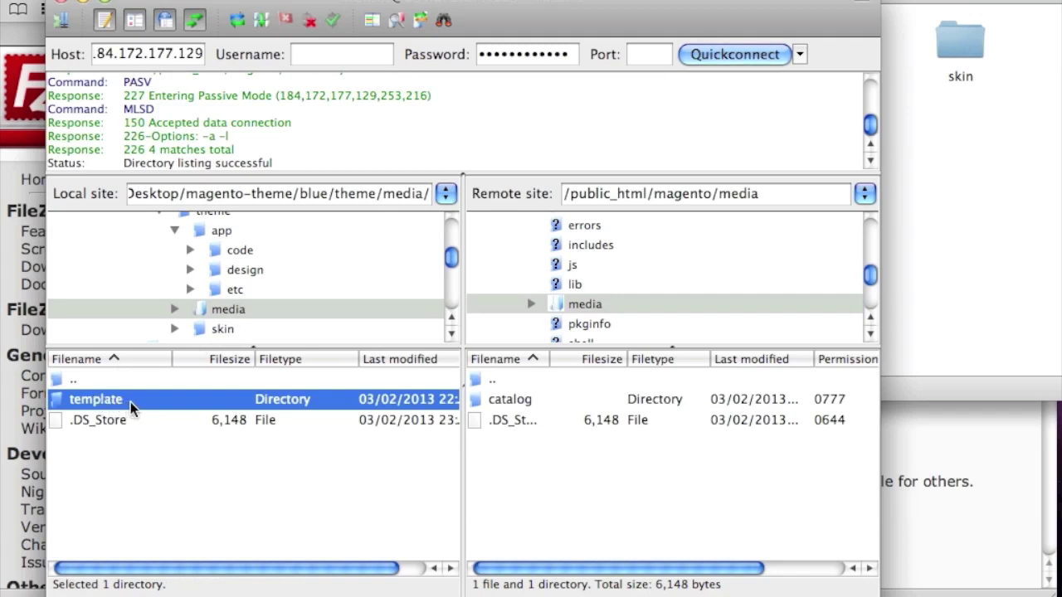
{"action": "left_click", "coordinate": [493, 381]}
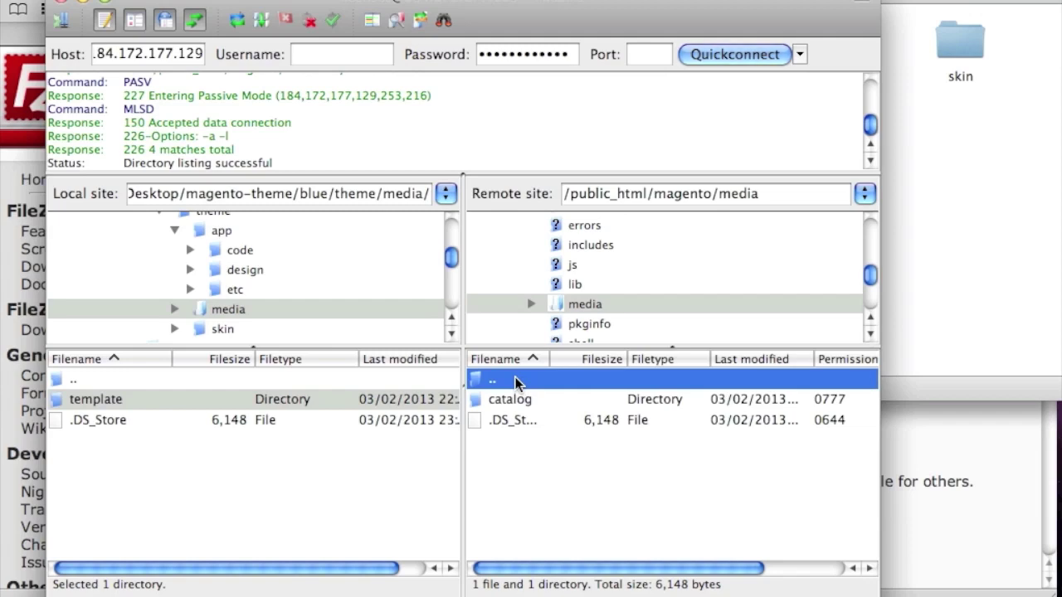
{"action": "left_click", "coordinate": [140, 401]}
{"action": "left_click", "coordinate": [220, 404]}
{"action": "right_click", "coordinate": [176, 399]}
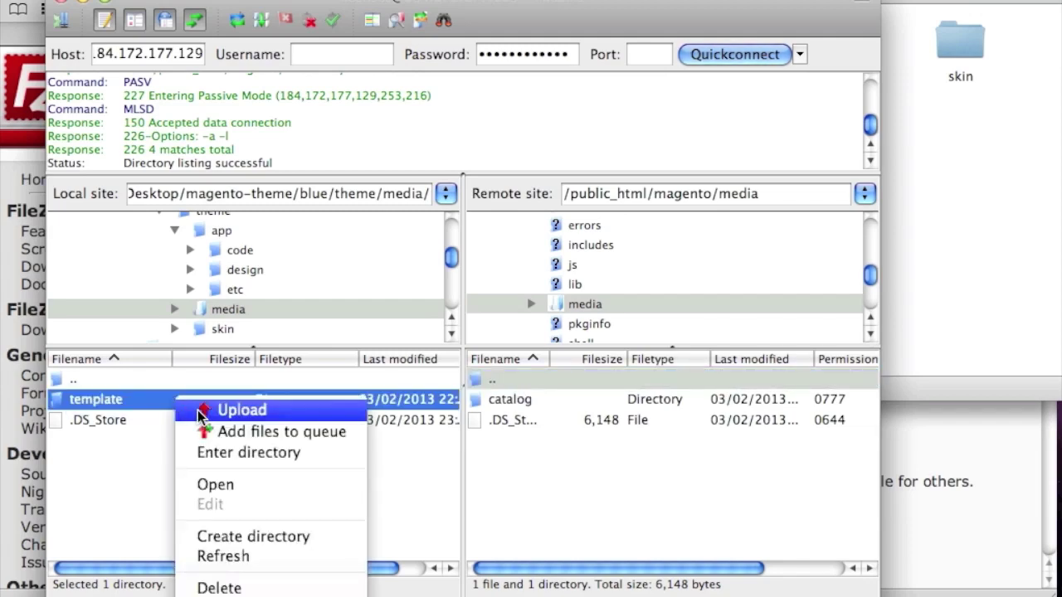
{"action": "left_click", "coordinate": [197, 410]}
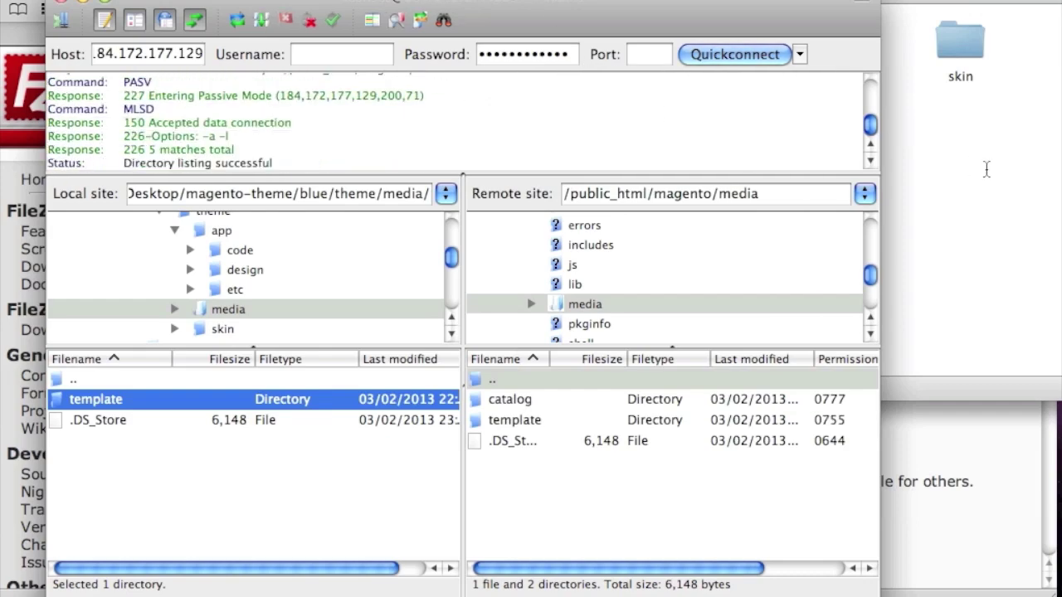
- Check the theme's skin folder in Finder, and open the local skin folder in FileZilla
{"action": "left_click", "coordinate": [968, 124]}
{"action": "left_click", "coordinate": [959, 52]}
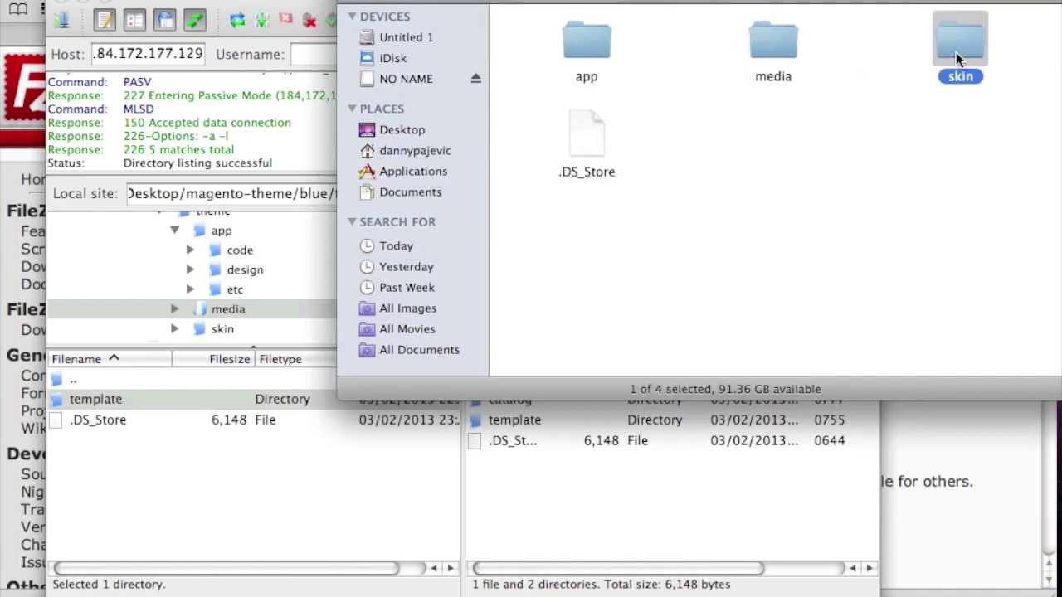
{"action": "left_click", "coordinate": [211, 474]}
{"action": "scroll", "coordinate": [217, 307], "scroll_direction": "down", "scroll_amount": 2}
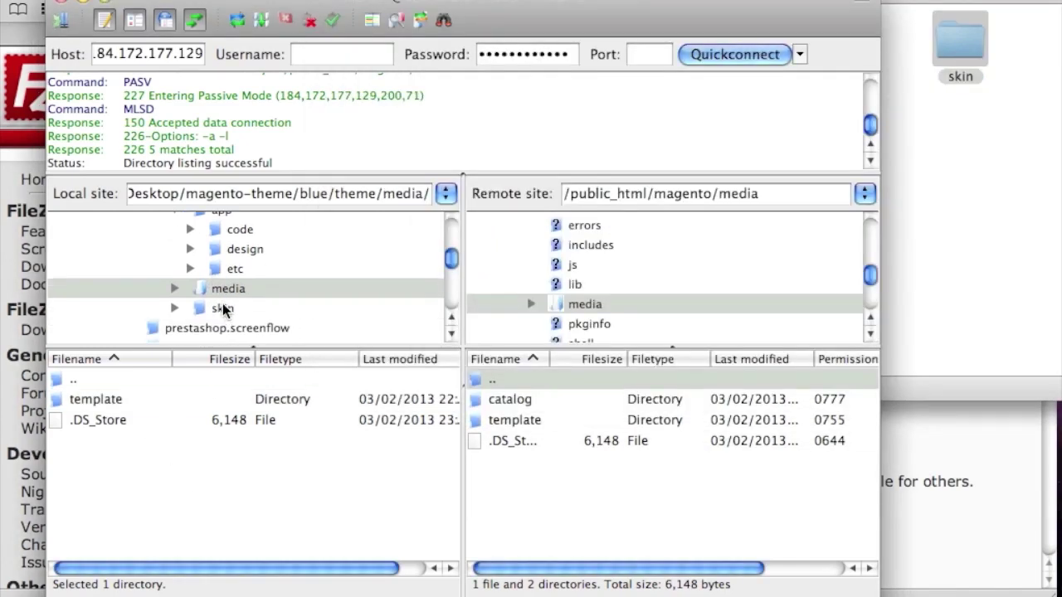
{"action": "scroll", "coordinate": [217, 307], "scroll_direction": "up", "scroll_amount": 2}
{"action": "scroll", "coordinate": [247, 325], "scroll_direction": "down", "scroll_amount": 1}
{"action": "left_click", "coordinate": [223, 321]}
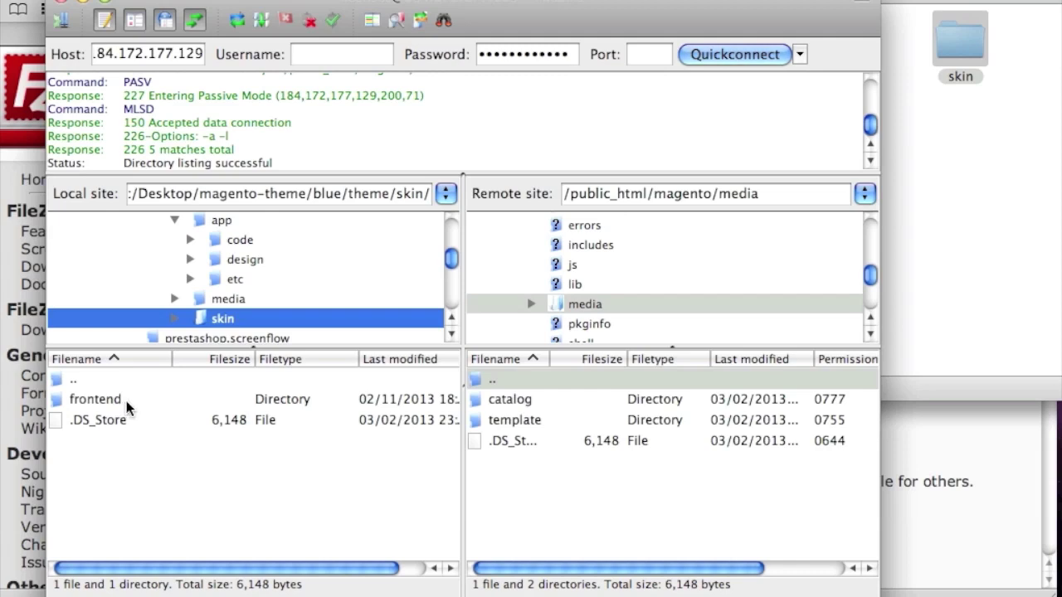
- Open the magento/skin folder on the remote server
{"action": "scroll", "coordinate": [621, 299], "scroll_direction": "up", "scroll_amount": 1}
{"action": "scroll", "coordinate": [624, 299], "scroll_direction": "down", "scroll_amount": 2}
{"action": "scroll", "coordinate": [624, 300], "scroll_direction": "down", "scroll_amount": 3}
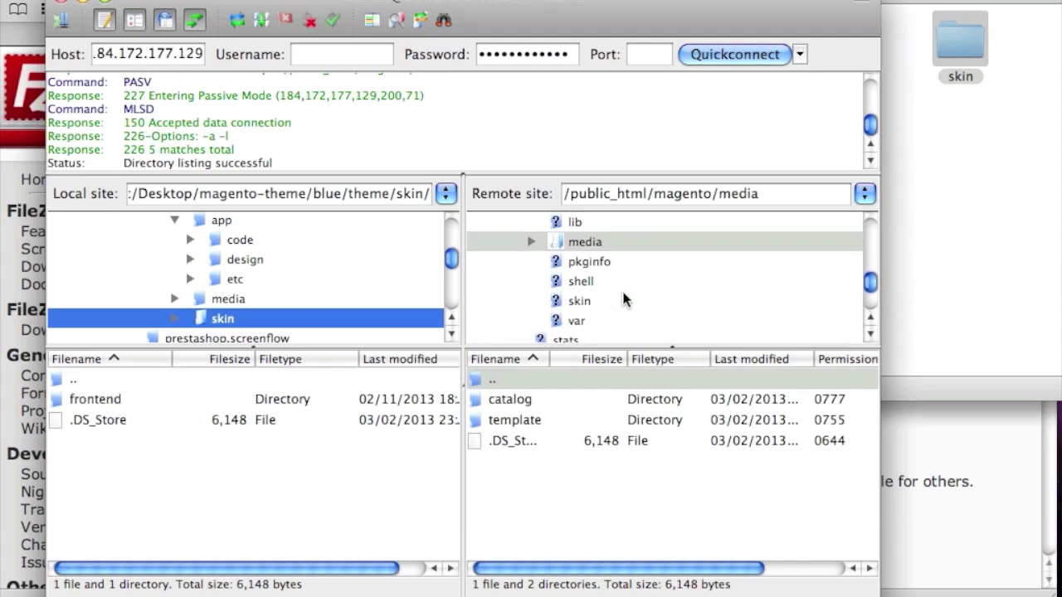
{"action": "left_click", "coordinate": [581, 291]}
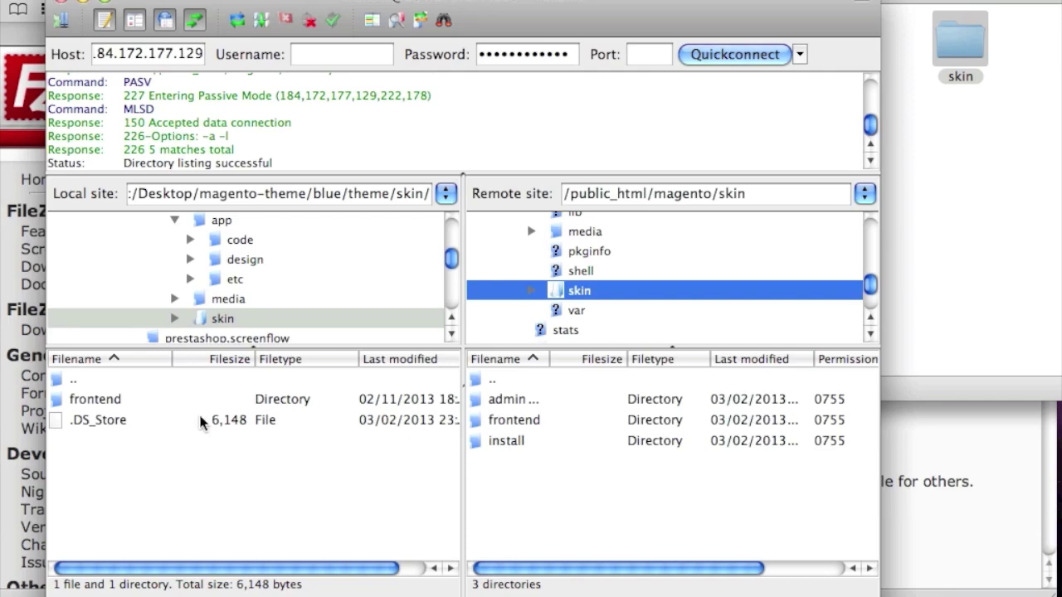
- Open the frontend/default folder inside skin on both the local and remote sides
{"action": "left_click", "coordinate": [112, 400]}
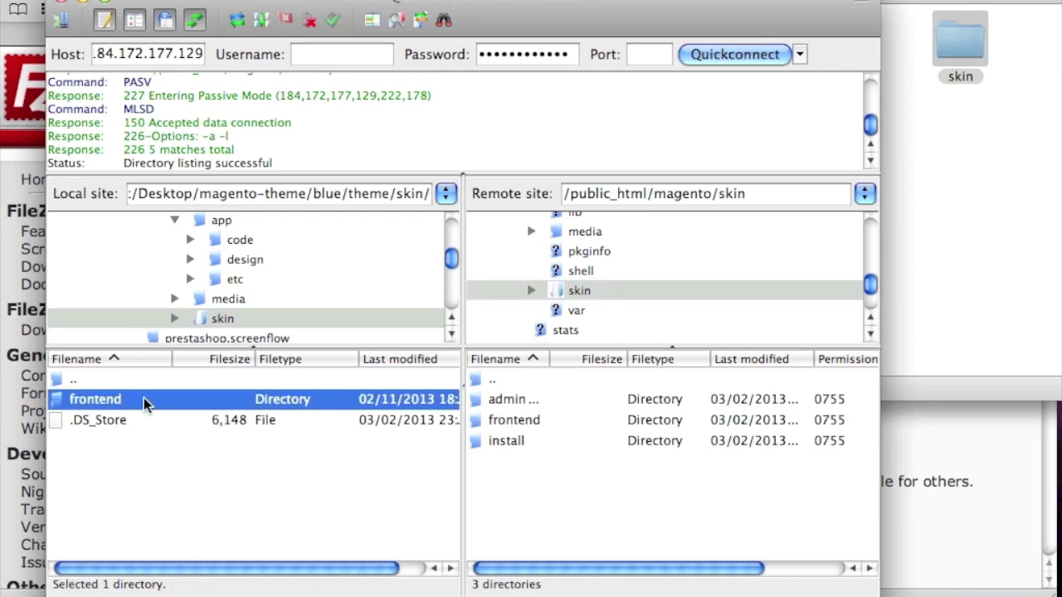
{"action": "double_click", "coordinate": [143, 399]}
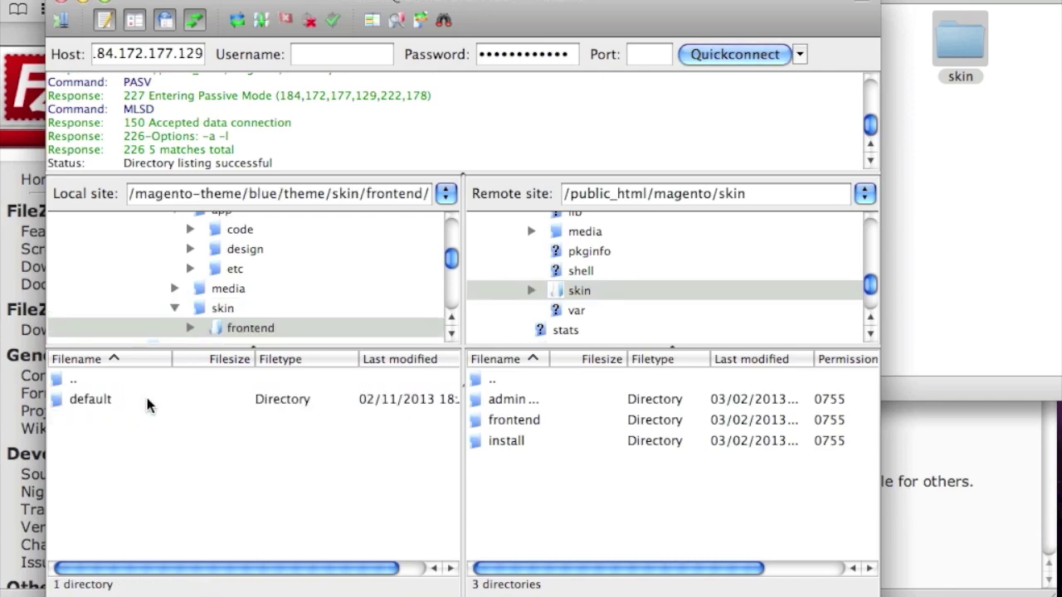
{"action": "double_click", "coordinate": [531, 423]}
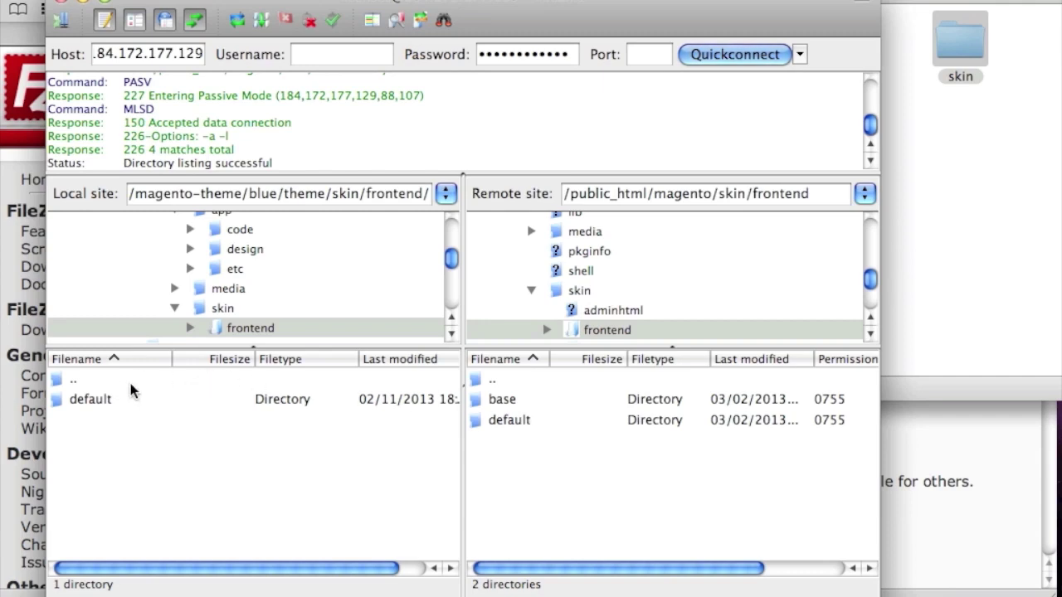
{"action": "double_click", "coordinate": [514, 421]}
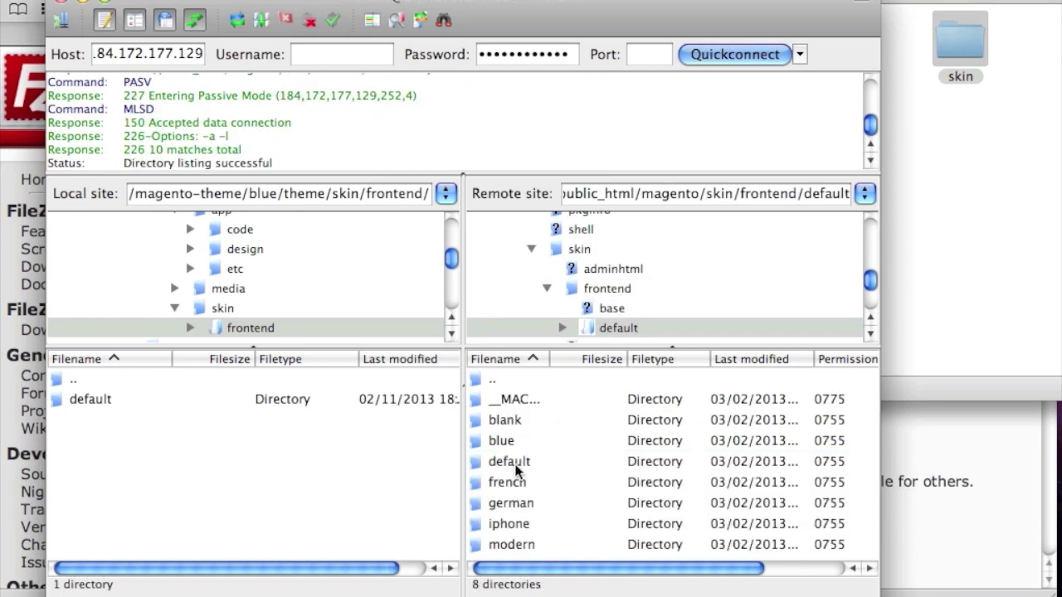
{"action": "double_click", "coordinate": [89, 398]}
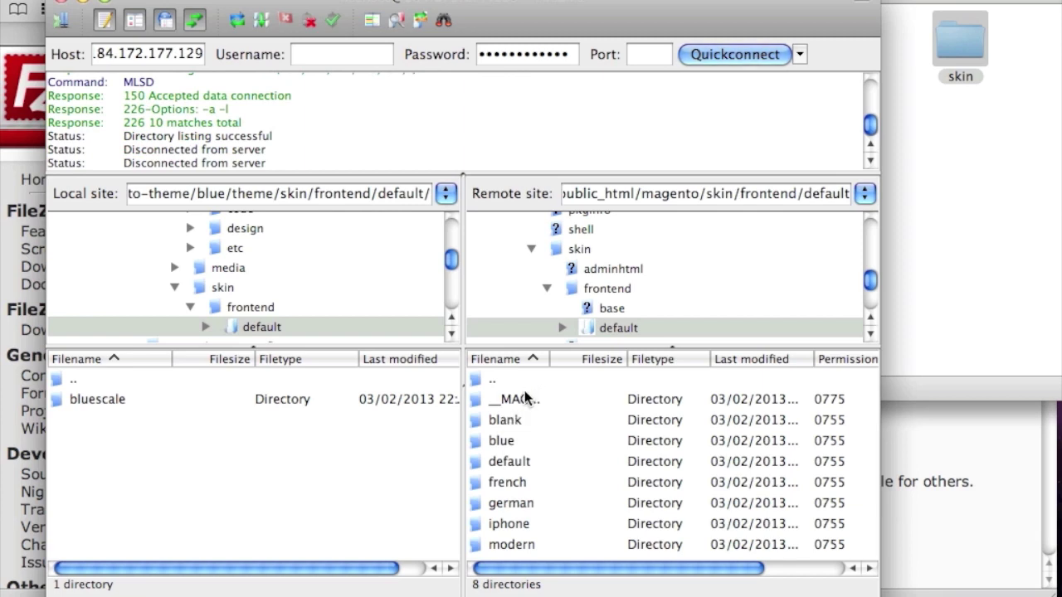
- Upload the local bluescale folder into the remote skin/frontend/default folder
{"action": "left_click", "coordinate": [477, 382]}
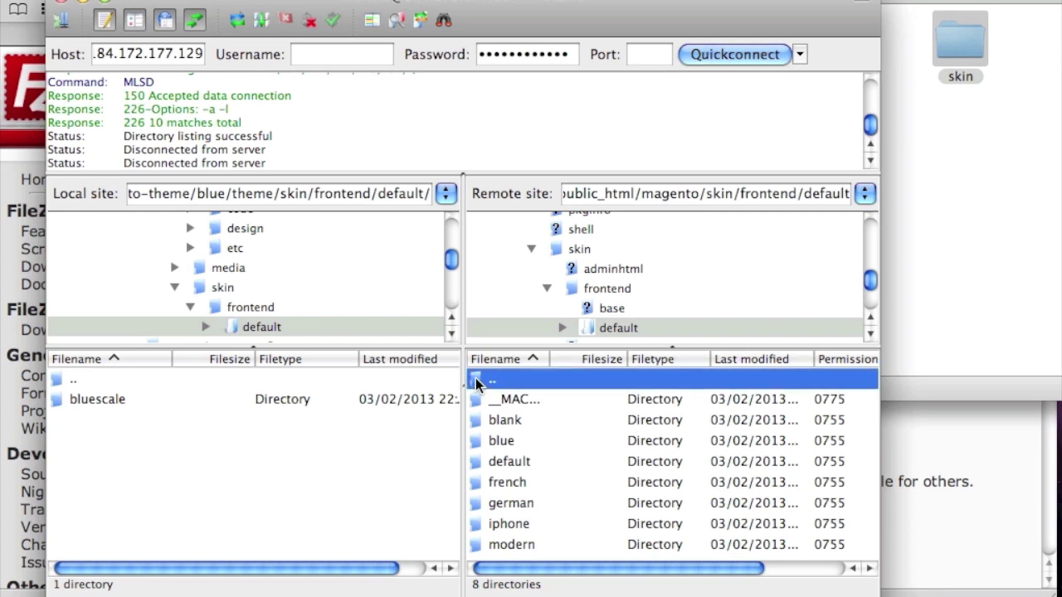
{"action": "left_click", "coordinate": [106, 402]}
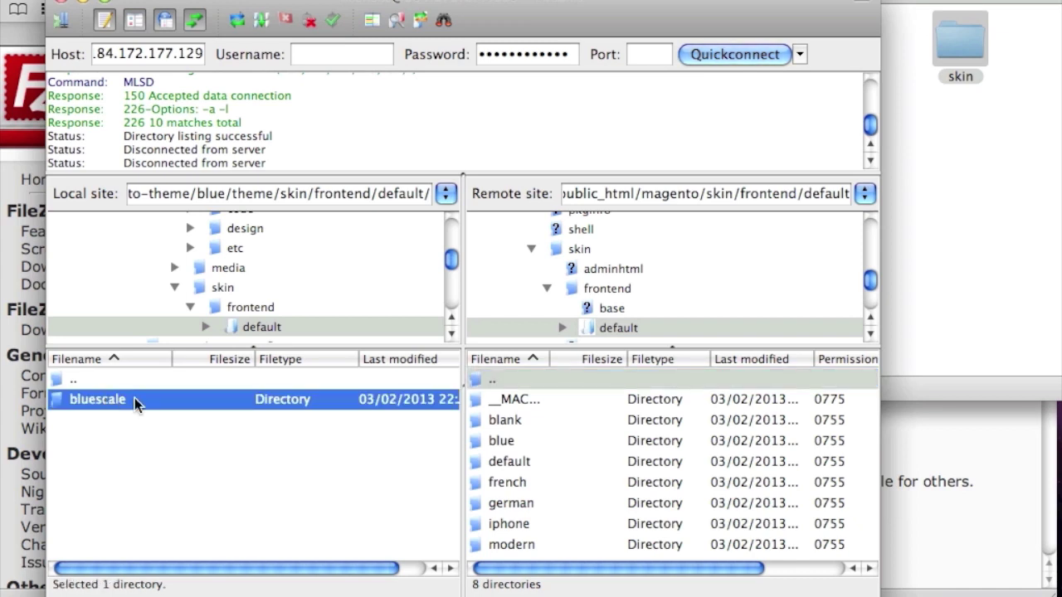
{"action": "right_click", "coordinate": [134, 397]}
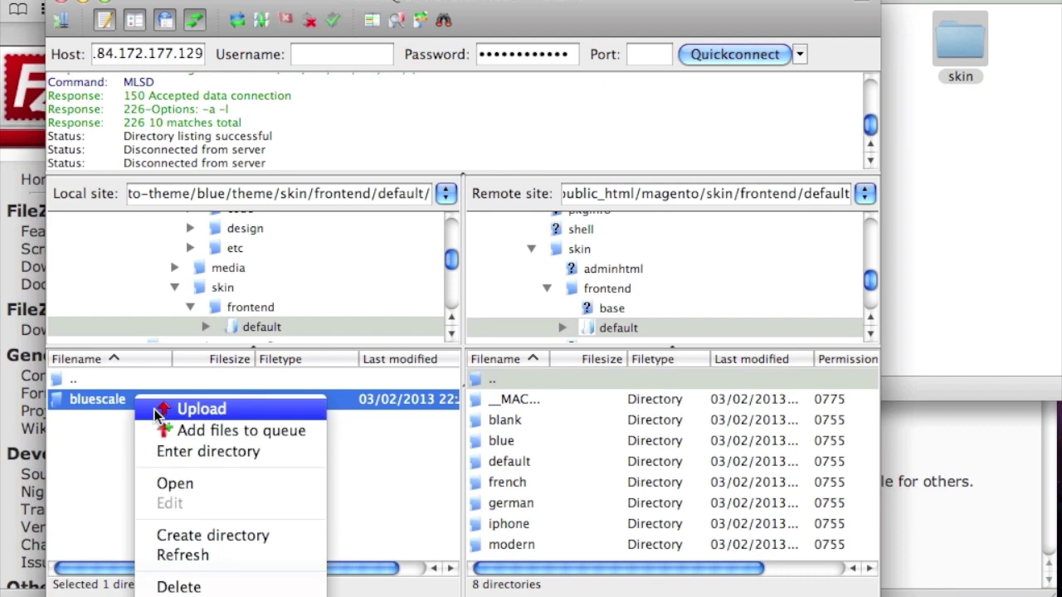
{"action": "left_click", "coordinate": [154, 409]}
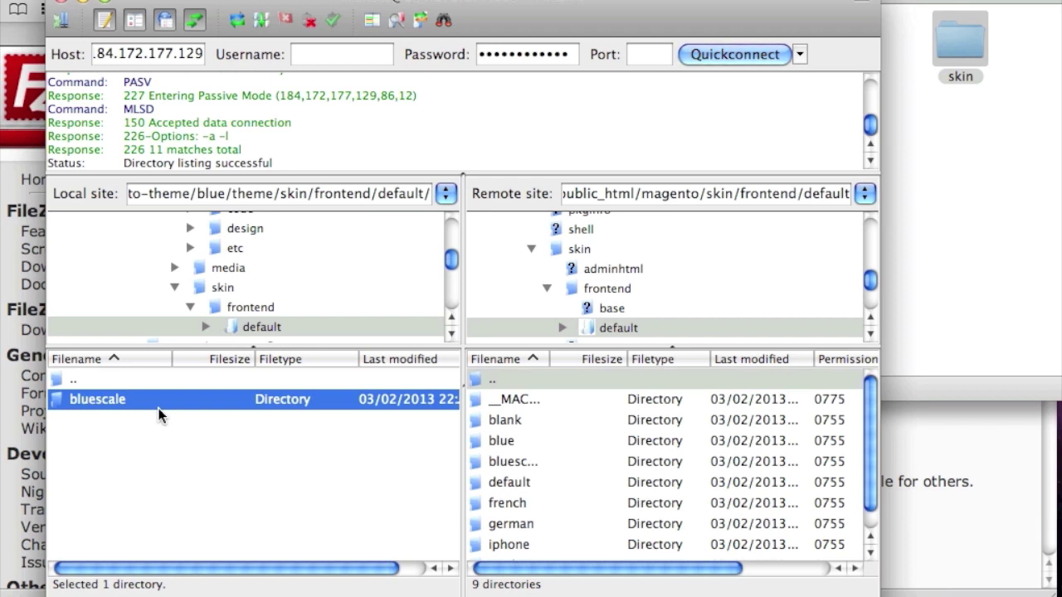
- Switch to the browser and reload the Magento store's home page to check which theme it shows
{"action": "left_click", "coordinate": [914, 146]}
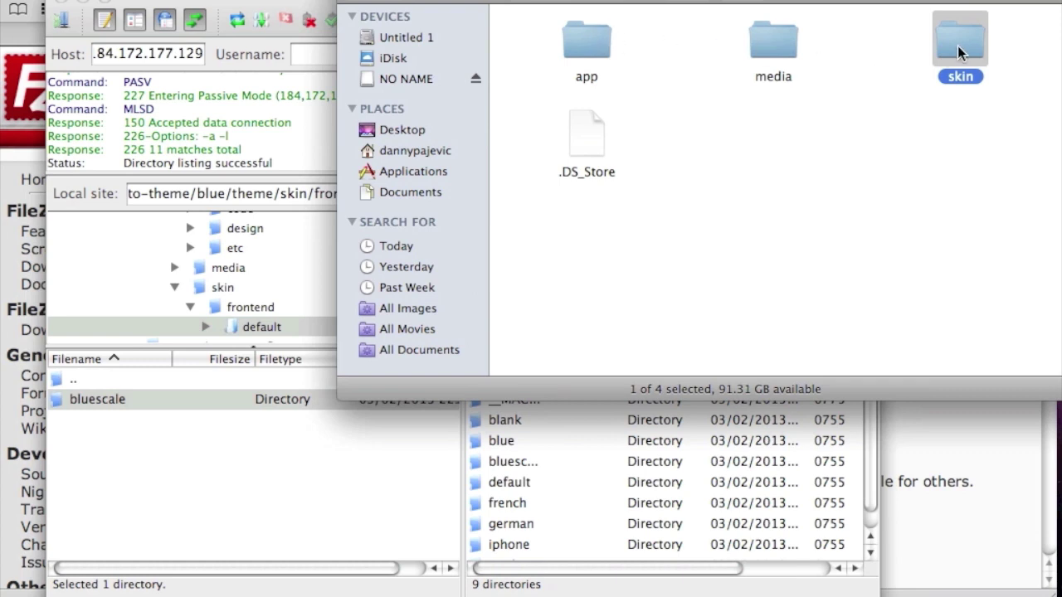
{"action": "left_click", "coordinate": [833, 116]}
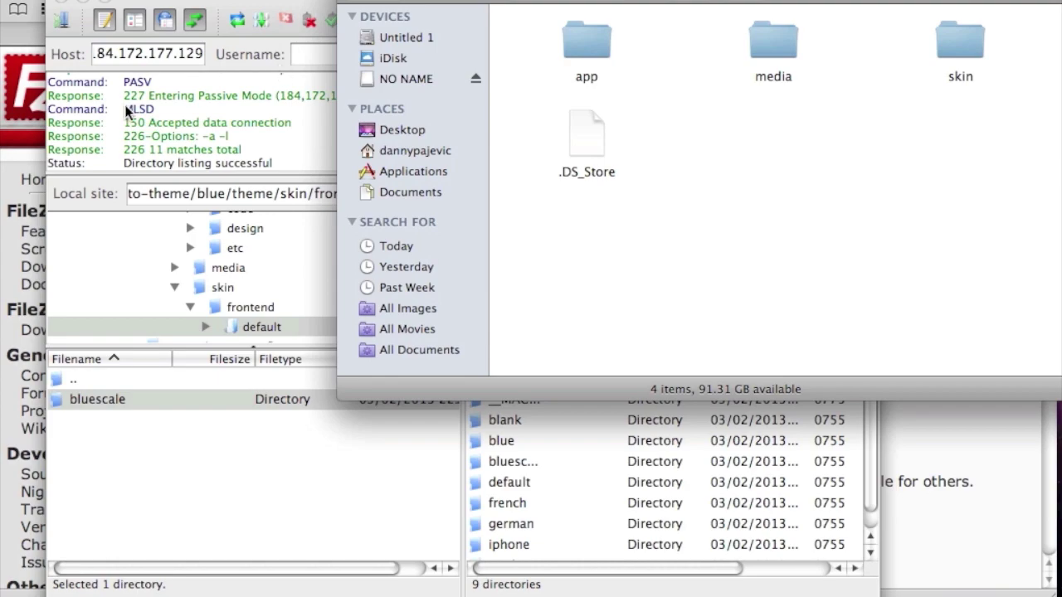
{"action": "left_click", "coordinate": [14, 170]}
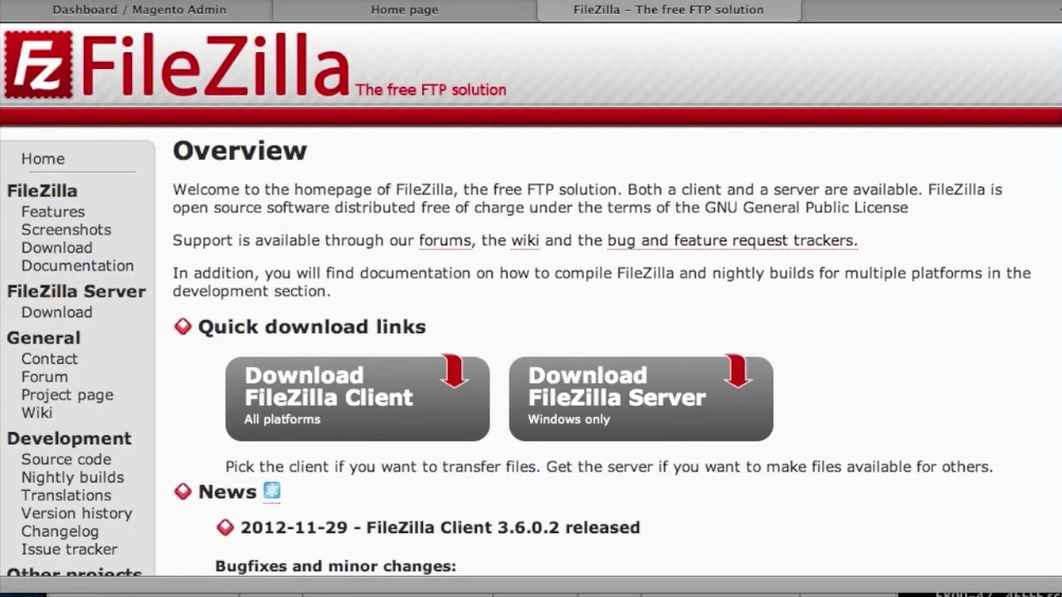
{"action": "left_click", "coordinate": [180, 10]}
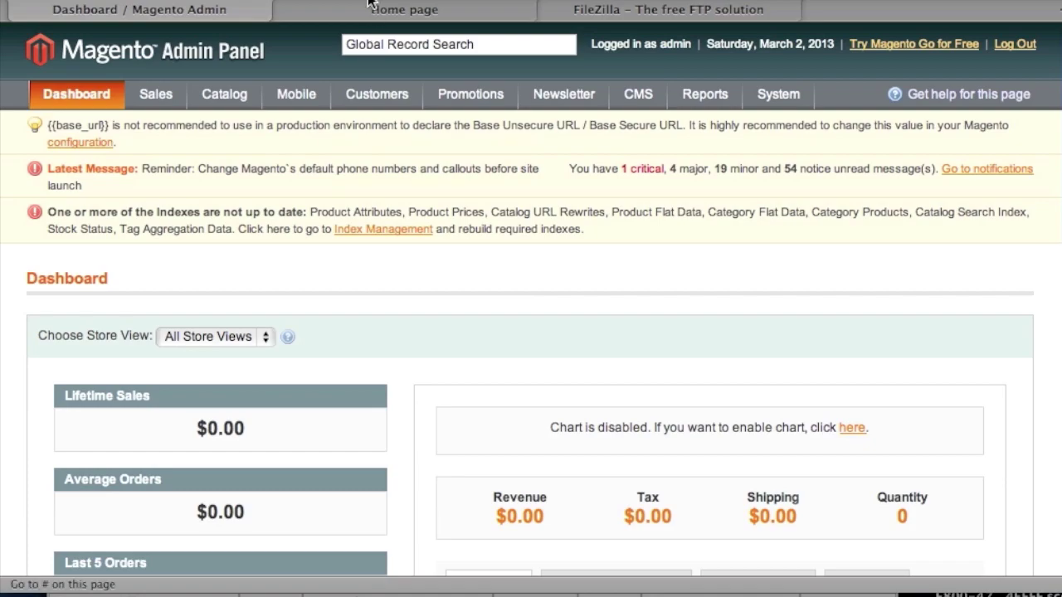
{"action": "left_click", "coordinate": [386, 15]}
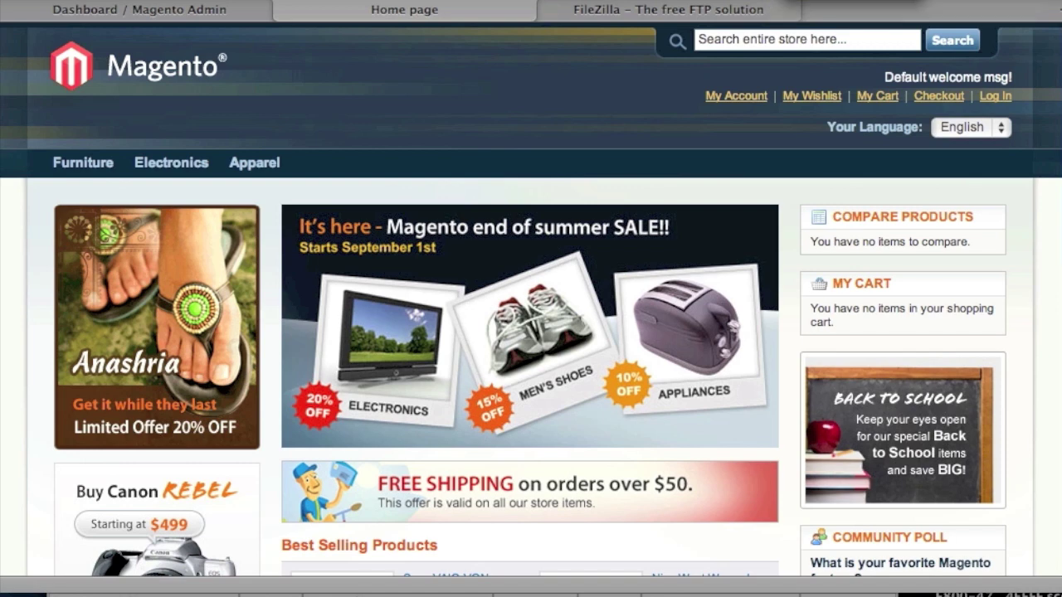
{"action": "key", "text": "super+r"}
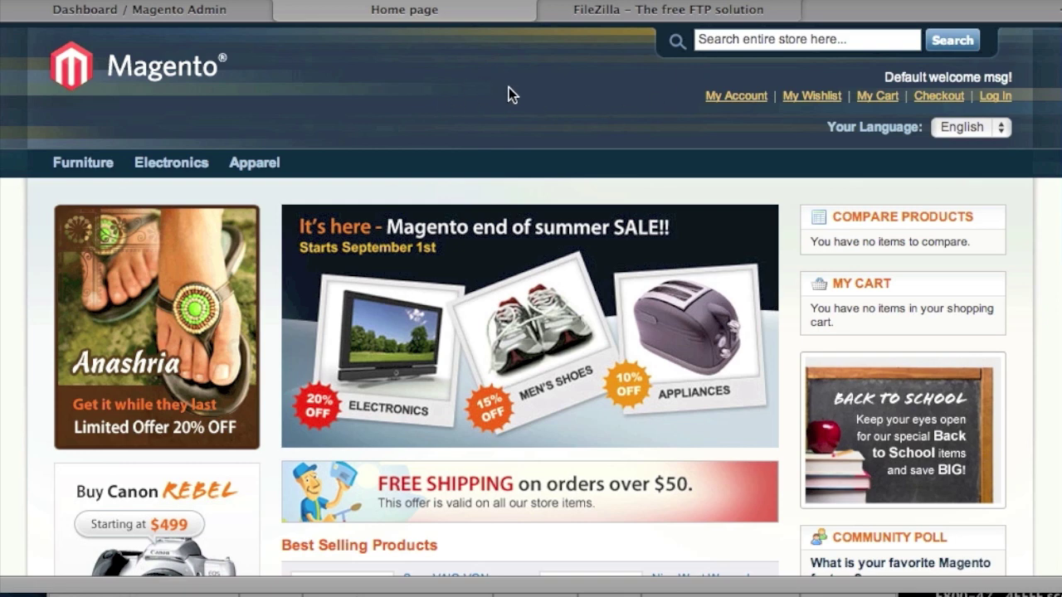
{"action": "key", "text": "super+r"}
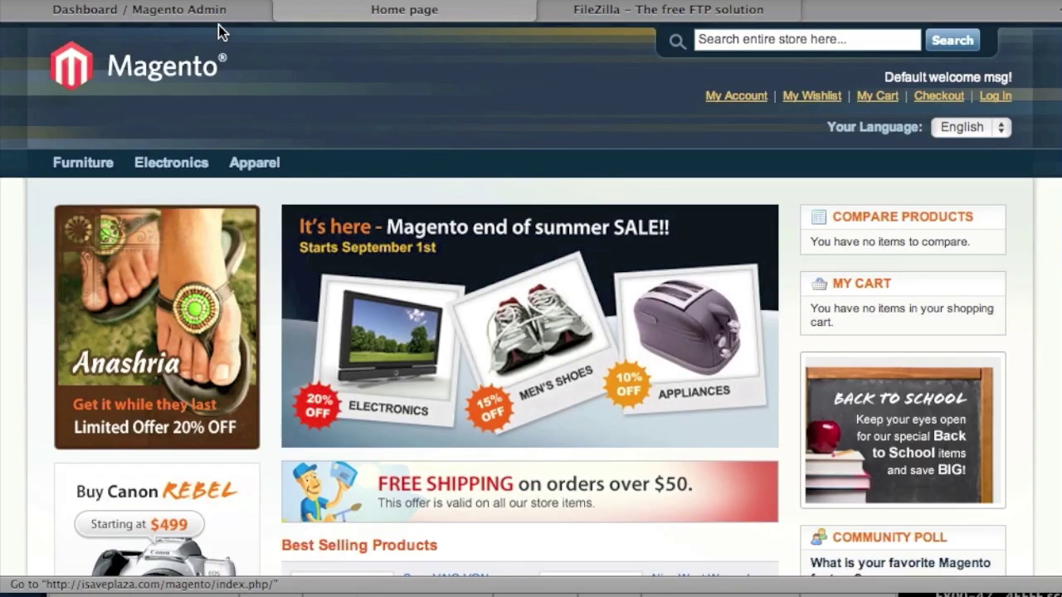
- In the Magento Admin Panel, open the enabled Home page from the CMS pages for editing
{"action": "left_click", "coordinate": [223, 10]}
{"action": "mouse_move", "coordinate": [646, 95]}
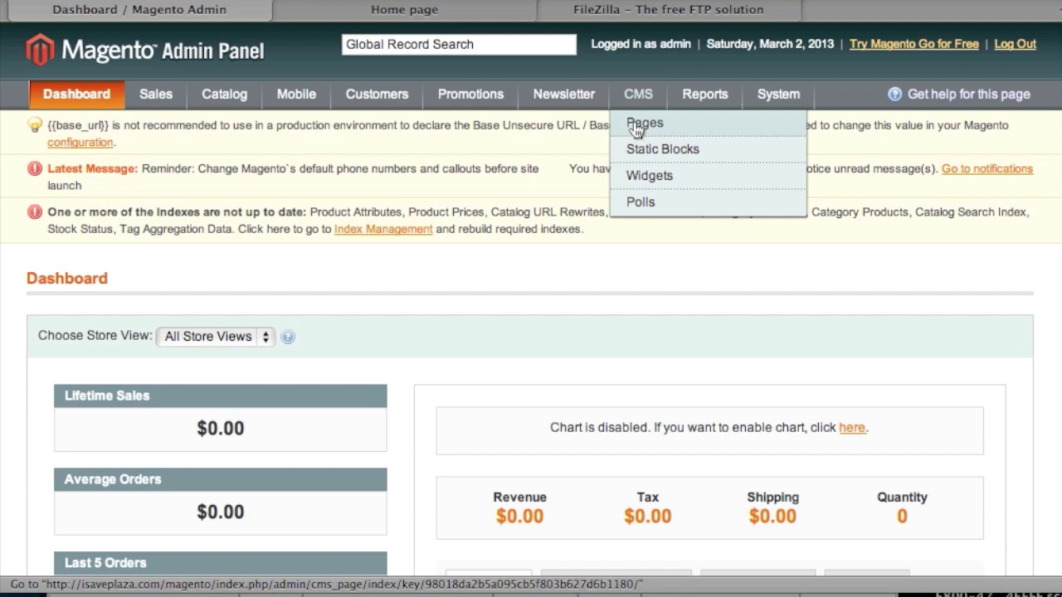
{"action": "left_click", "coordinate": [635, 126]}
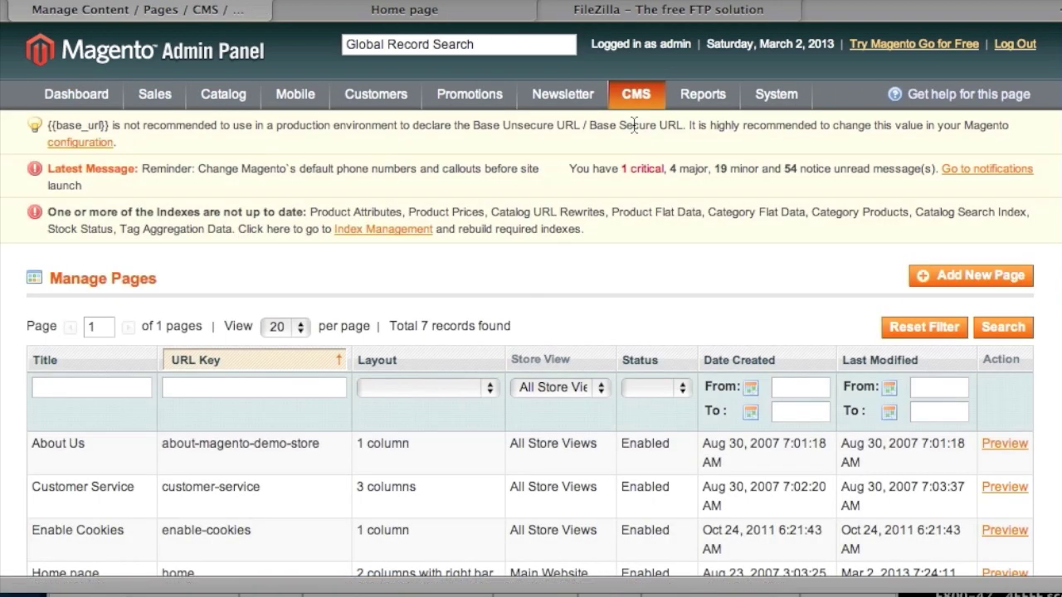
{"action": "scroll", "coordinate": [496, 156], "scroll_direction": "down", "scroll_amount": 5}
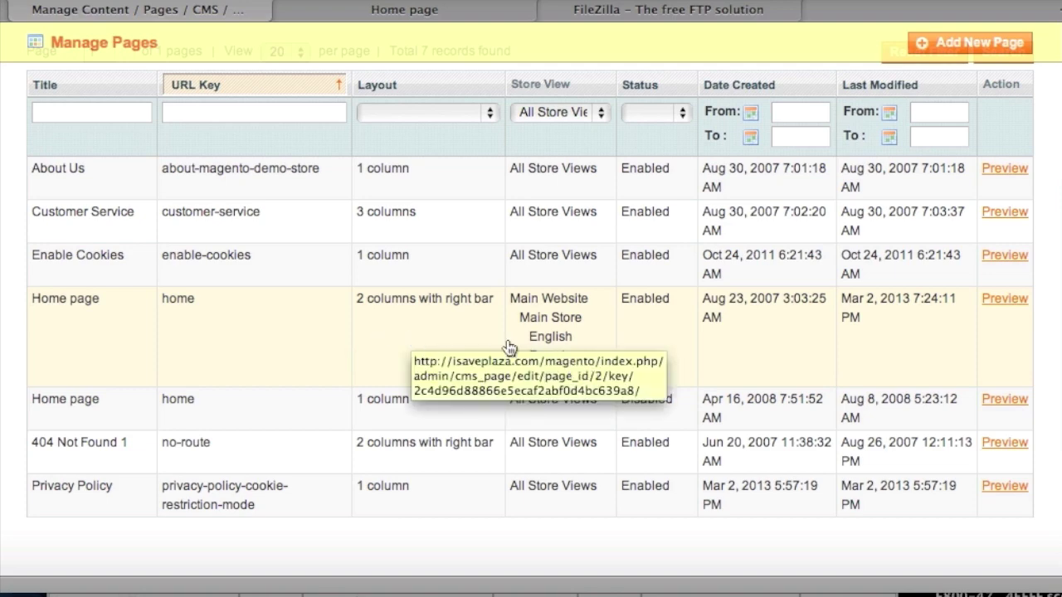
{"action": "left_click", "coordinate": [432, 331]}
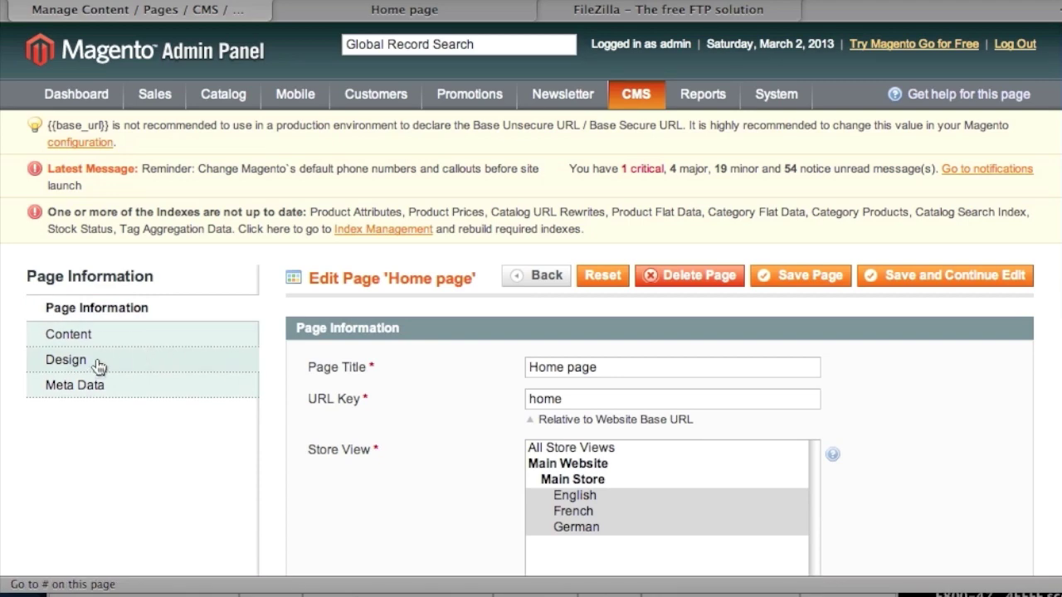
- In the Home page's design settings, set the custom theme to bluescale
{"action": "left_click", "coordinate": [98, 365]}
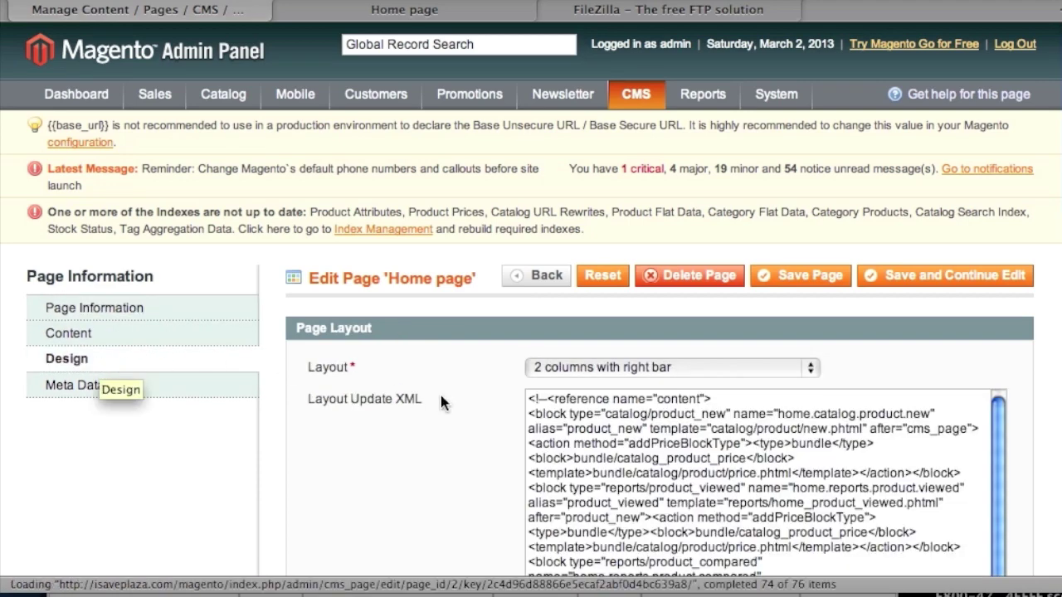
{"action": "scroll", "coordinate": [440, 398], "scroll_direction": "down", "scroll_amount": 3}
{"action": "scroll", "coordinate": [446, 401], "scroll_direction": "down", "scroll_amount": 8}
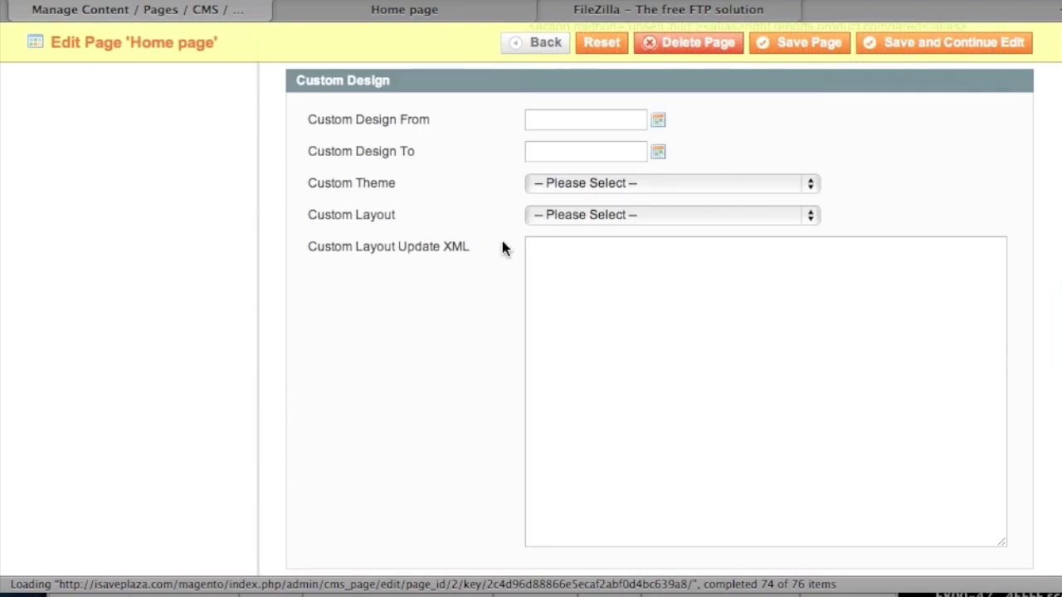
{"action": "left_click", "coordinate": [596, 190]}
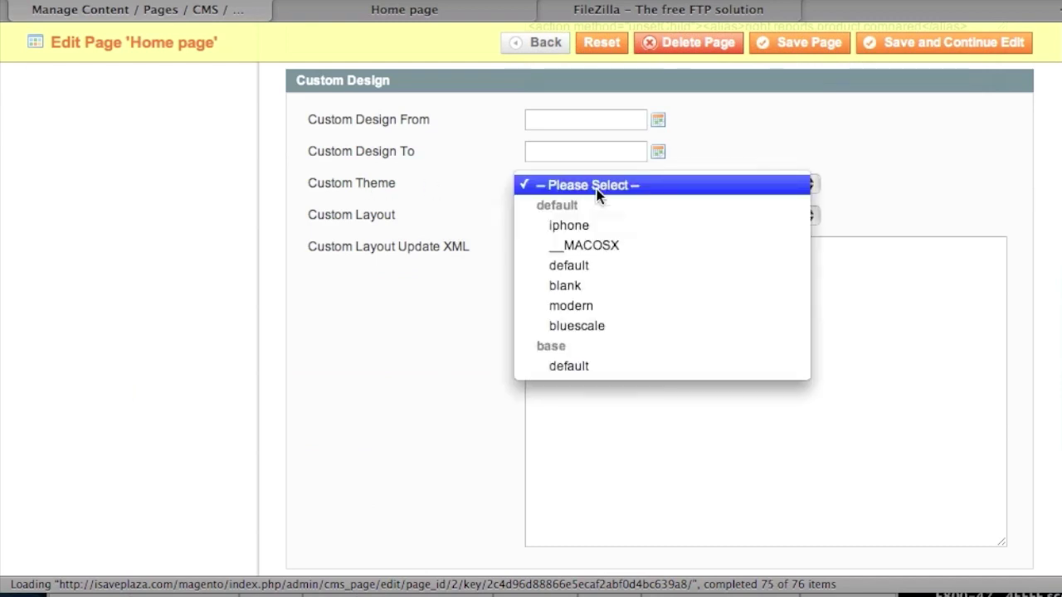
{"action": "left_click", "coordinate": [575, 323]}
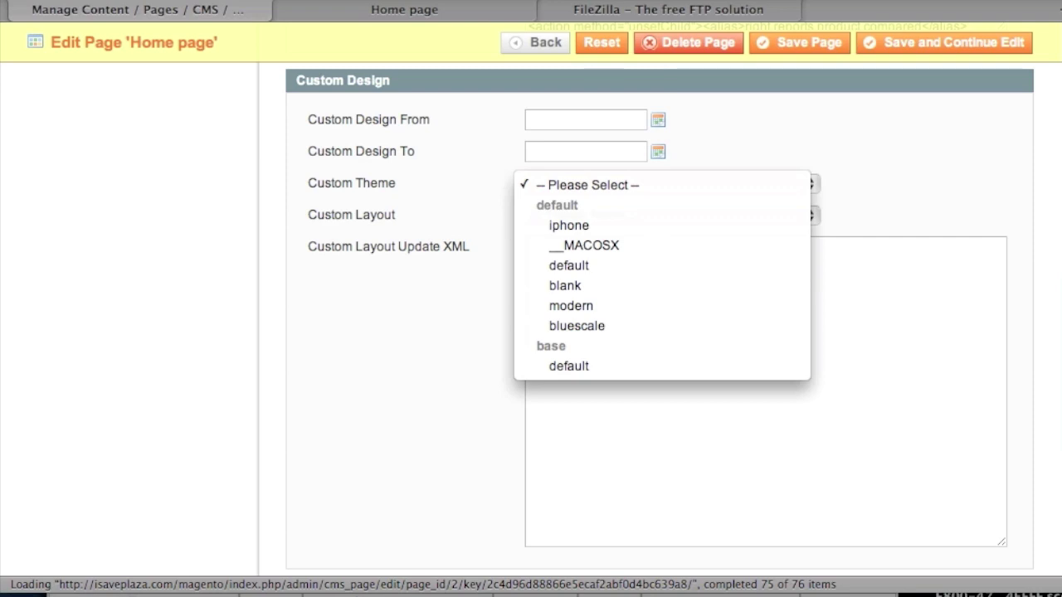
- Switch to FileZilla to check the folders inside the remote skin/frontend/default directory, and return to the Home page editor
{"action": "key", "text": "super+Tab"}
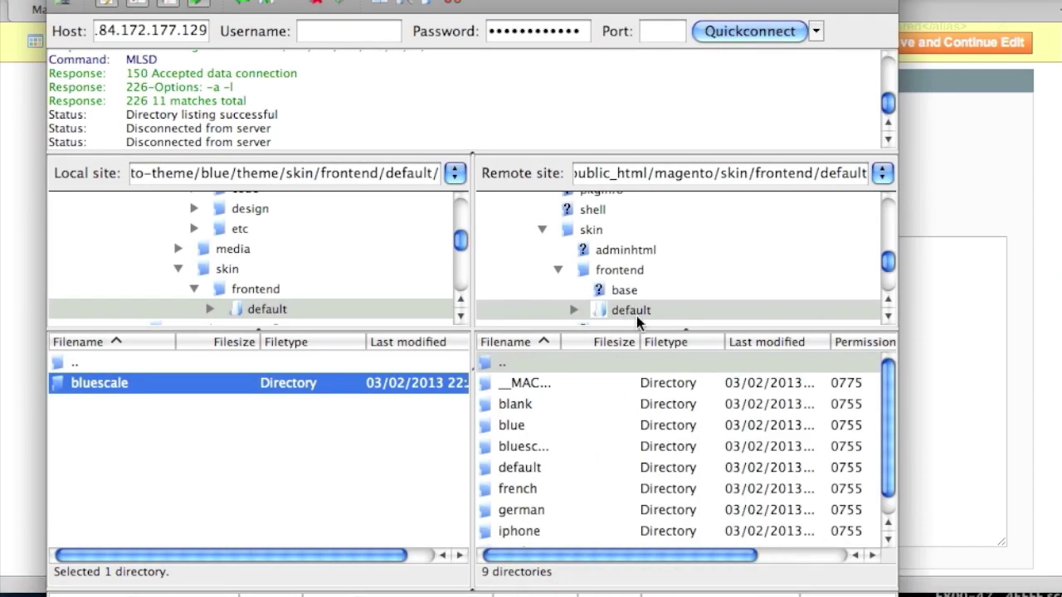
{"action": "scroll", "coordinate": [560, 445], "scroll_direction": "down", "scroll_amount": 1}
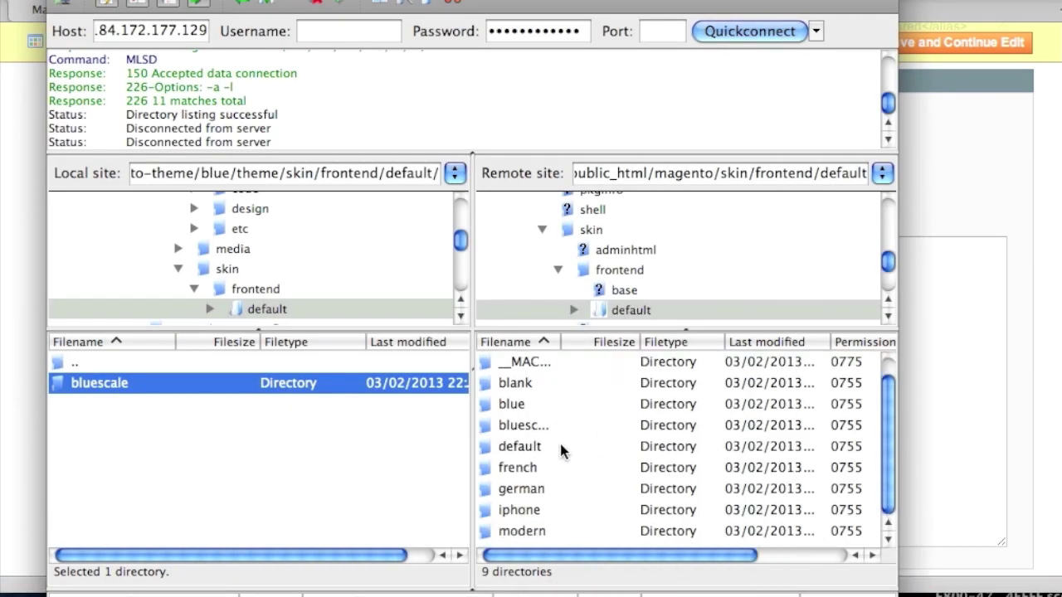
{"action": "left_click", "coordinate": [994, 373]}
- Choose bluescale as the Home page's custom theme and save the page
{"action": "left_click", "coordinate": [625, 186]}
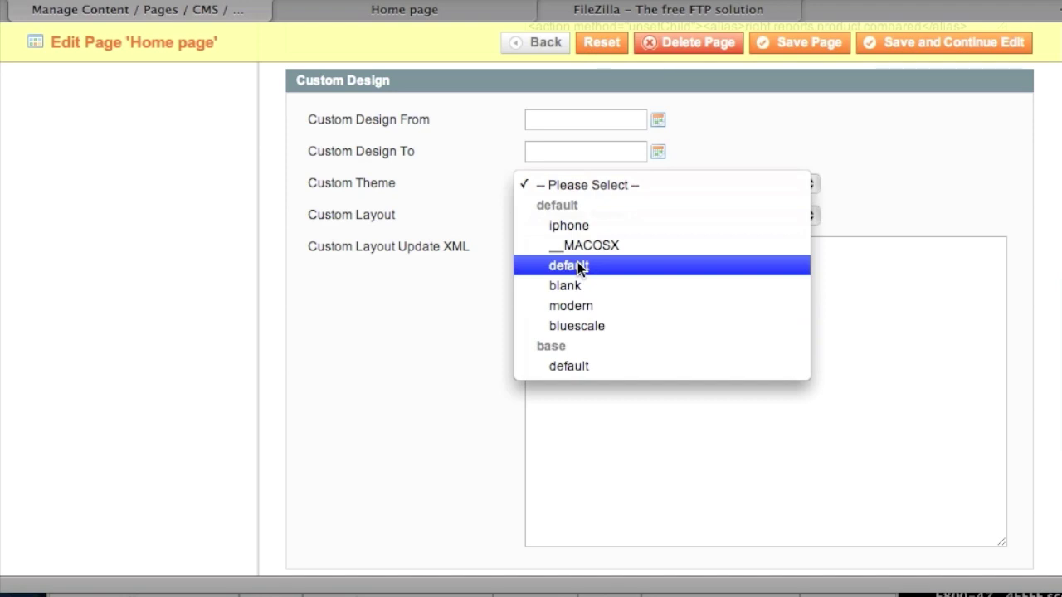
{"action": "left_click", "coordinate": [585, 325]}
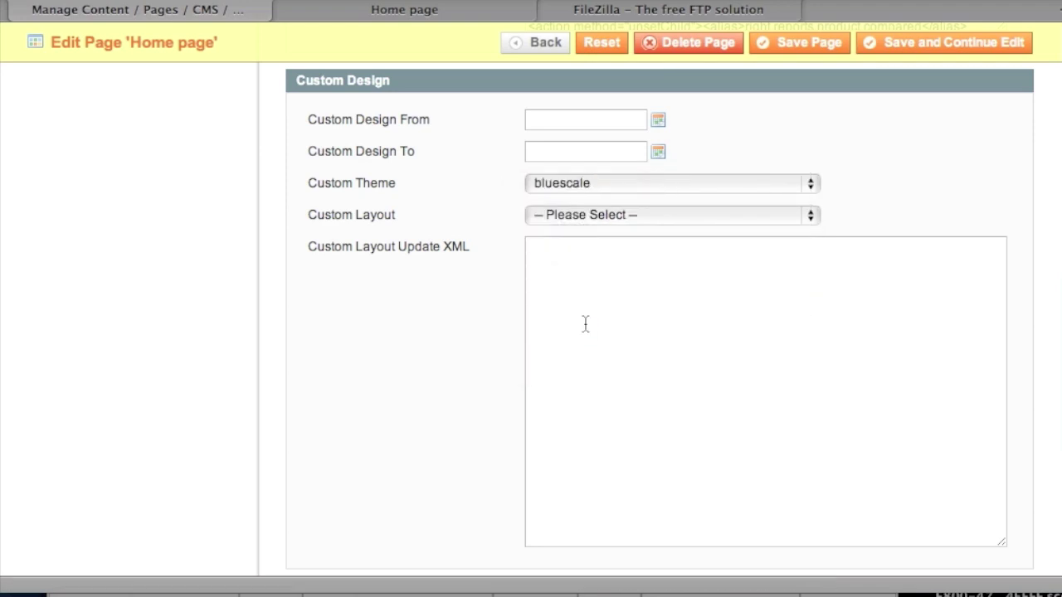
{"action": "left_click", "coordinate": [802, 51]}
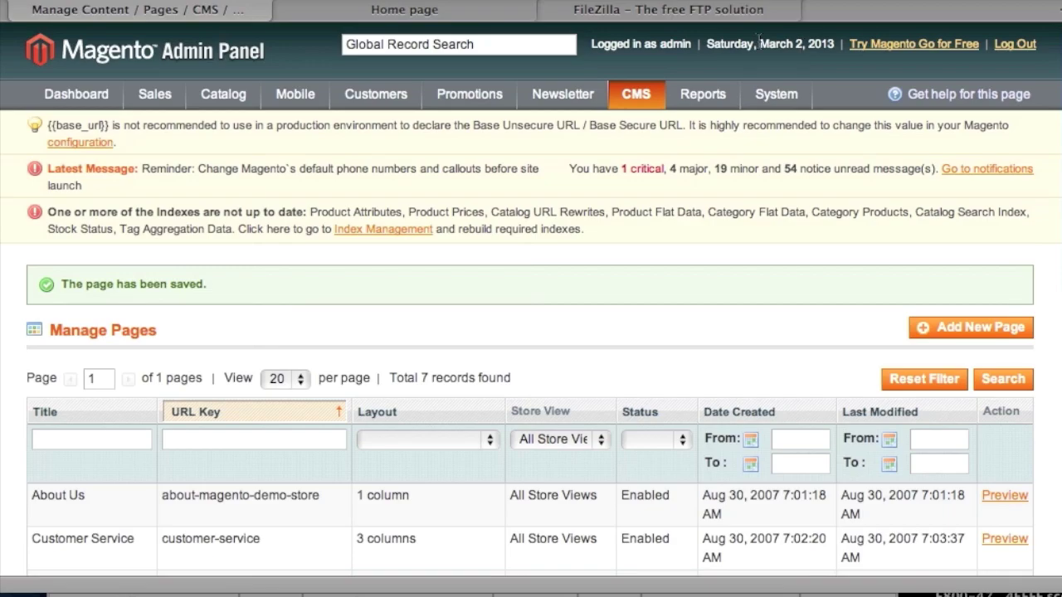
- Reload the store's home page and look over its theme from header to product listings
{"action": "left_click", "coordinate": [388, 10]}
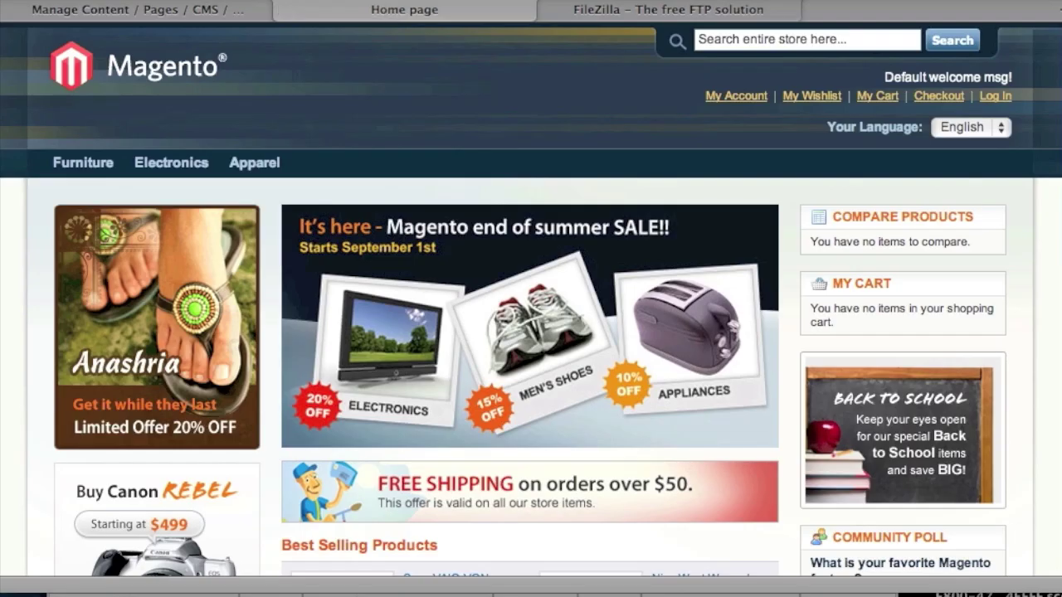
{"action": "key", "text": "super+r"}
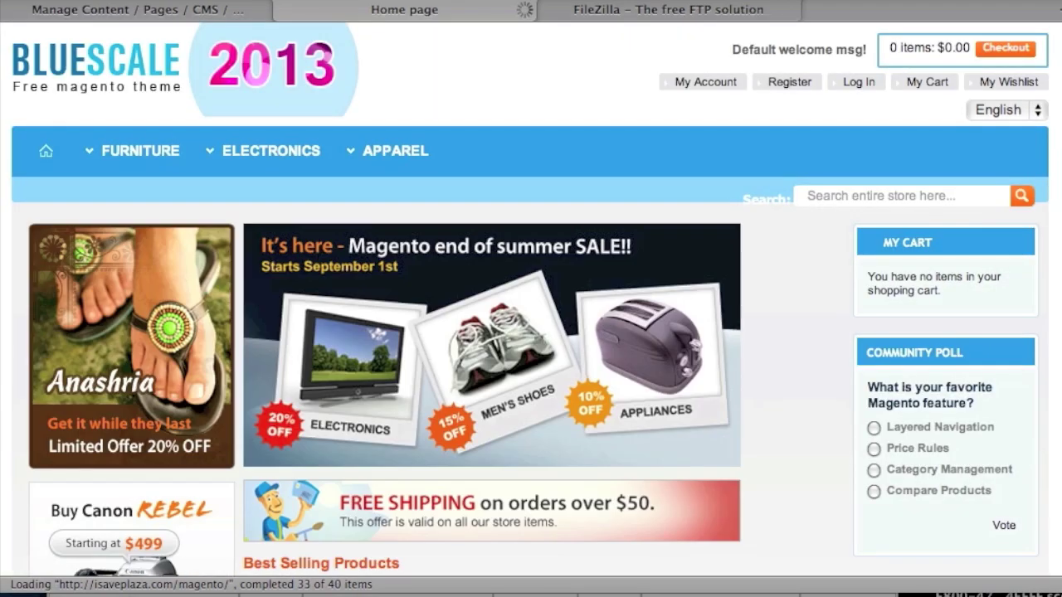
{"action": "scroll", "coordinate": [831, 170], "scroll_direction": "down", "scroll_amount": 6}
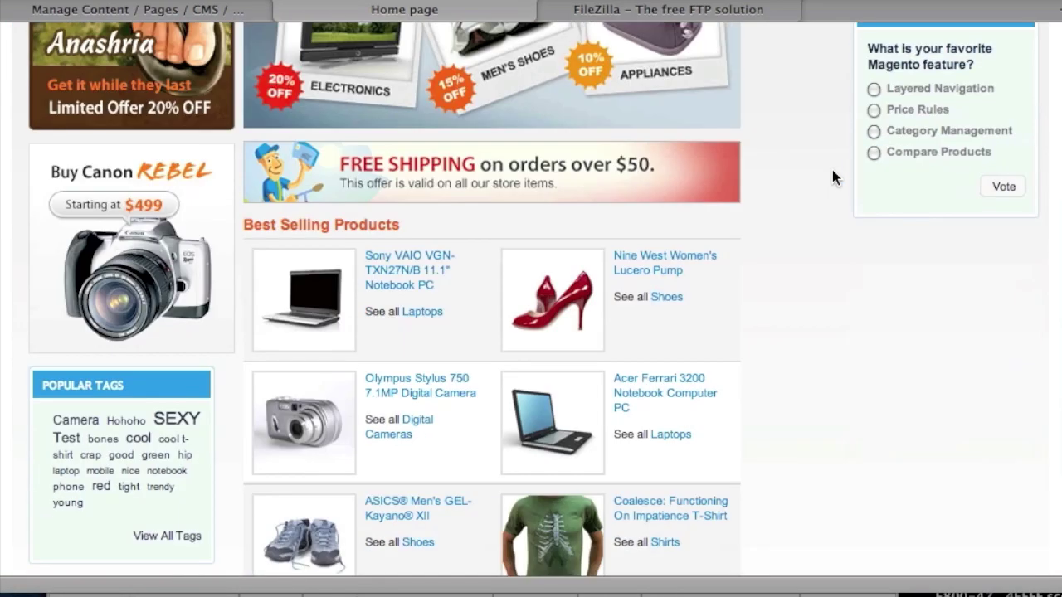
{"action": "scroll", "coordinate": [832, 170], "scroll_direction": "up", "scroll_amount": 6}
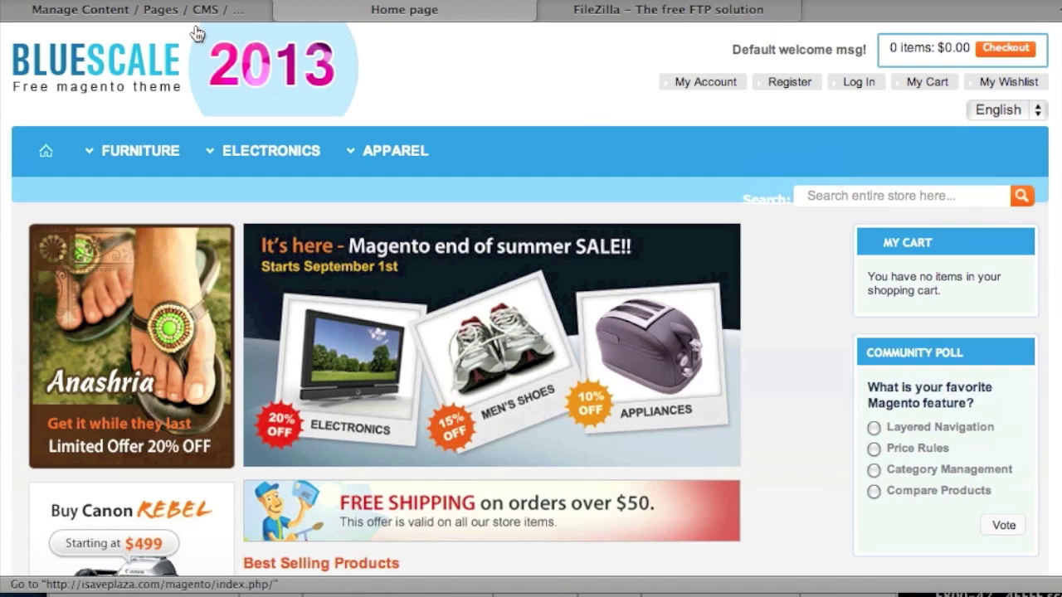
- Open the About Us page from the CMS pages and view the custom theme choices in its design settings
{"action": "left_click", "coordinate": [135, 9]}
{"action": "scroll", "coordinate": [572, 311], "scroll_direction": "down", "scroll_amount": 3}
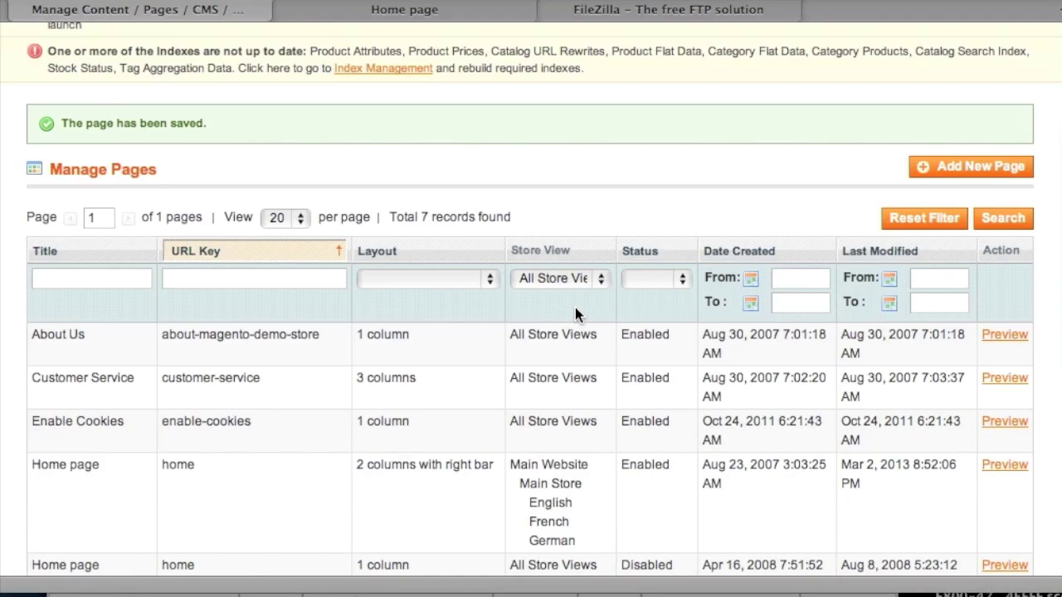
{"action": "scroll", "coordinate": [575, 307], "scroll_direction": "down", "scroll_amount": 5}
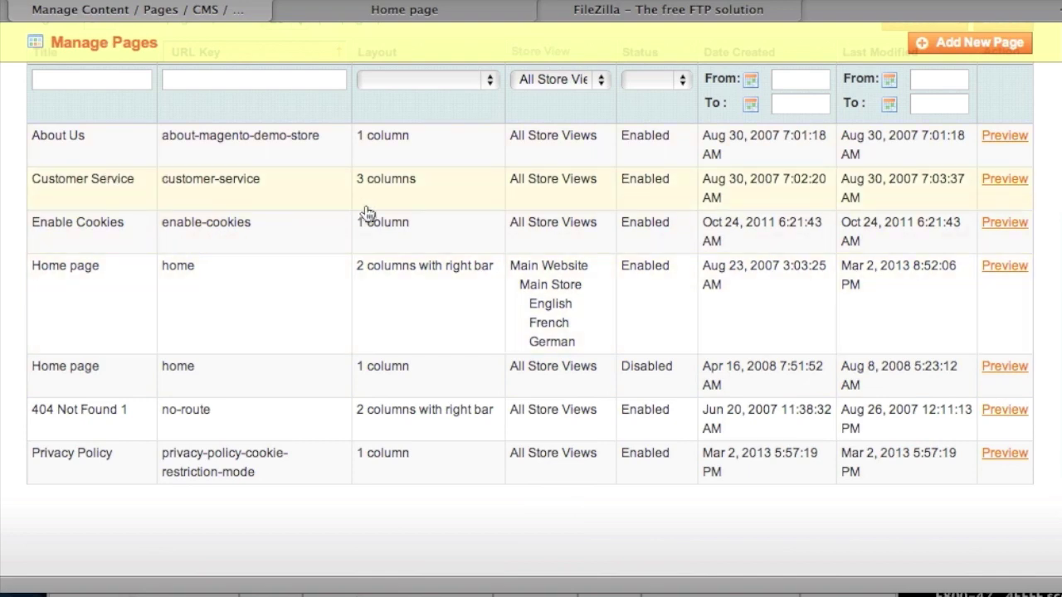
{"action": "left_click", "coordinate": [300, 147]}
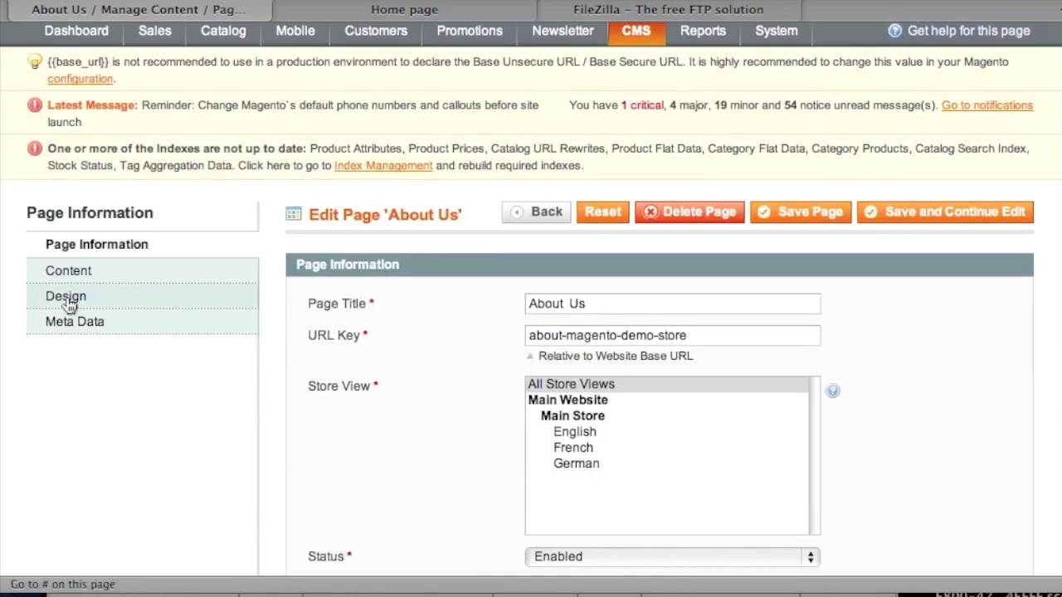
{"action": "left_click", "coordinate": [70, 302]}
{"action": "scroll", "coordinate": [396, 348], "scroll_direction": "down", "scroll_amount": 10}
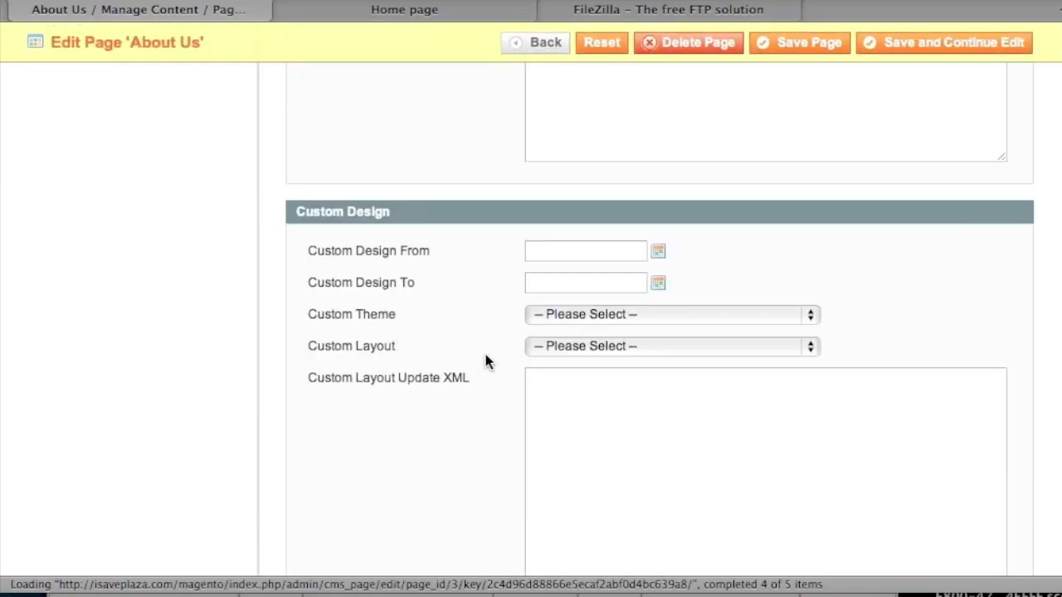
{"action": "left_click", "coordinate": [592, 320]}
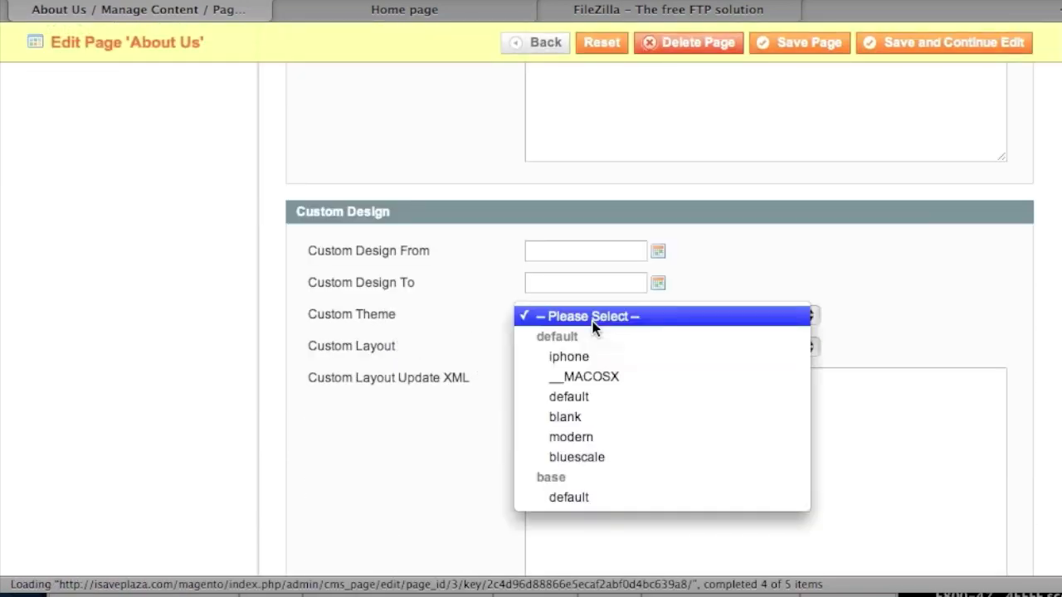
{"action": "left_click", "coordinate": [460, 330]}
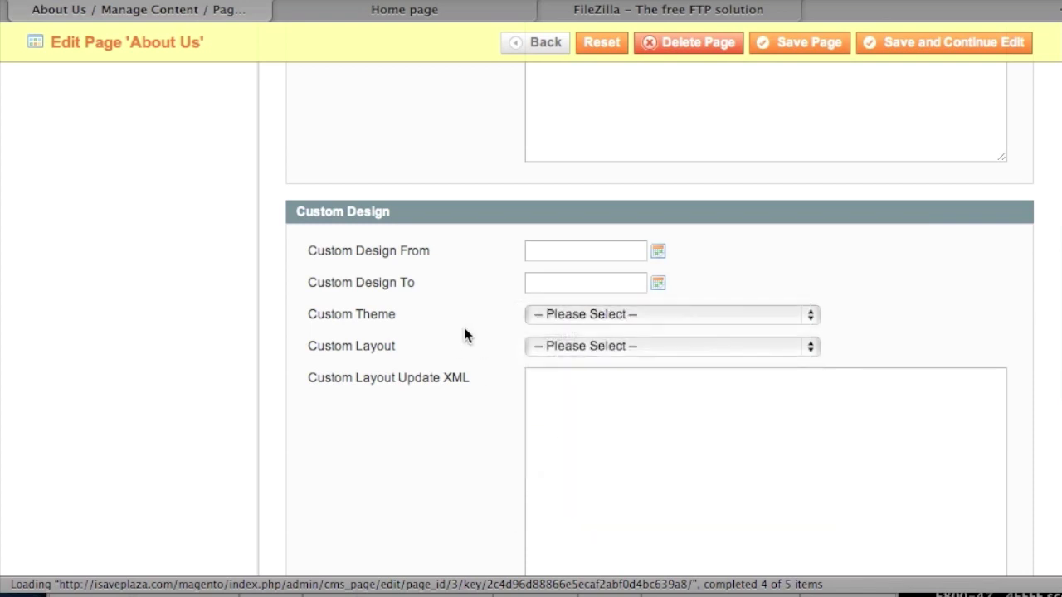
- Return to the CMS pages and open the design settings of the enabled Home page
{"action": "scroll", "coordinate": [469, 336], "scroll_direction": "up", "scroll_amount": 5}
{"action": "scroll", "coordinate": [464, 340], "scroll_direction": "up", "scroll_amount": 3}
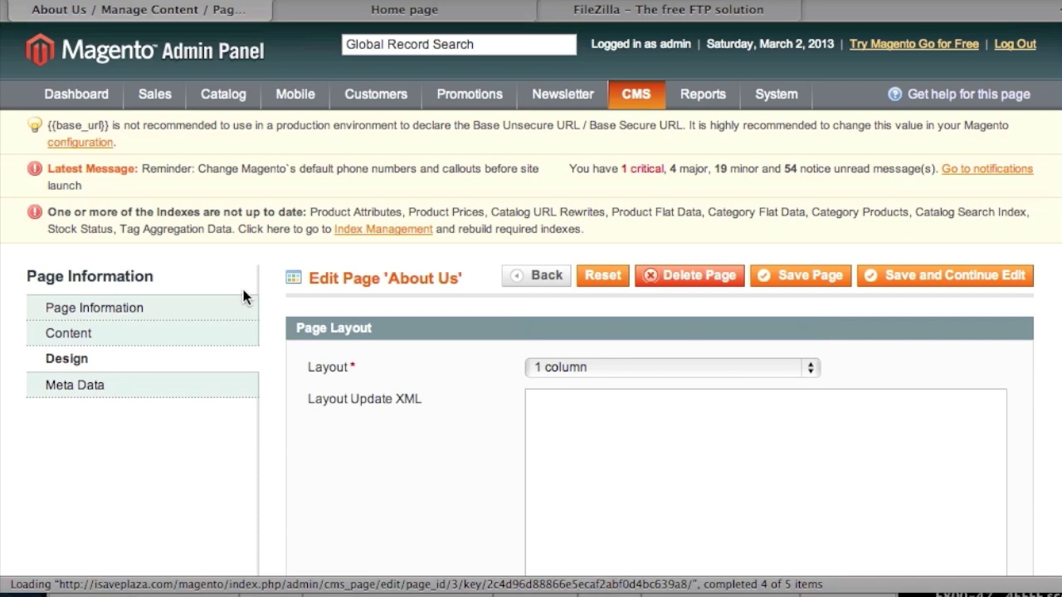
{"action": "mouse_move", "coordinate": [635, 104]}
{"action": "left_click", "coordinate": [638, 128]}
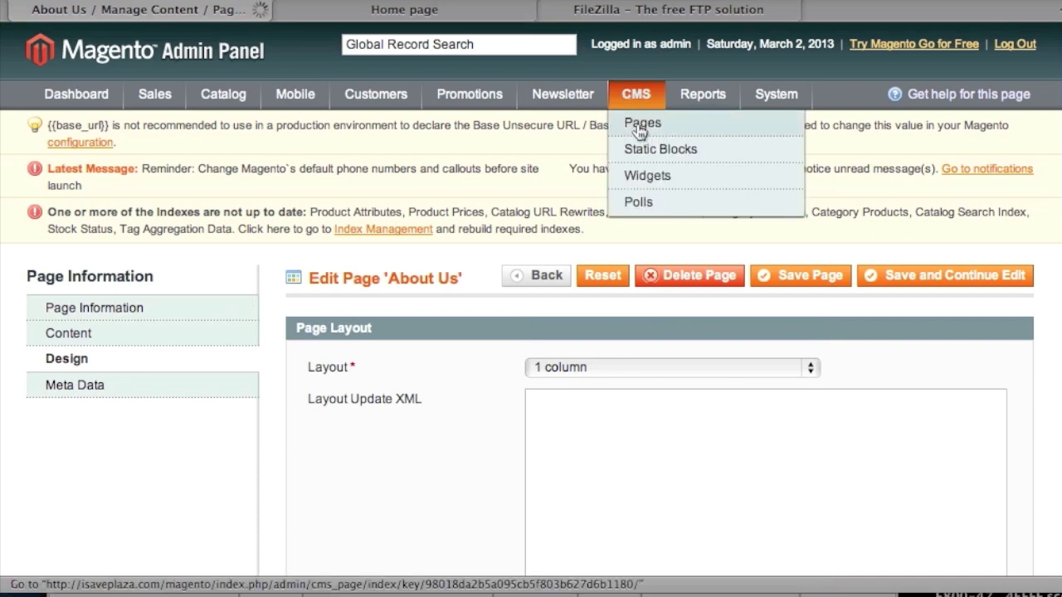
{"action": "scroll", "coordinate": [450, 291], "scroll_direction": "down", "scroll_amount": 2}
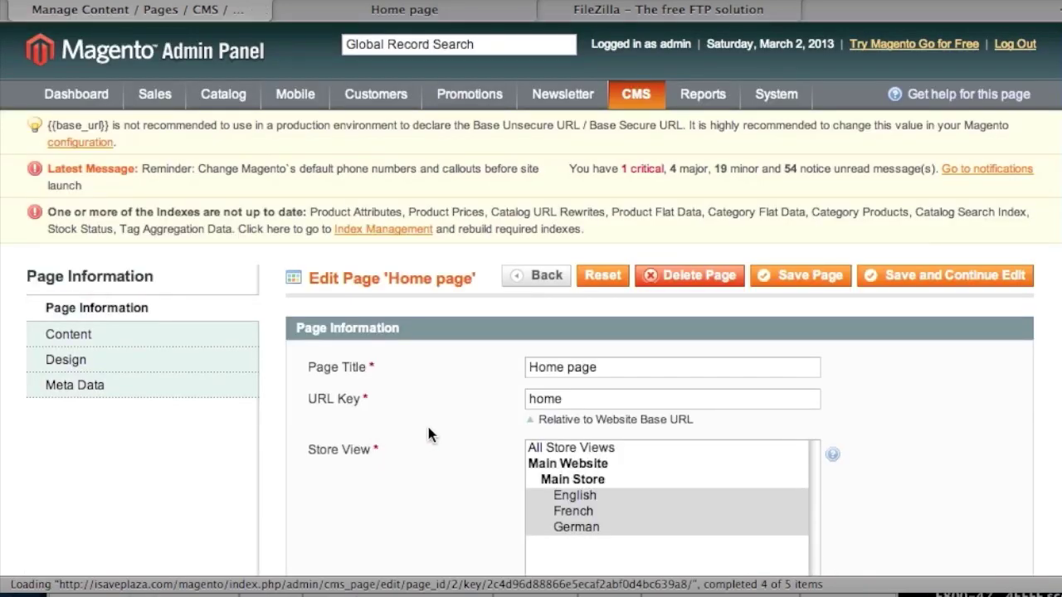
{"action": "scroll", "coordinate": [374, 407], "scroll_direction": "down", "scroll_amount": 3}
{"action": "left_click", "coordinate": [138, 211]}
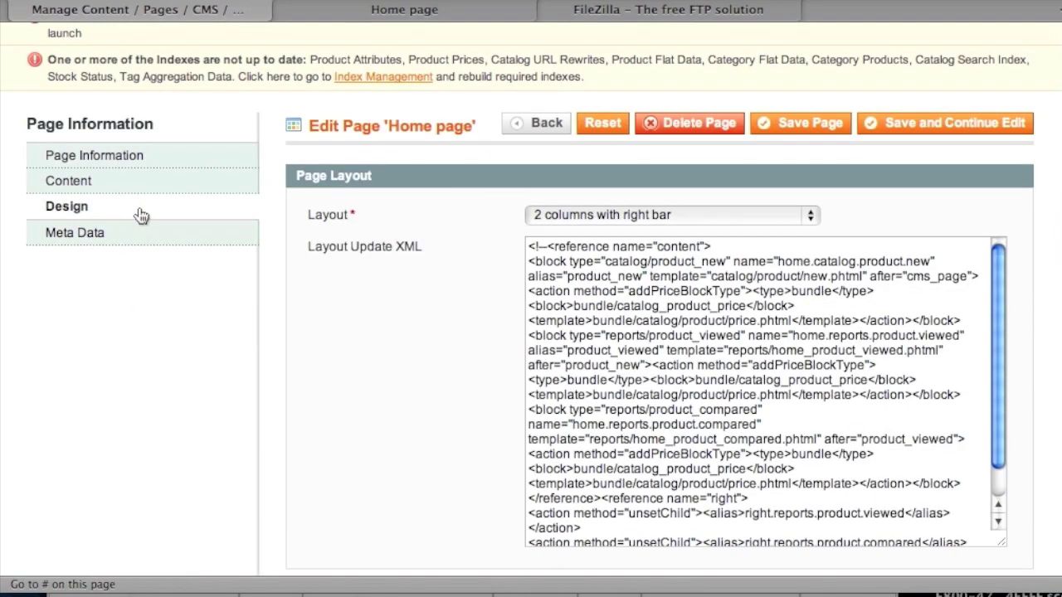
- Reset the Home page's custom theme to "-- Please Select --" and save the page
{"action": "scroll", "coordinate": [492, 440], "scroll_direction": "down", "scroll_amount": 5}
{"action": "scroll", "coordinate": [493, 436], "scroll_direction": "down", "scroll_amount": 3}
{"action": "left_click", "coordinate": [582, 169]}
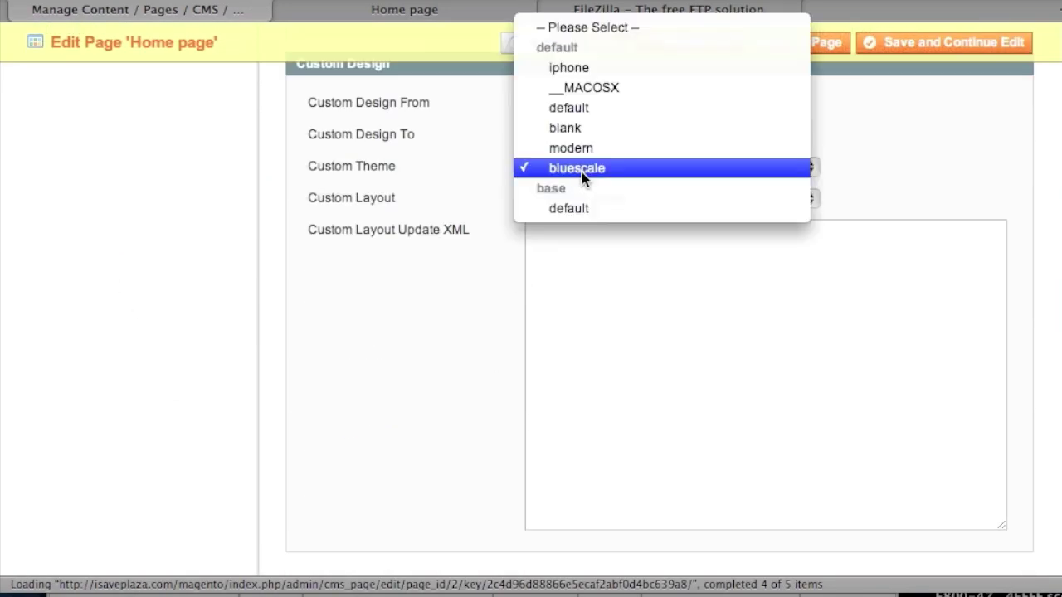
{"action": "left_click", "coordinate": [584, 29]}
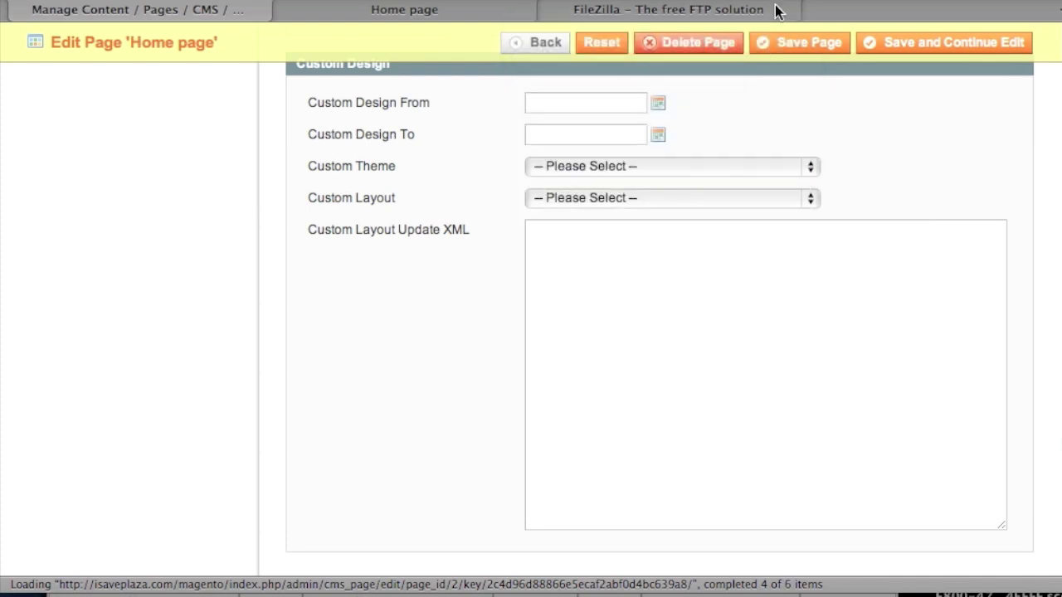
{"action": "left_click", "coordinate": [780, 43]}
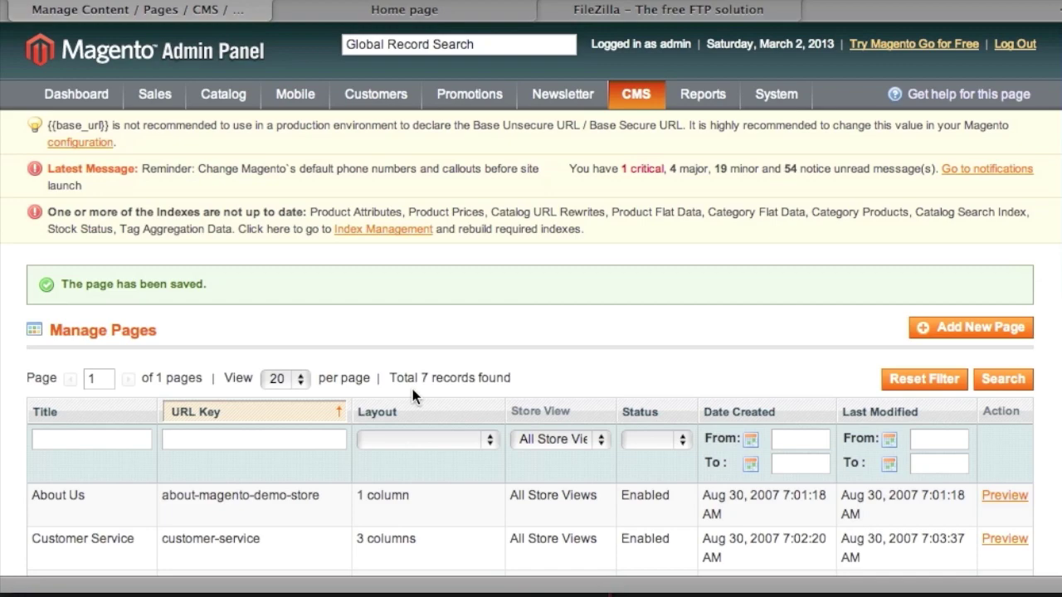
- Reload the store's home page and open the Sony VAIO notebook's product page to check which theme they use
{"action": "left_click", "coordinate": [403, 9]}
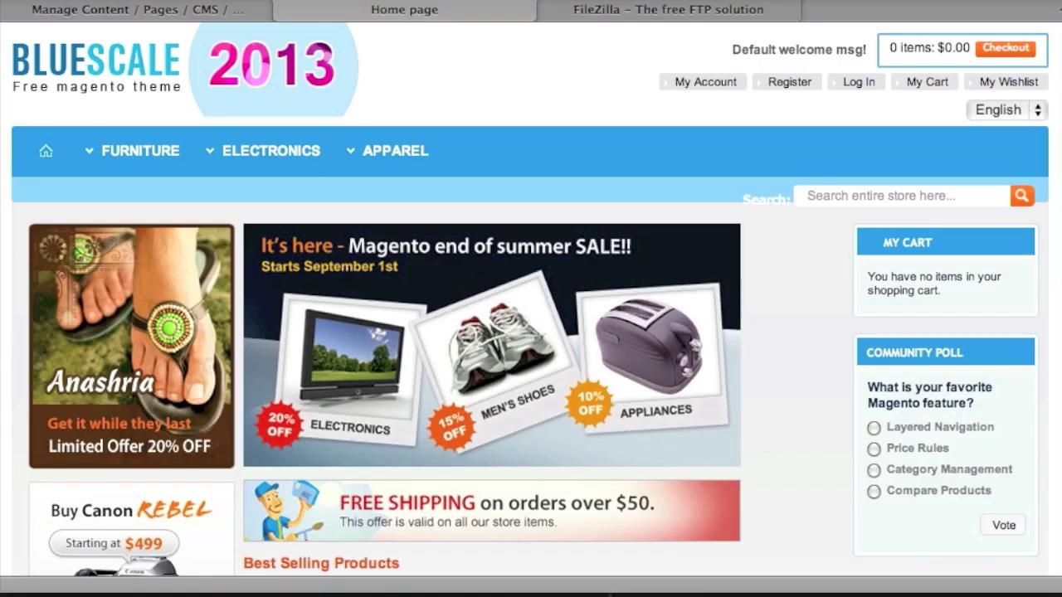
{"action": "key", "text": "super+r"}
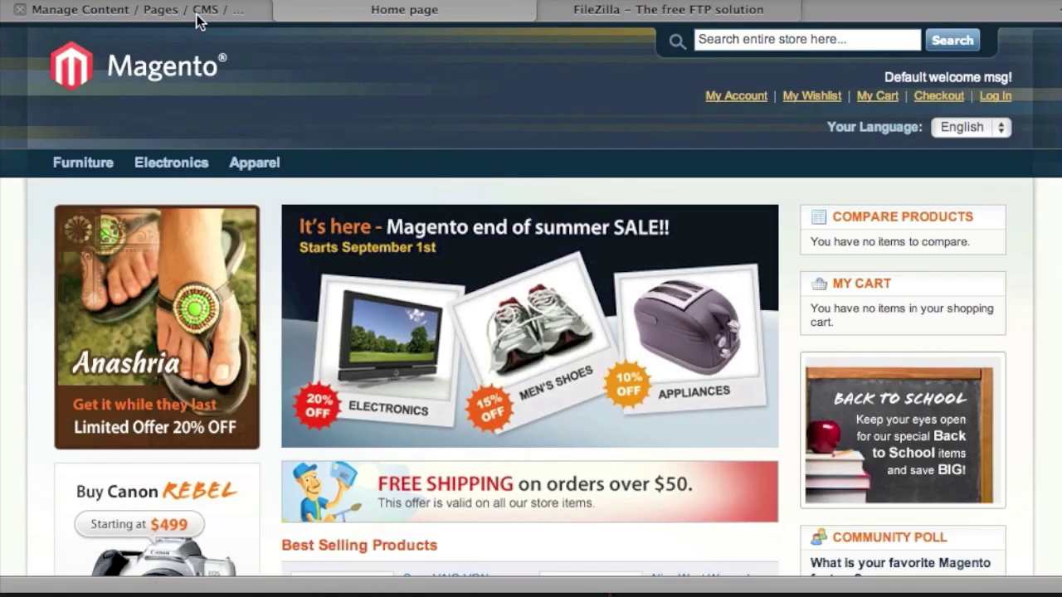
{"action": "scroll", "coordinate": [725, 110], "scroll_direction": "down", "scroll_amount": 5}
{"action": "left_click", "coordinate": [470, 186]}
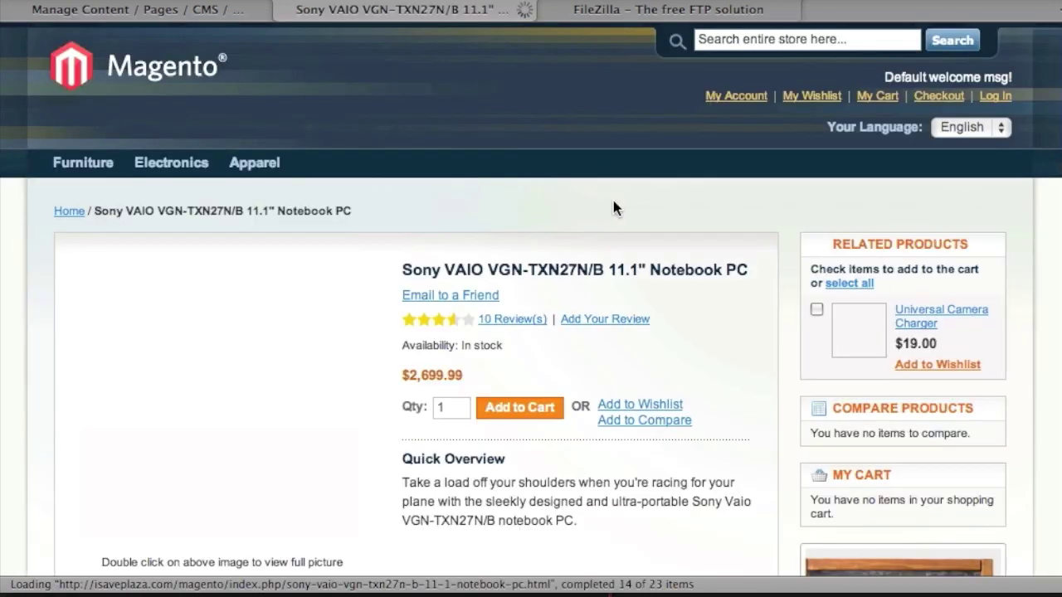
{"action": "scroll", "coordinate": [612, 209], "scroll_direction": "down", "scroll_amount": 2}
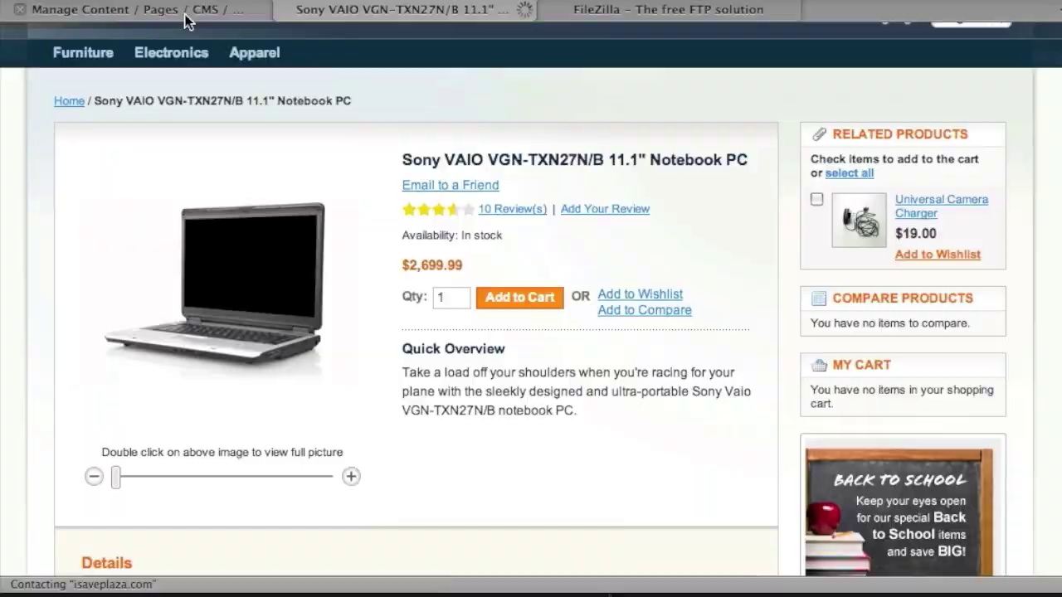
- In the Admin Panel's system configuration, open the Design section and go to the Default field of the Themes settings
{"action": "left_click", "coordinate": [184, 14]}
{"action": "mouse_move", "coordinate": [778, 99]}
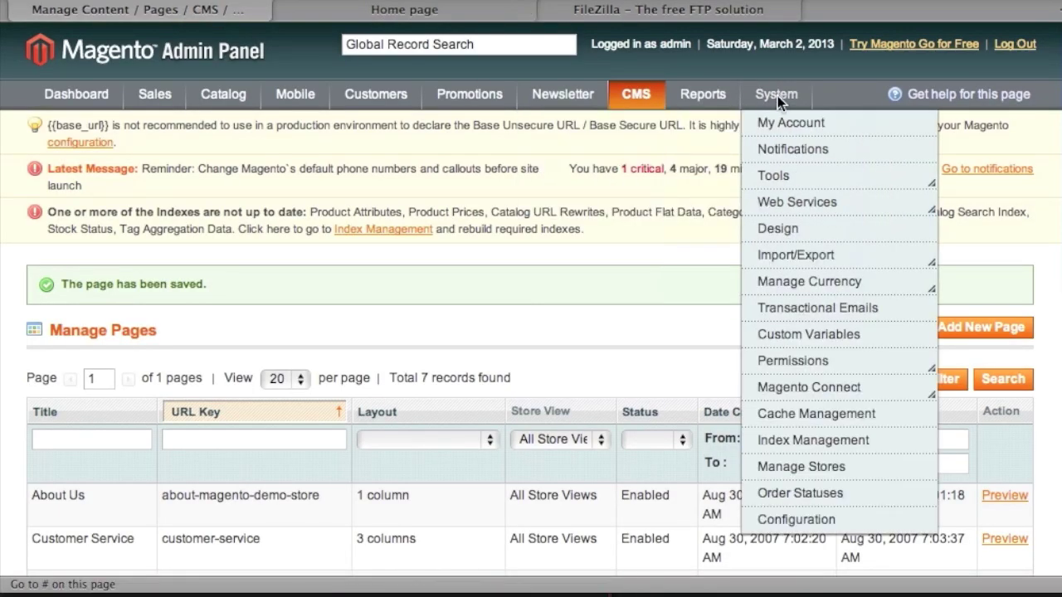
{"action": "left_click", "coordinate": [788, 520]}
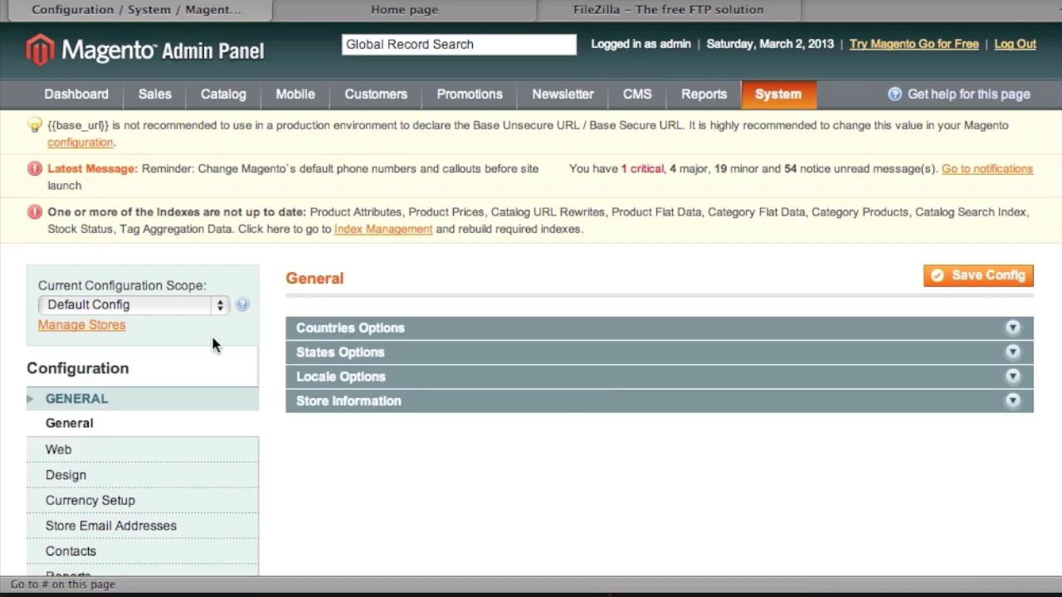
{"action": "scroll", "coordinate": [223, 340], "scroll_direction": "down", "scroll_amount": 1}
{"action": "scroll", "coordinate": [235, 344], "scroll_direction": "down", "scroll_amount": 3}
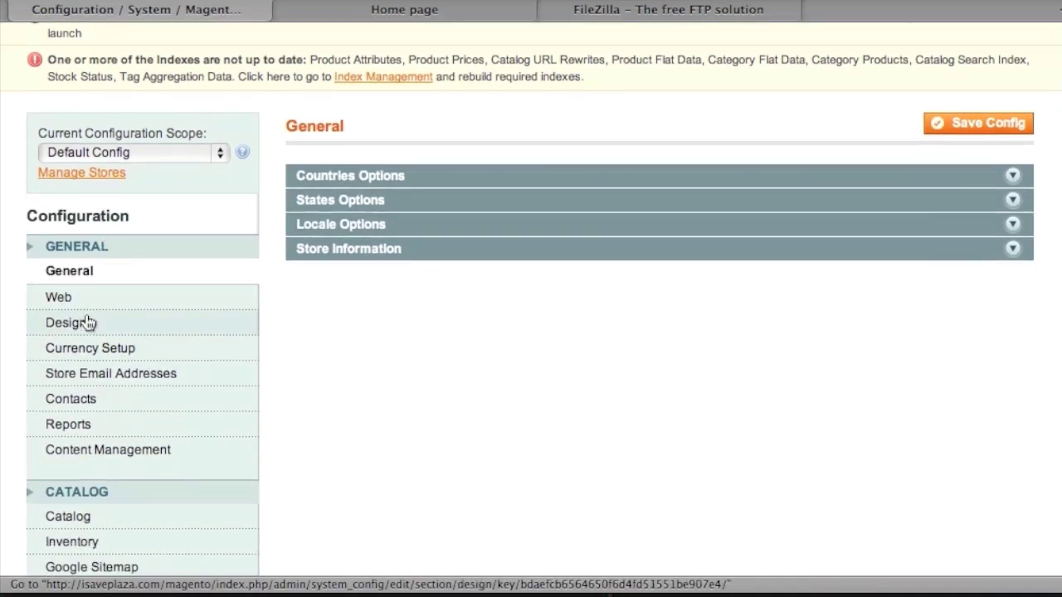
{"action": "left_click", "coordinate": [87, 328]}
{"action": "scroll", "coordinate": [447, 377], "scroll_direction": "down", "scroll_amount": 5}
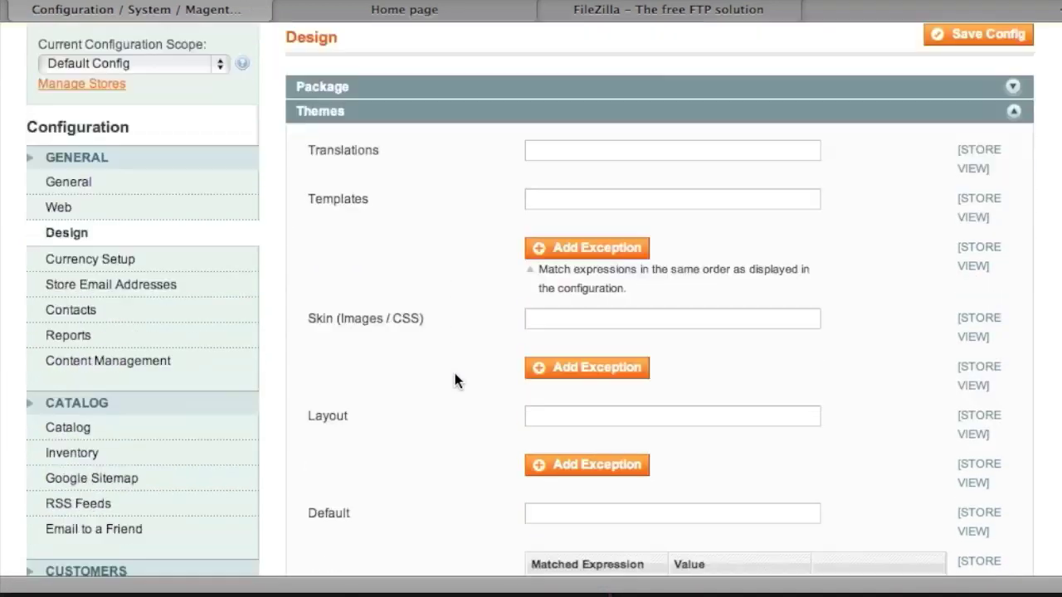
{"action": "scroll", "coordinate": [455, 380], "scroll_direction": "down", "scroll_amount": 4}
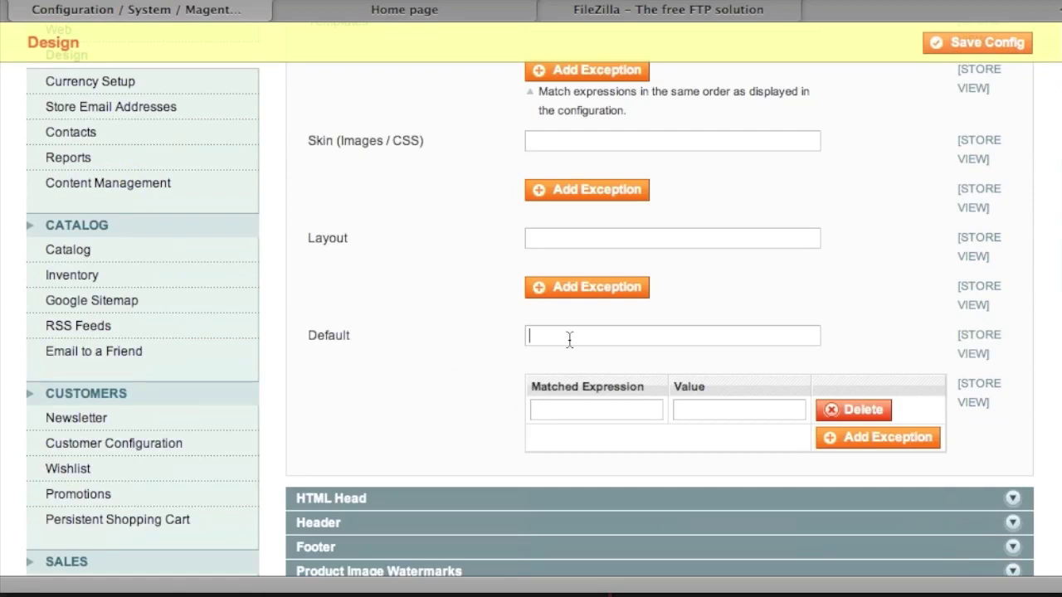
- Browse the local theme's skin/frontend folder in Finder to check the theme folder's name, and return to the Design configuration
{"action": "left_click", "coordinate": [79, 591]}
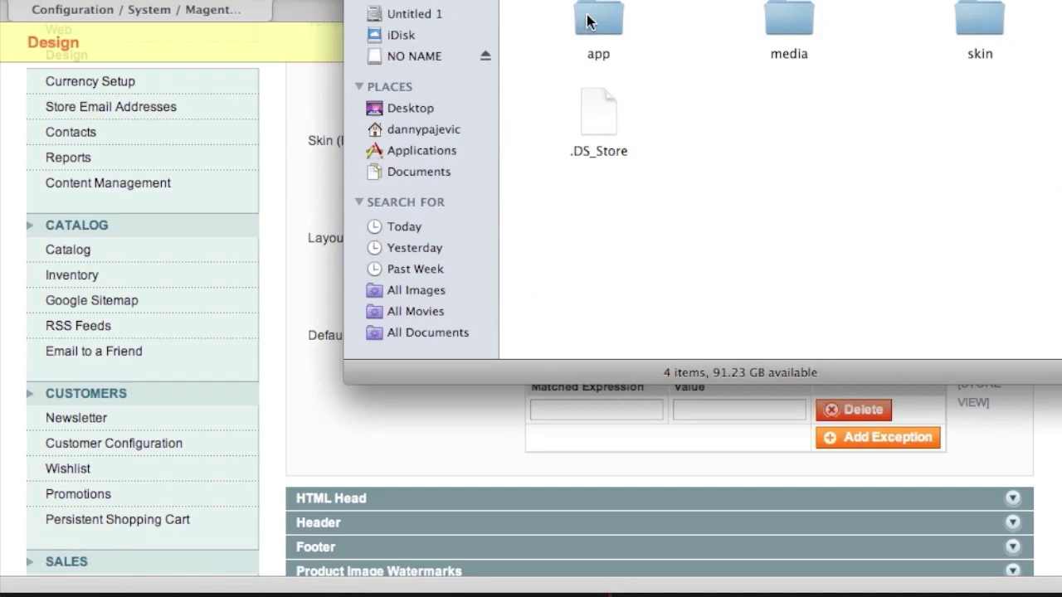
{"action": "left_click", "coordinate": [982, 23]}
{"action": "double_click", "coordinate": [988, 24]}
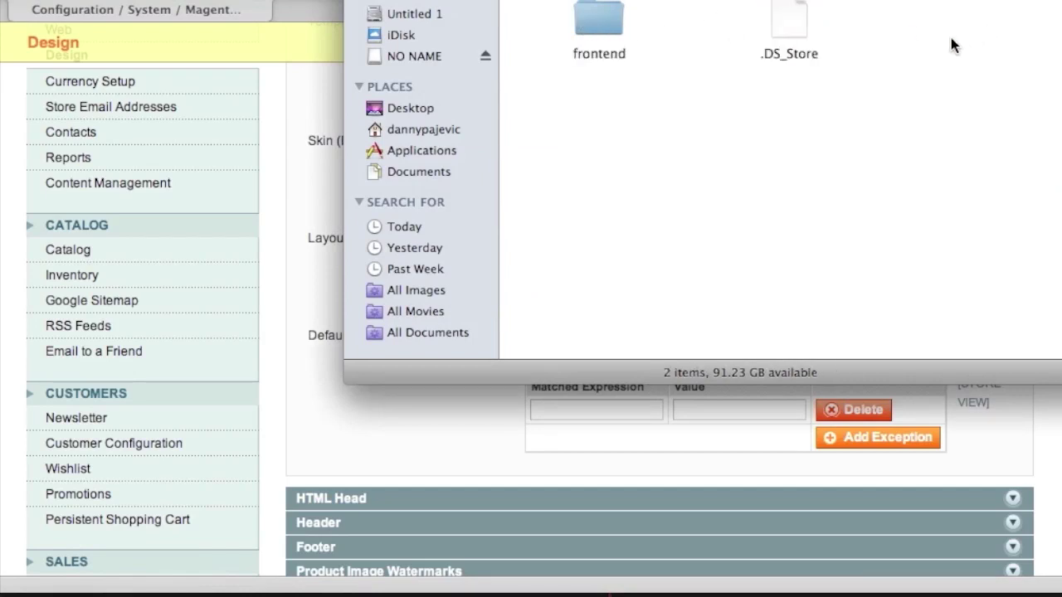
{"action": "double_click", "coordinate": [599, 16]}
{"action": "double_click", "coordinate": [599, 19]}
{"action": "key", "text": "super+Up"}
{"action": "key", "text": "super+Up"}
{"action": "key", "text": "super+Up"}
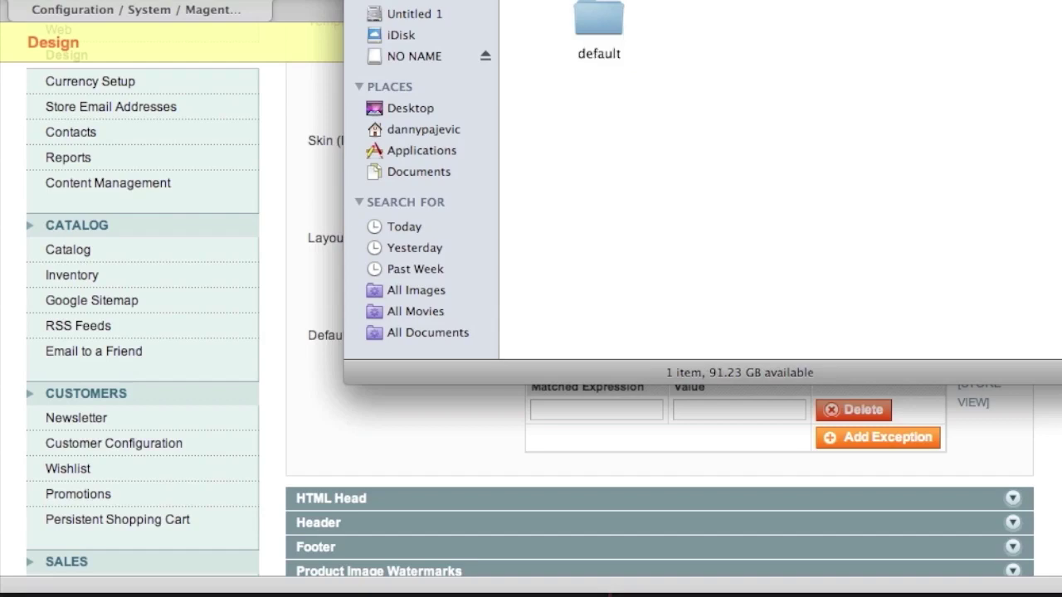
{"action": "left_click", "coordinate": [292, 242]}
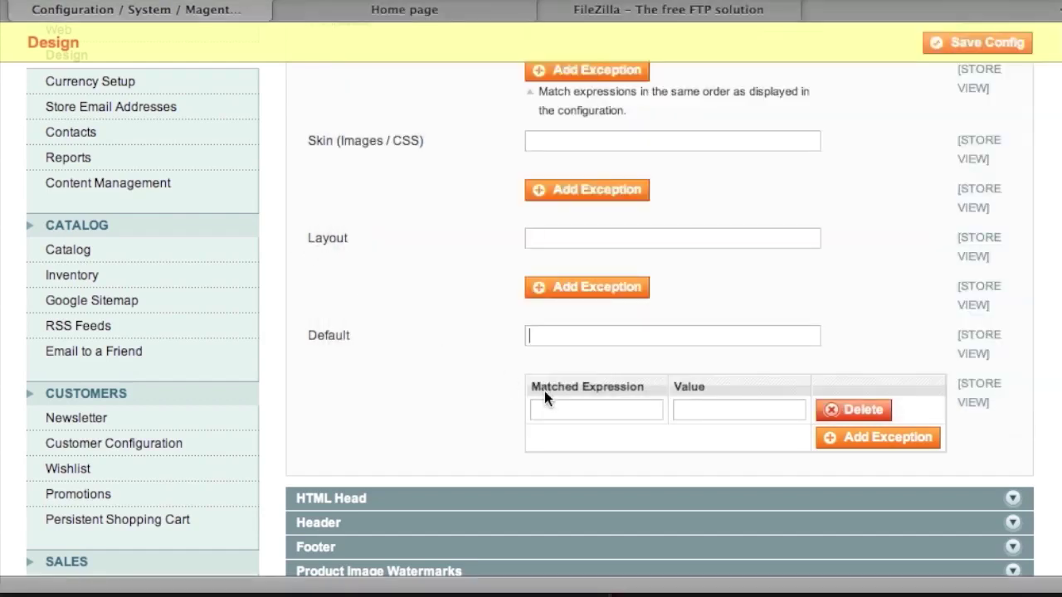
- Set the Default theme to bluescale in the Themes settings and save the configuration
{"action": "type", "text": "blu"}
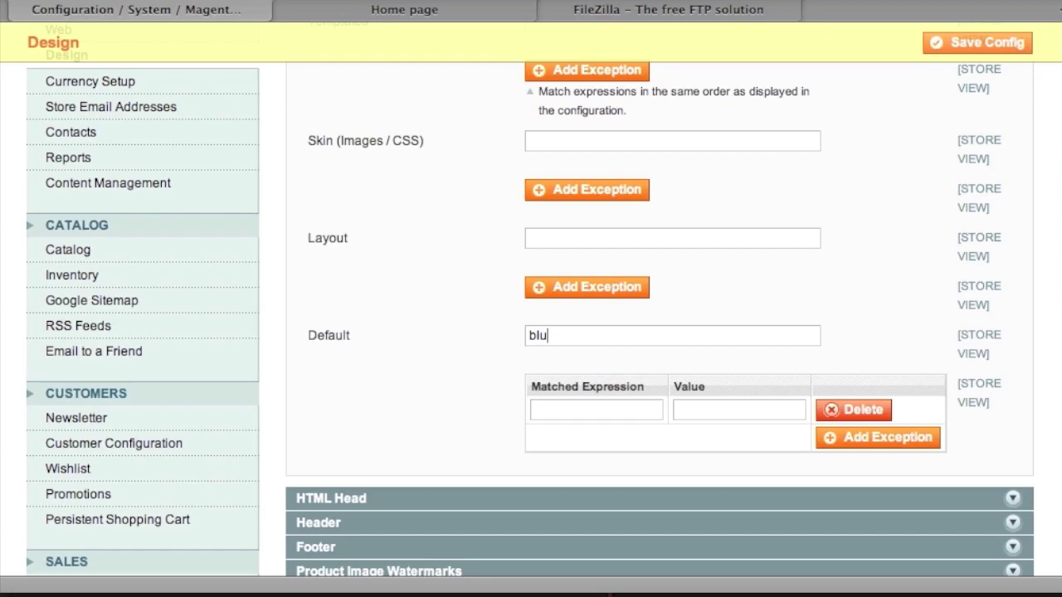
{"action": "type", "text": "escale"}
{"action": "scroll", "coordinate": [881, 209], "scroll_direction": "up", "scroll_amount": 5}
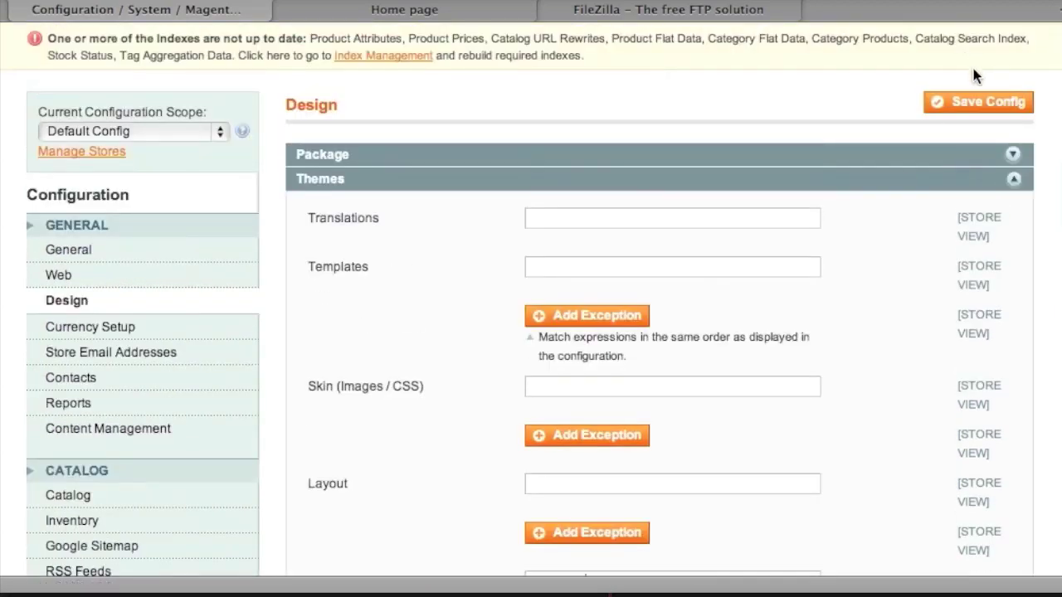
{"action": "left_click", "coordinate": [964, 102]}
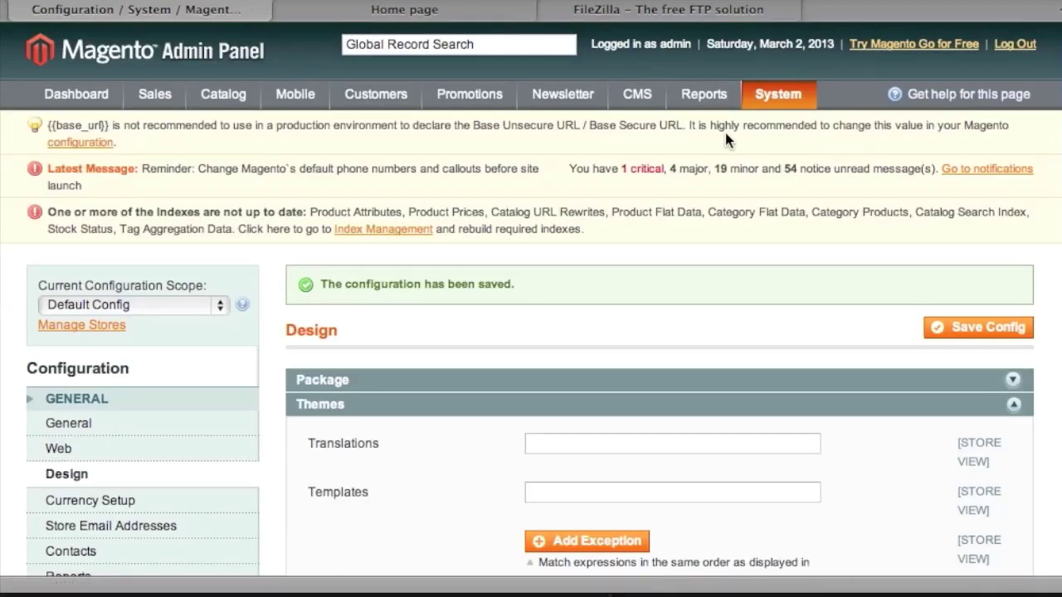
- Reload the storefront home page, examine the Sony VAIO notebook's product page for the applied theme, and return to the home page
{"action": "left_click", "coordinate": [433, 10]}
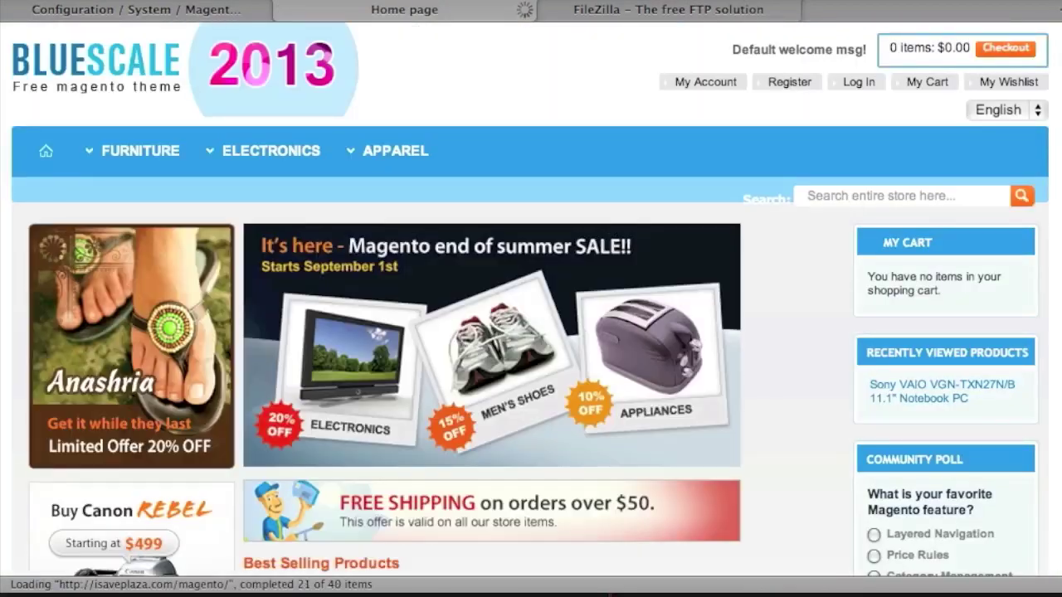
{"action": "key", "text": "super+r"}
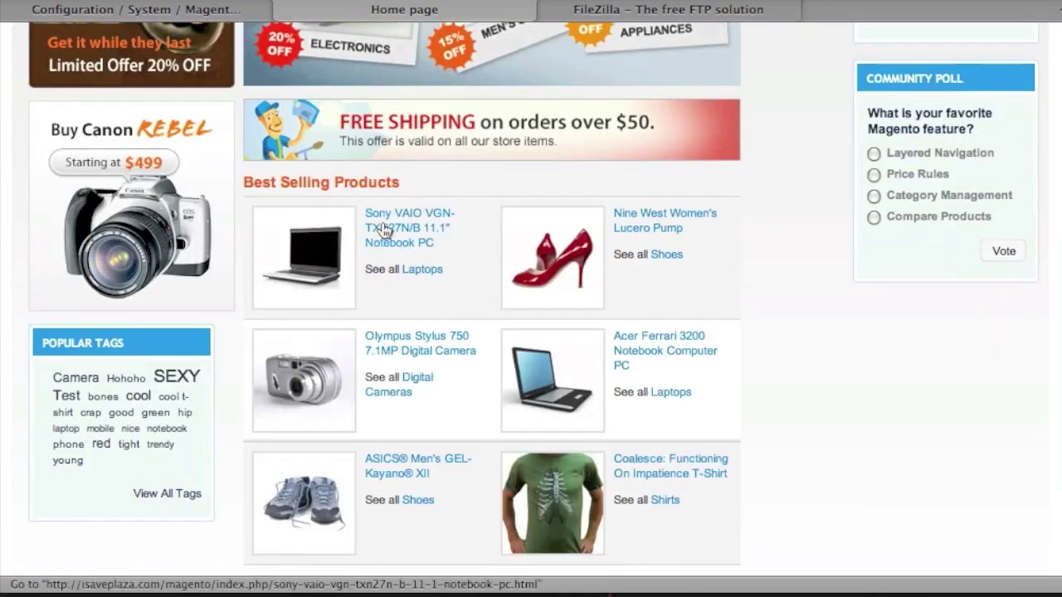
{"action": "left_click", "coordinate": [384, 230]}
{"action": "scroll", "coordinate": [628, 239], "scroll_direction": "down", "scroll_amount": 10}
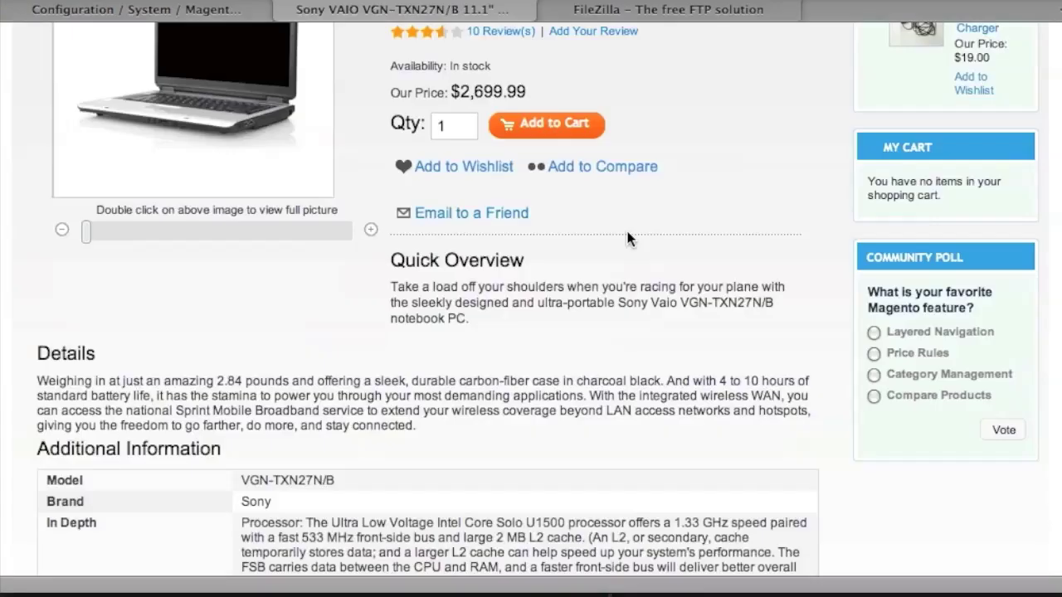
{"action": "scroll", "coordinate": [628, 238], "scroll_direction": "down", "scroll_amount": 5}
{"action": "scroll", "coordinate": [628, 238], "scroll_direction": "up", "scroll_amount": 15}
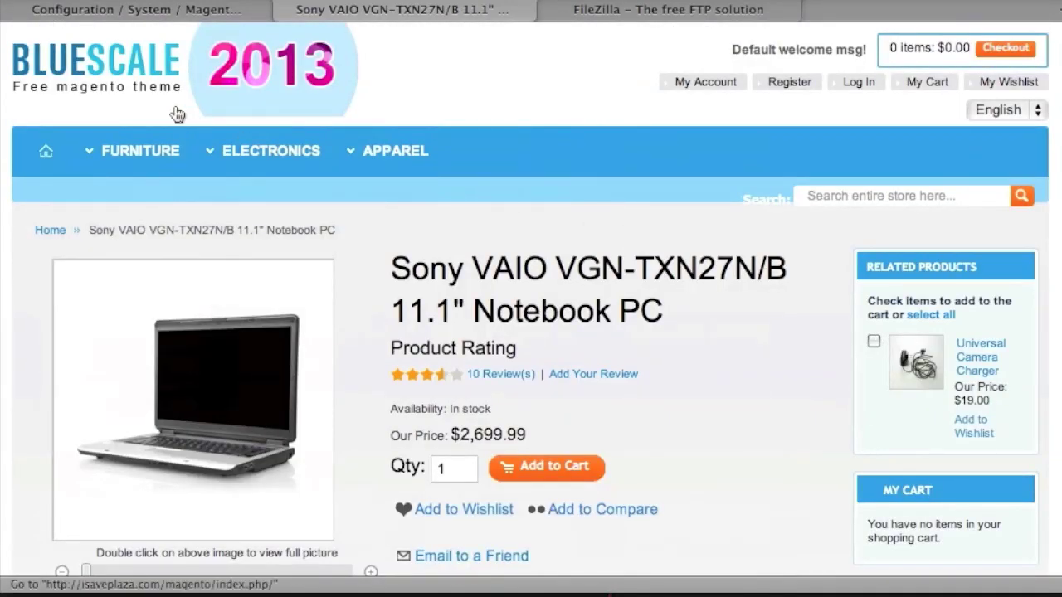
{"action": "left_click", "coordinate": [115, 66]}
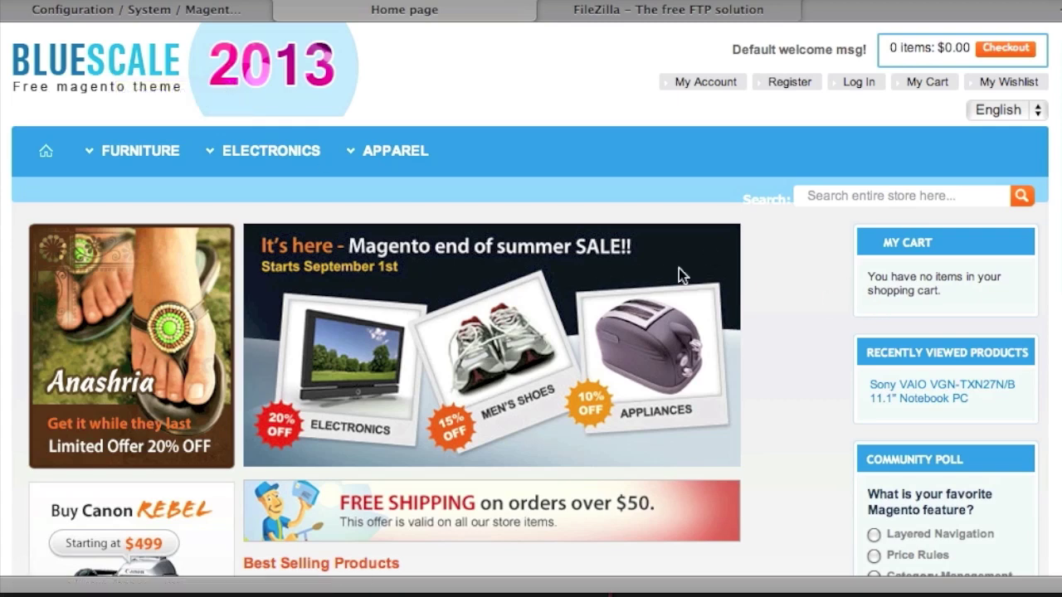
- Open readme.txt from the downloaded theme's parent folder in Finder to read the installation and licensing notes, and return to the storefront
{"action": "left_click", "coordinate": [68, 589]}
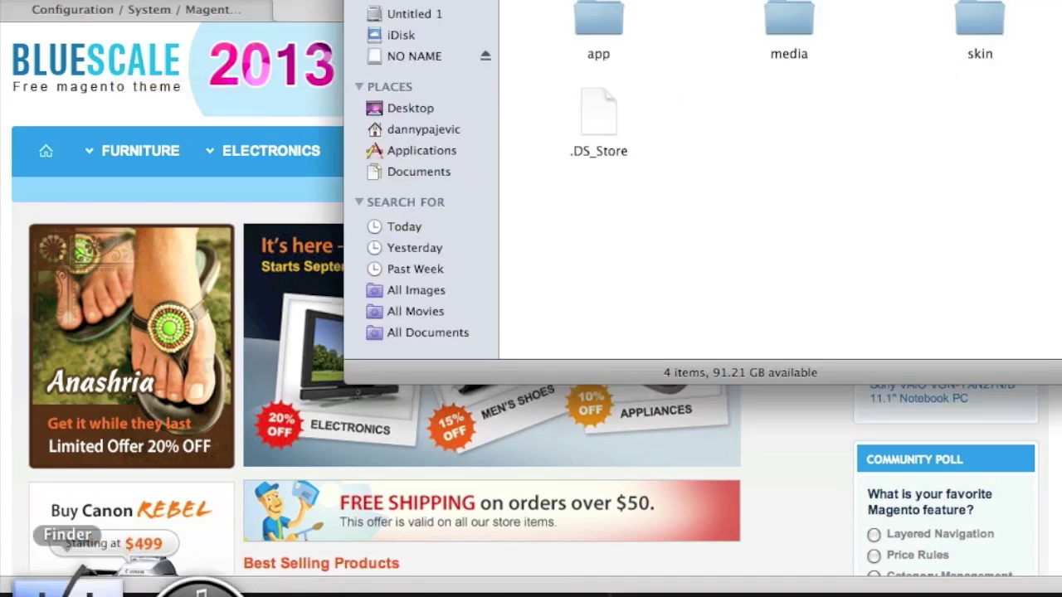
{"action": "key", "text": "super+Up"}
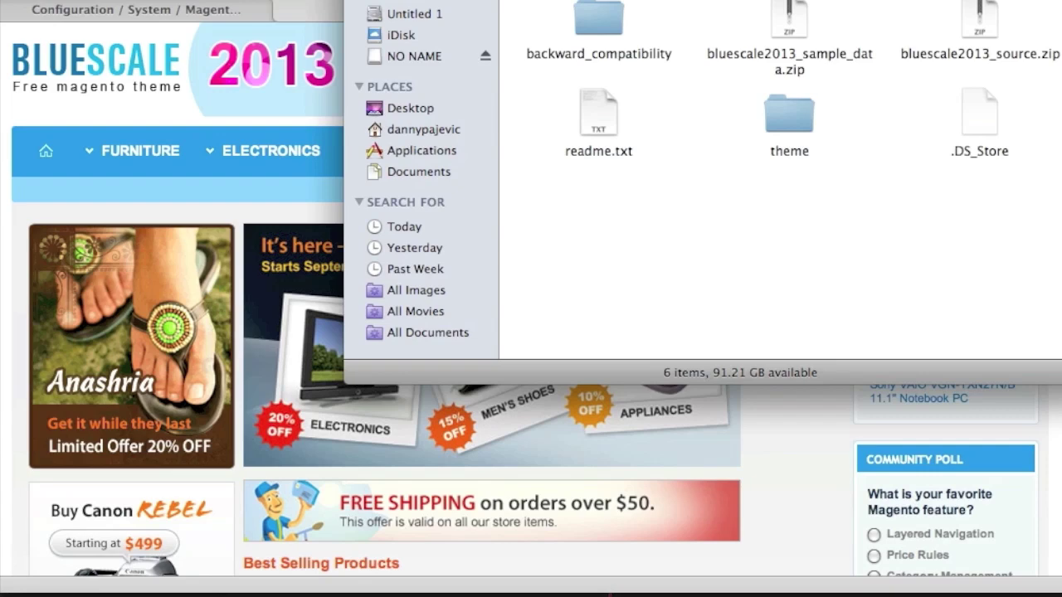
{"action": "double_click", "coordinate": [597, 116]}
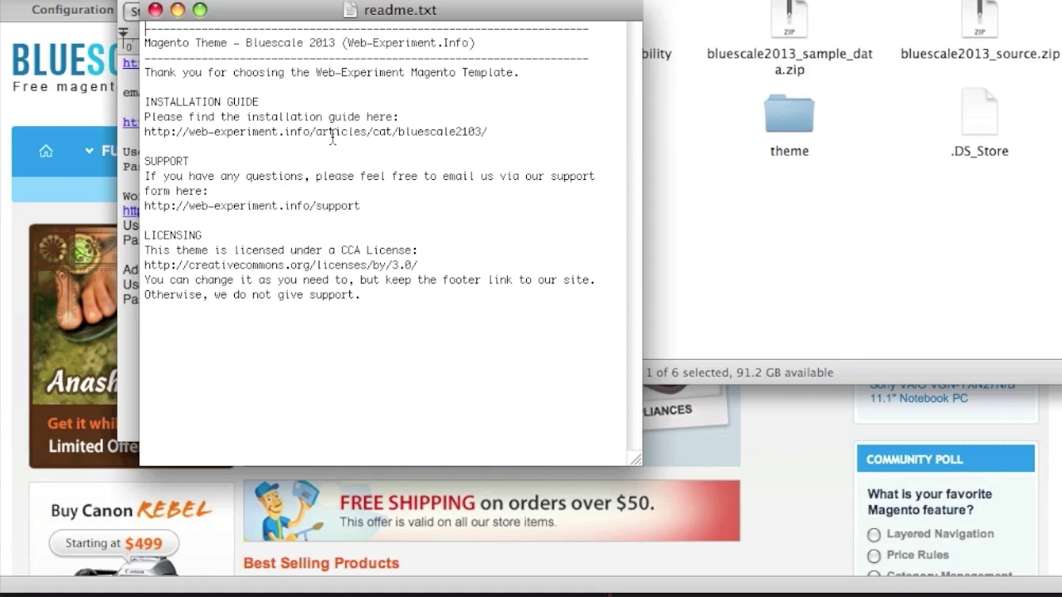
{"action": "left_click", "coordinate": [68, 93]}
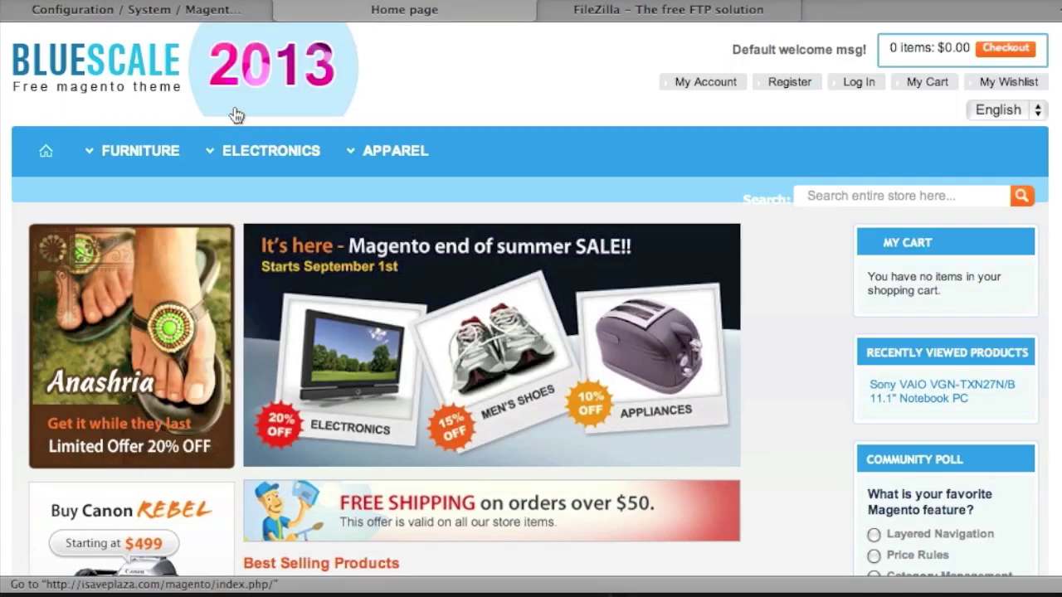